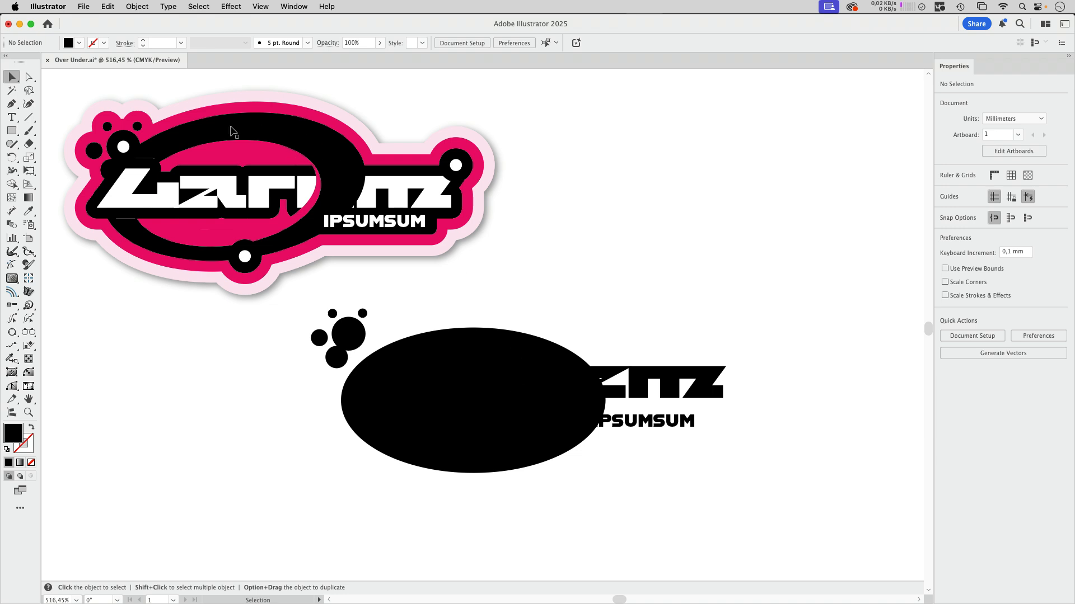
# Step: Combine the small inner ellipse and the large black ellipse into a compound path, forming a ring
pyautogui.click(490, 412)
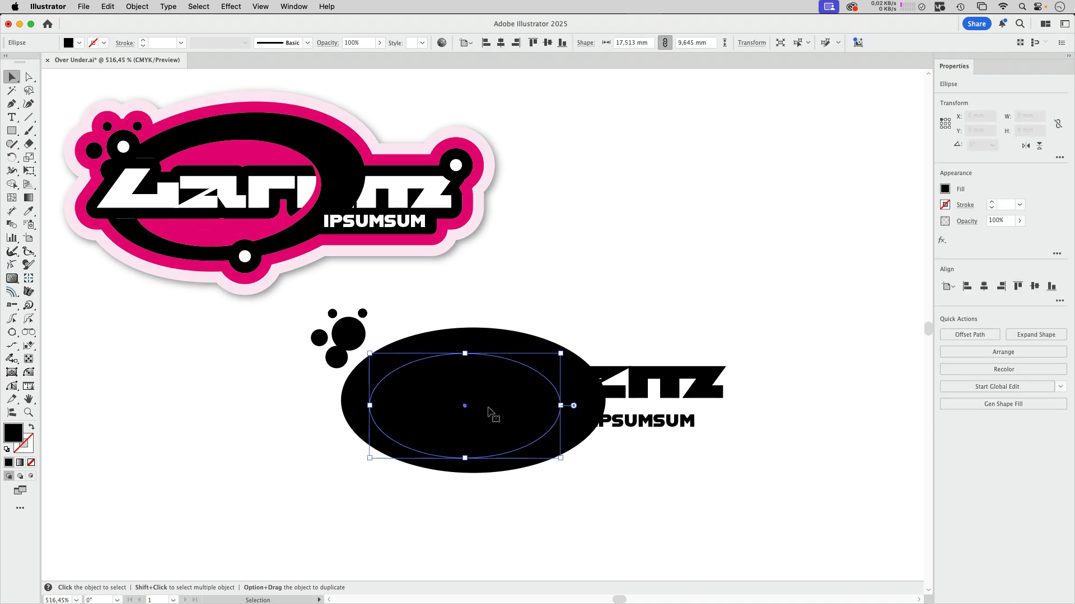
pyautogui.keyDown('shift'); pyautogui.click(585, 385); pyautogui.keyUp('shift')
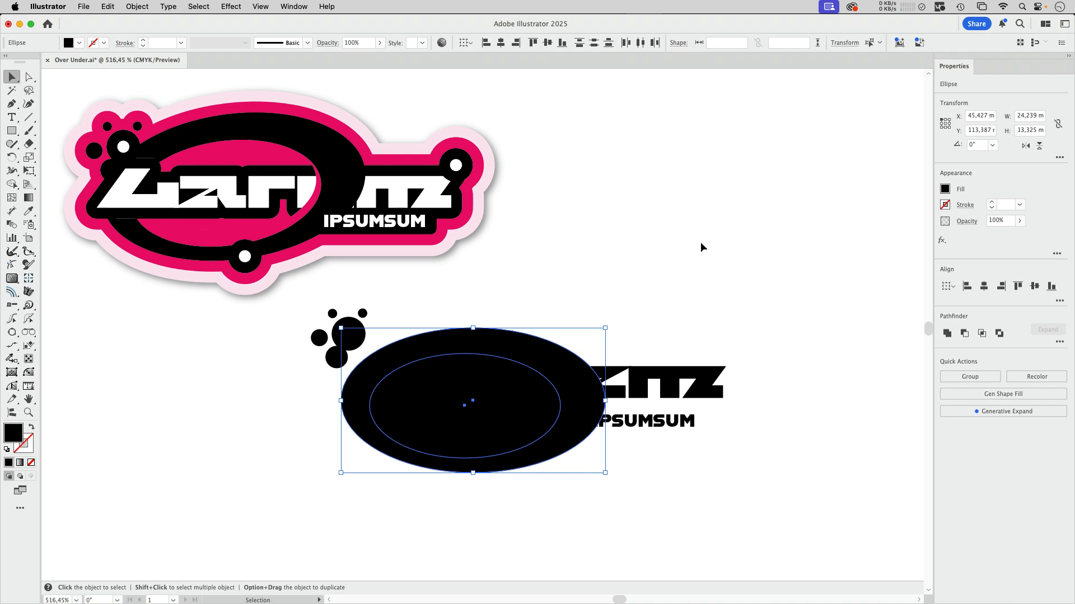
pyautogui.press('super+8')
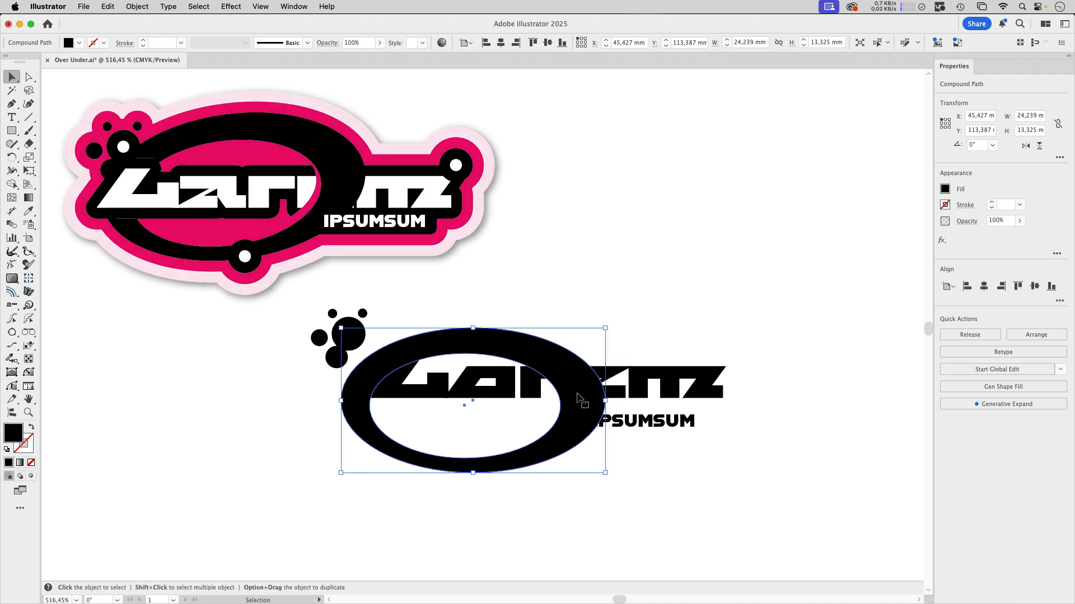
# Step: Place a copy of the black ring behind the original and shift it 0.4 mm up and 0.5 mm to the left
pyautogui.press('a')
pyautogui.press('v')
pyautogui.press('Up')
pyautogui.press('Up')
pyautogui.press('Up')
pyautogui.press('Up')
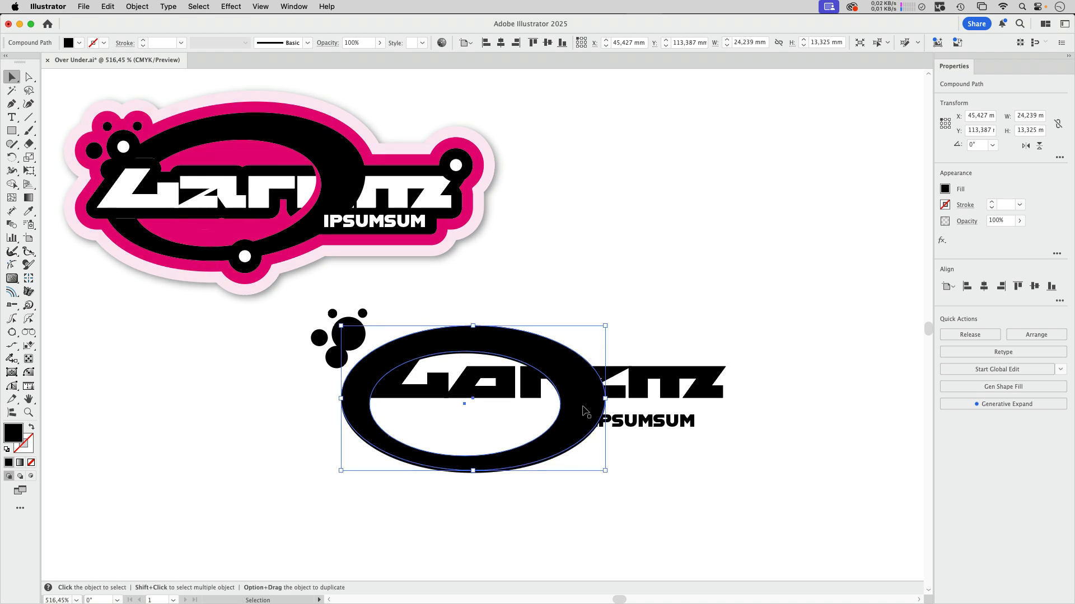
pyautogui.press('Left')
pyautogui.press('Left')
pyautogui.press('Left')
pyautogui.press('Left')
pyautogui.press('Left')
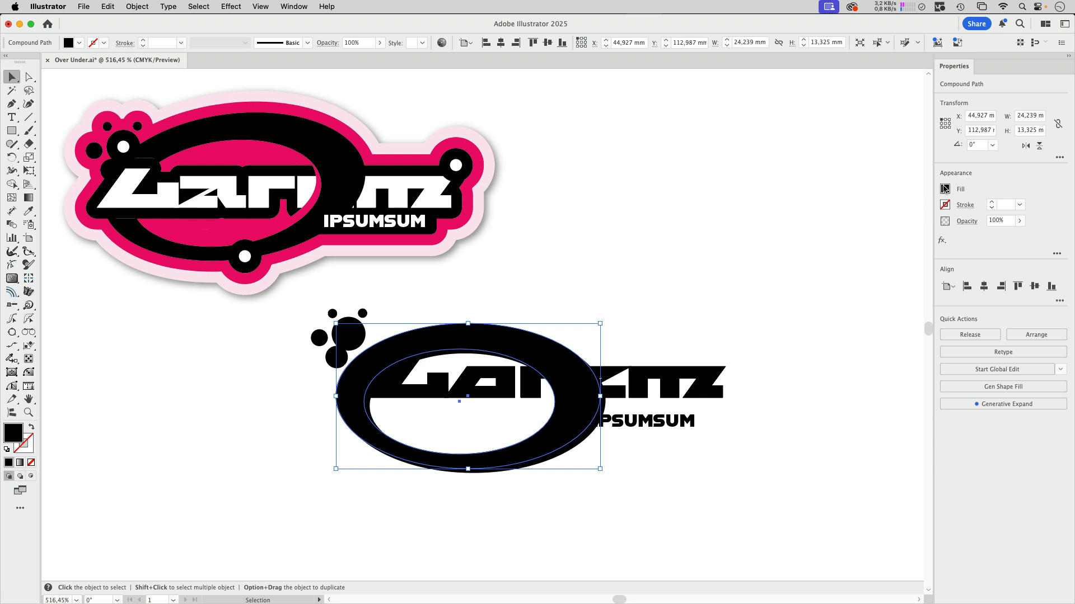
# Step: Fill the rear ring copy with magenta and scale it down to about 23.3 × 12.7 mm
pyautogui.click(945, 190)
pyautogui.click(823, 240)
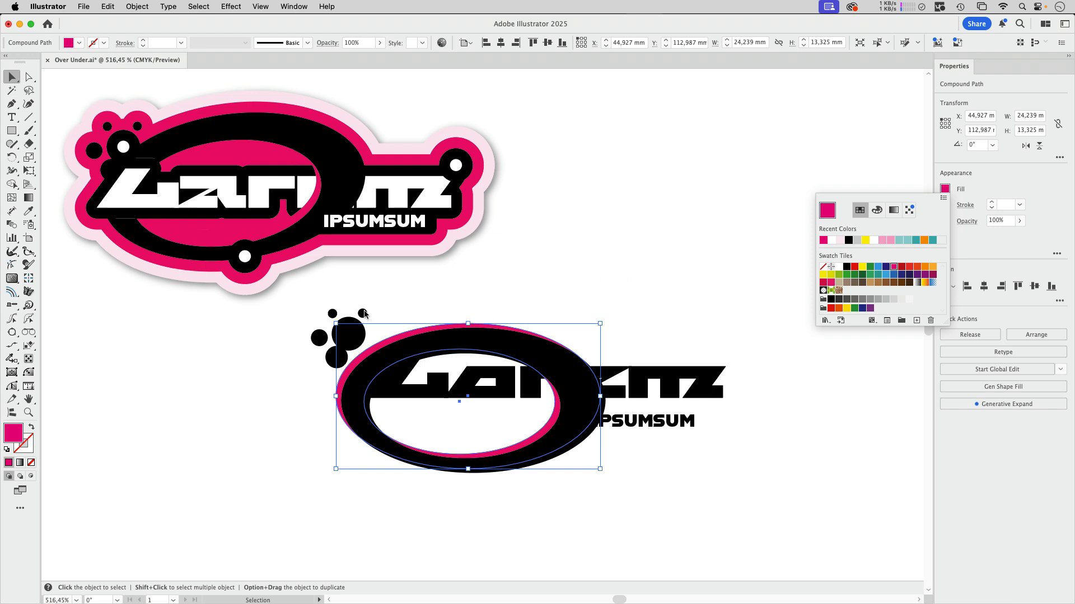
pyautogui.moveTo(336, 324); pyautogui.dragTo(342, 331)
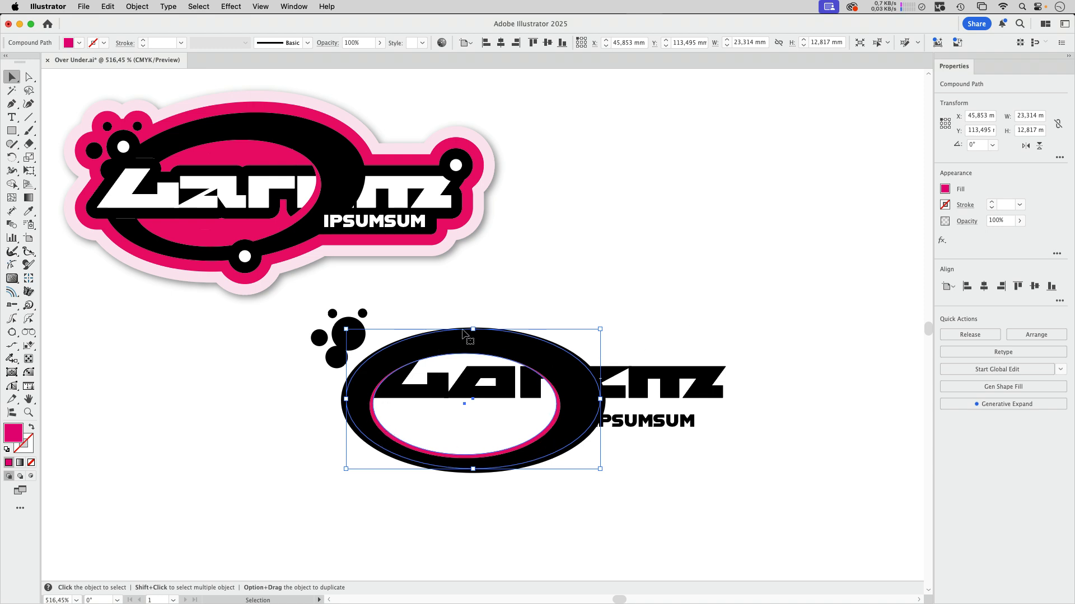
pyautogui.moveTo(474, 328); pyautogui.dragTo(473, 330)
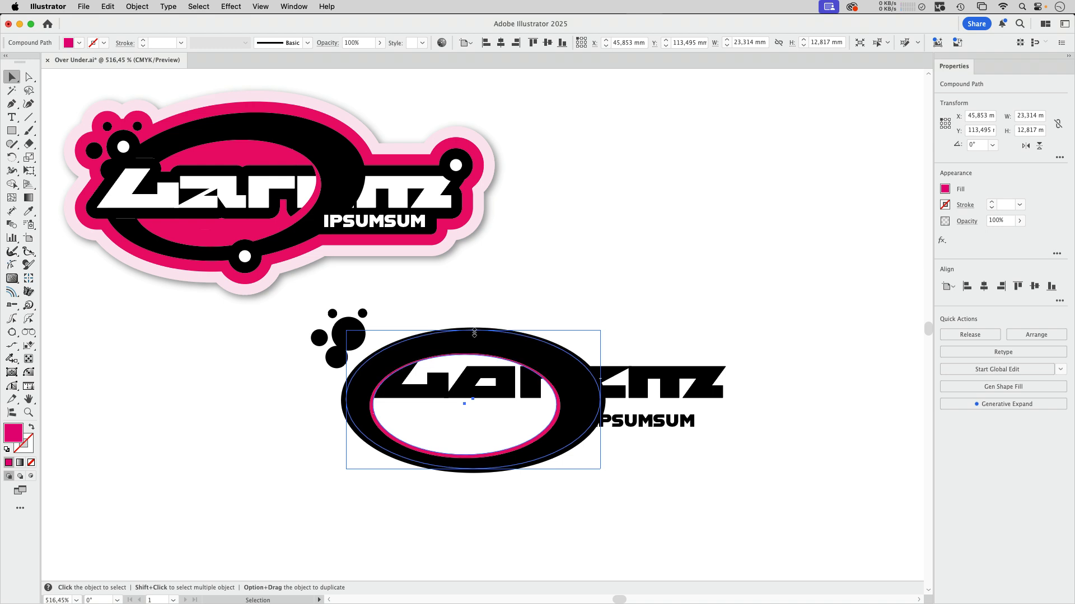
# Step: Enlarge the inner ellipse of the magenta ring to about 17.7 × 9.7 mm within the compound path
pyautogui.doubleClick(553, 427)
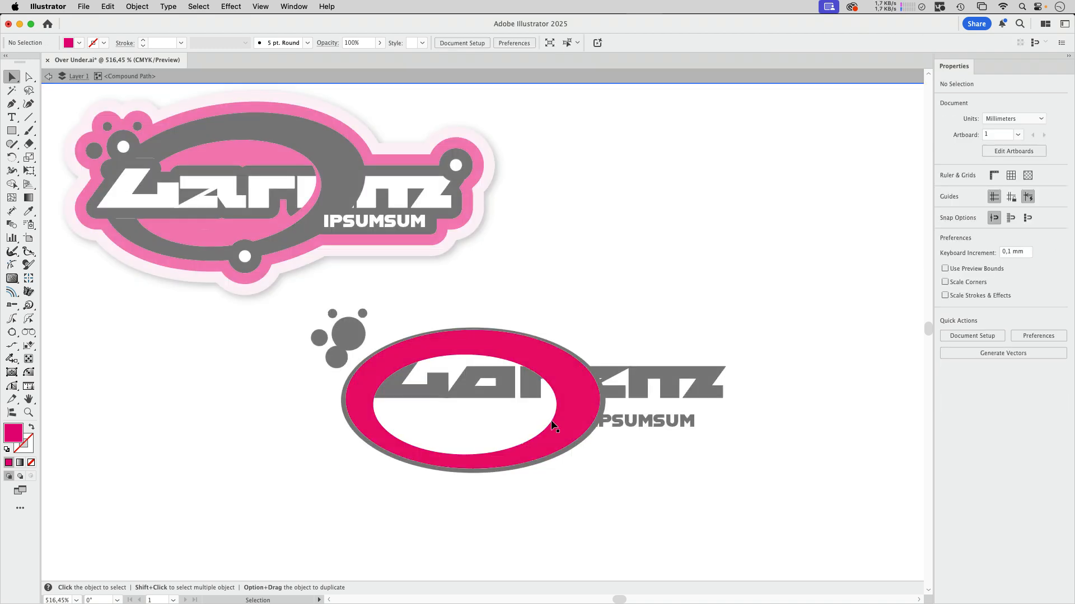
pyautogui.click(553, 426)
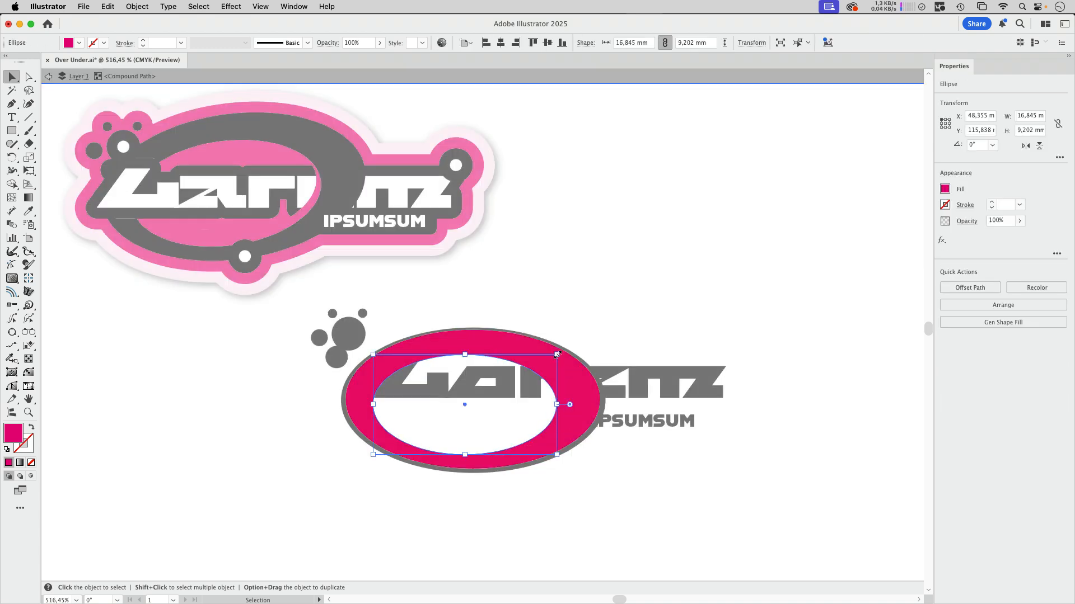
pyautogui.moveTo(558, 353); pyautogui.dragTo(566, 350)
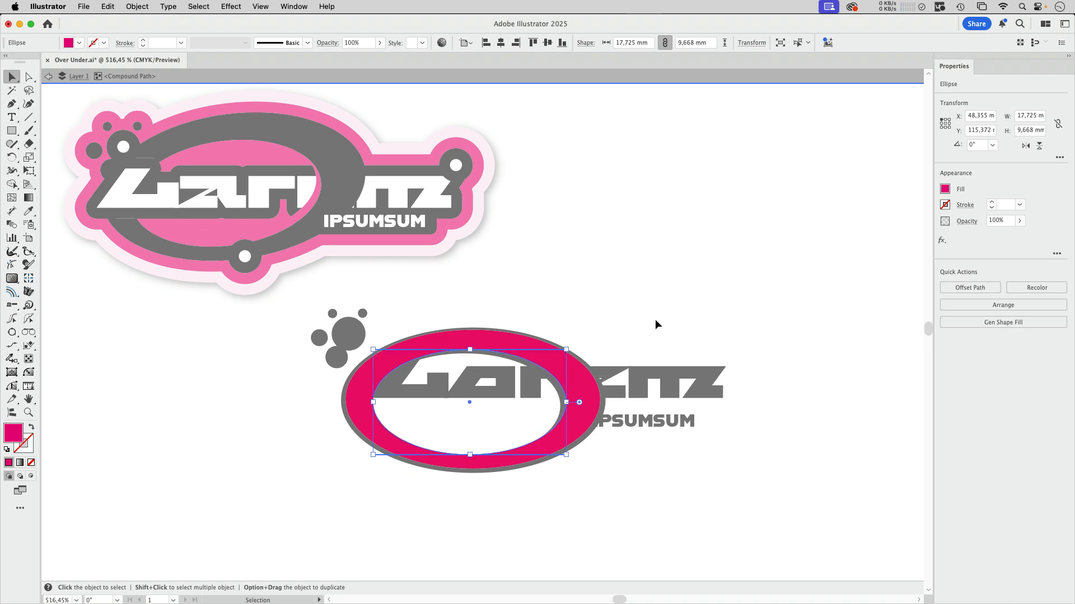
pyautogui.doubleClick(595, 283)
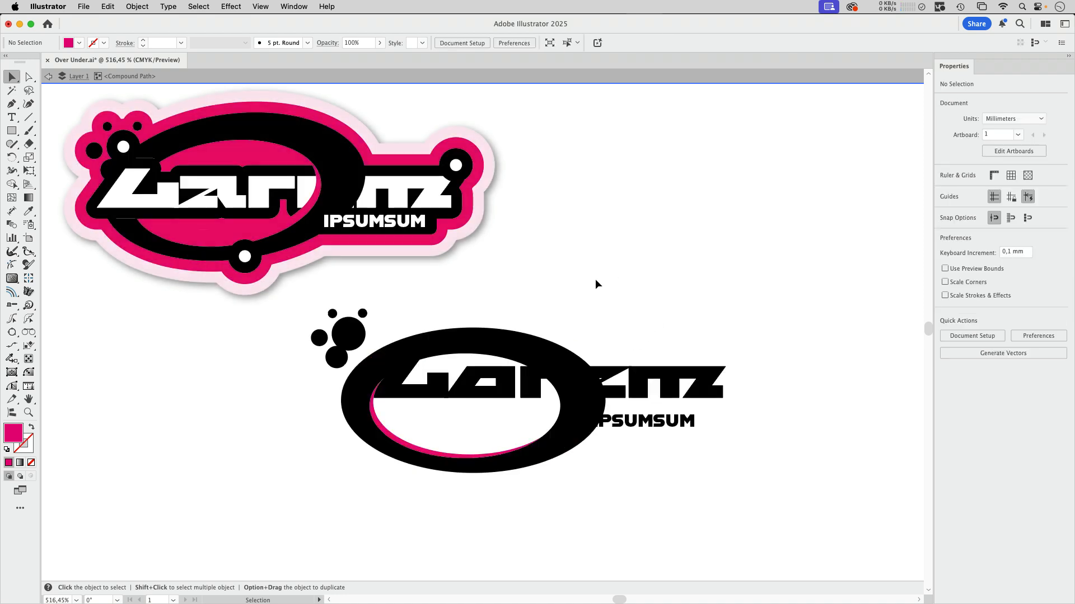
# Step: Move the magenta ring about 1 mm to the left and reduce its outer ellipse to about 22.5 × 12.3 mm
pyautogui.click(386, 432)
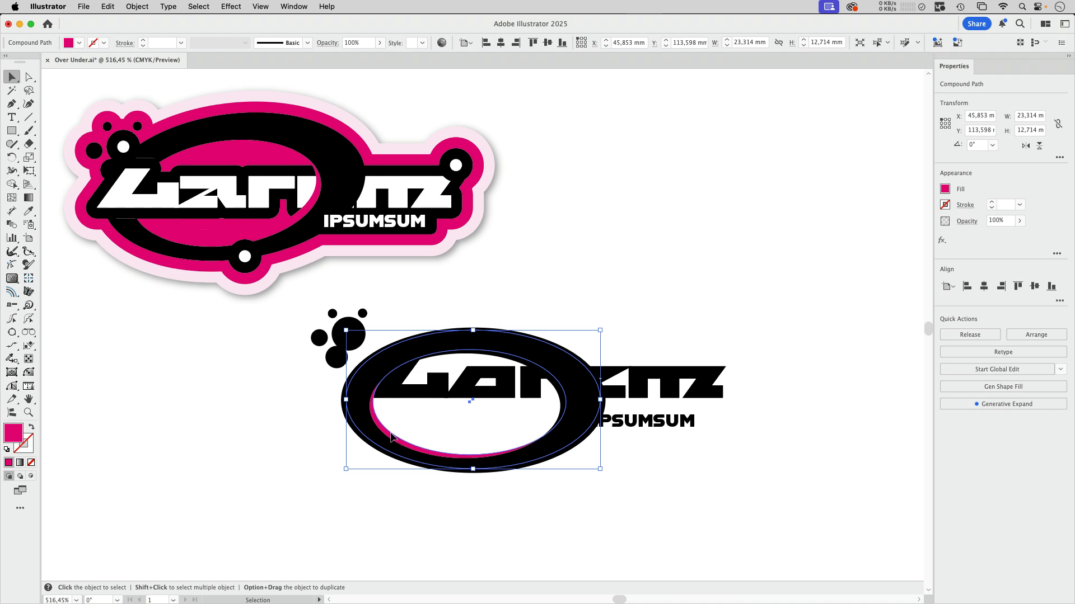
pyautogui.moveTo(391, 436); pyautogui.dragTo(379, 434)
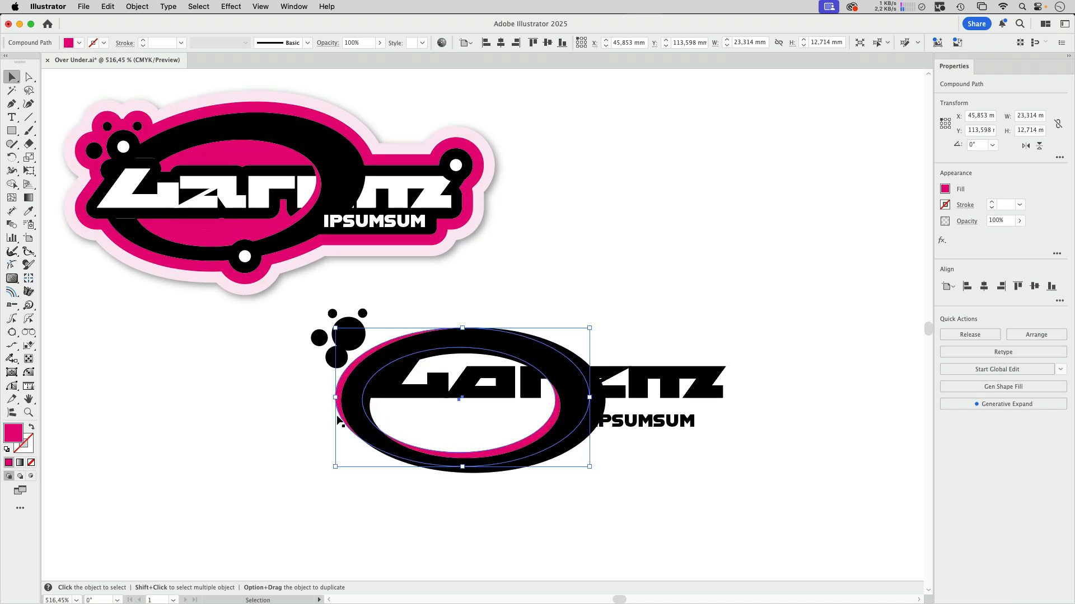
pyautogui.doubleClick(343, 380)
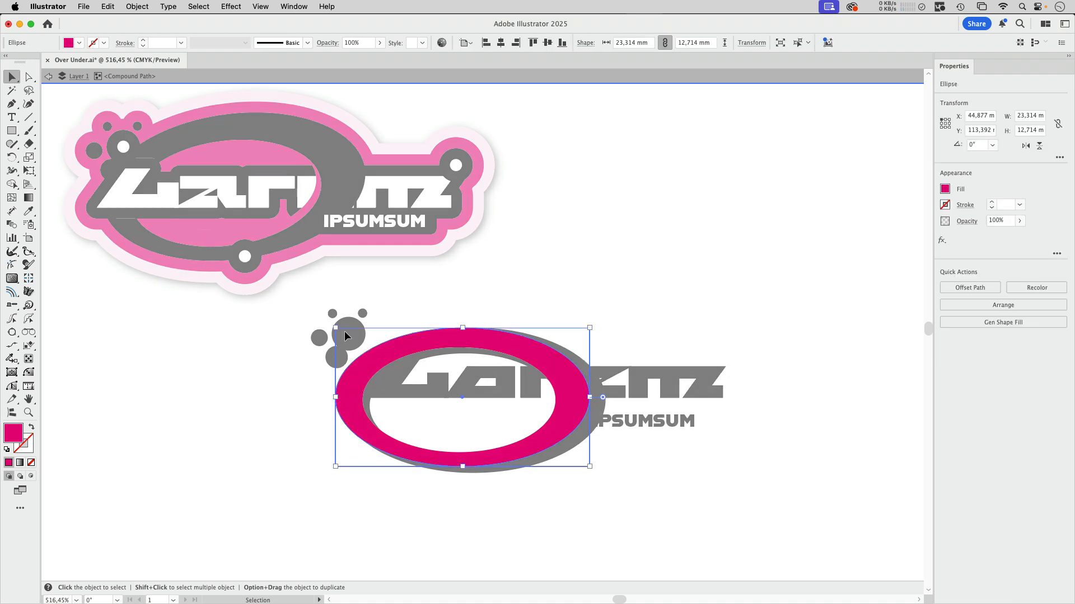
pyautogui.moveTo(336, 331); pyautogui.dragTo(344, 333)
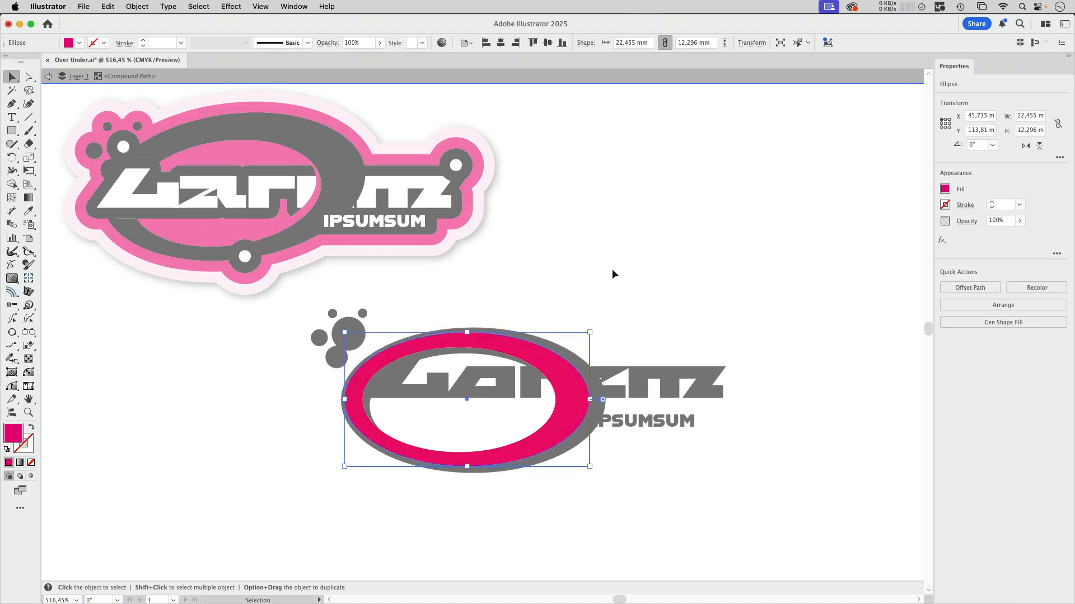
pyautogui.doubleClick(613, 270)
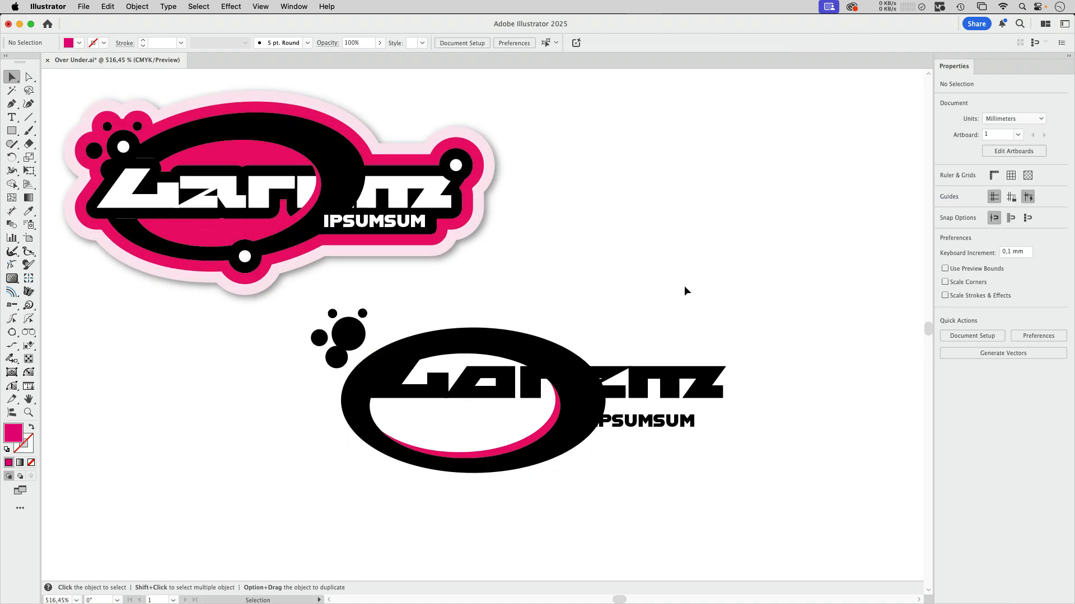
# Step: Fill the large title text with white and add a black fill beneath its characters
pyautogui.click(704, 392)
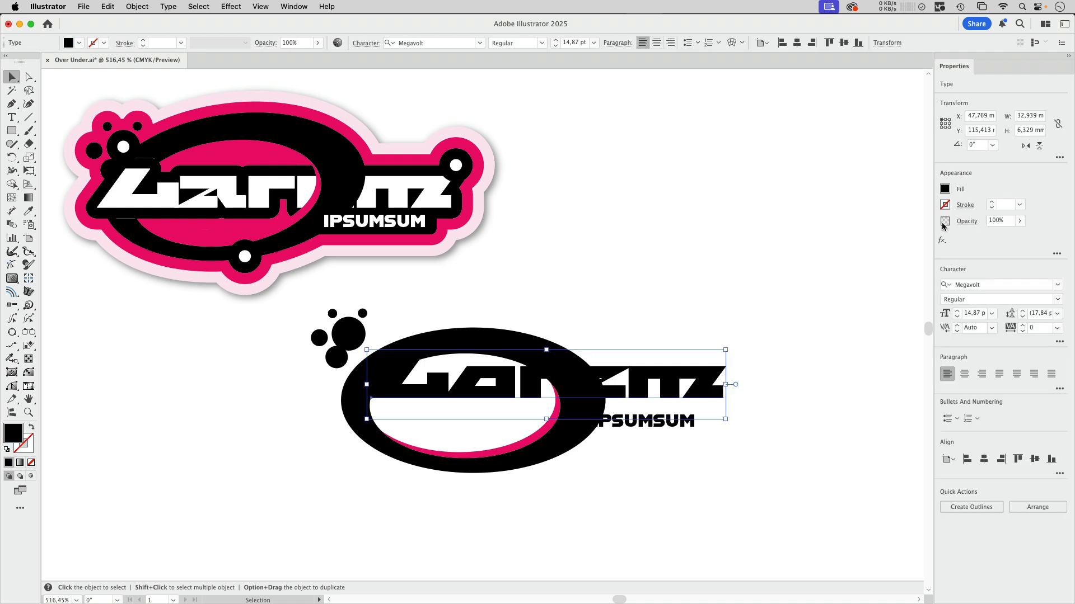
pyautogui.click(945, 189)
pyautogui.click(832, 240)
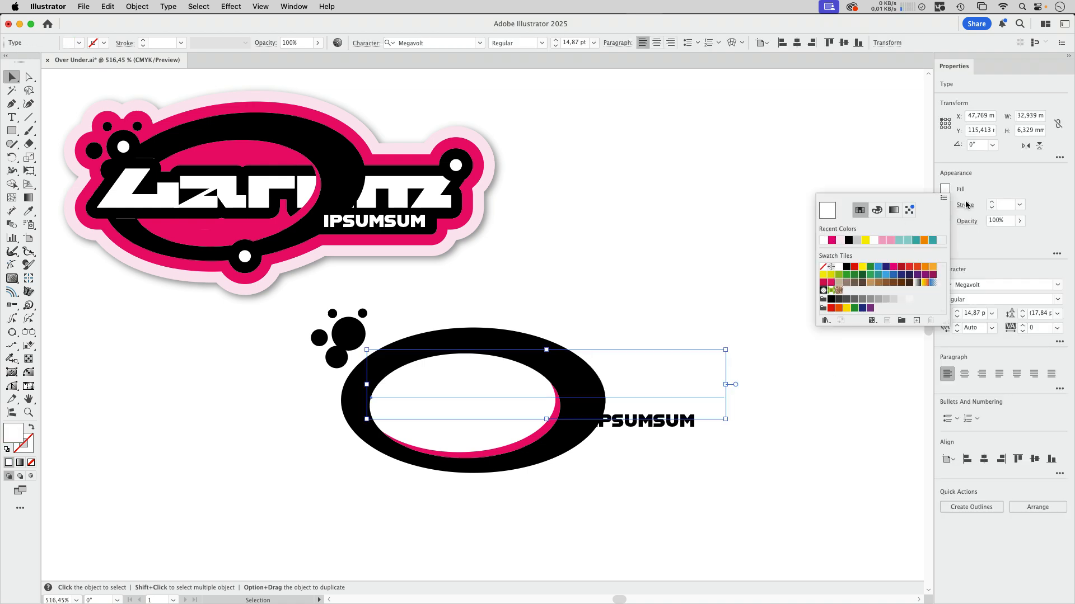
pyautogui.click(1057, 255)
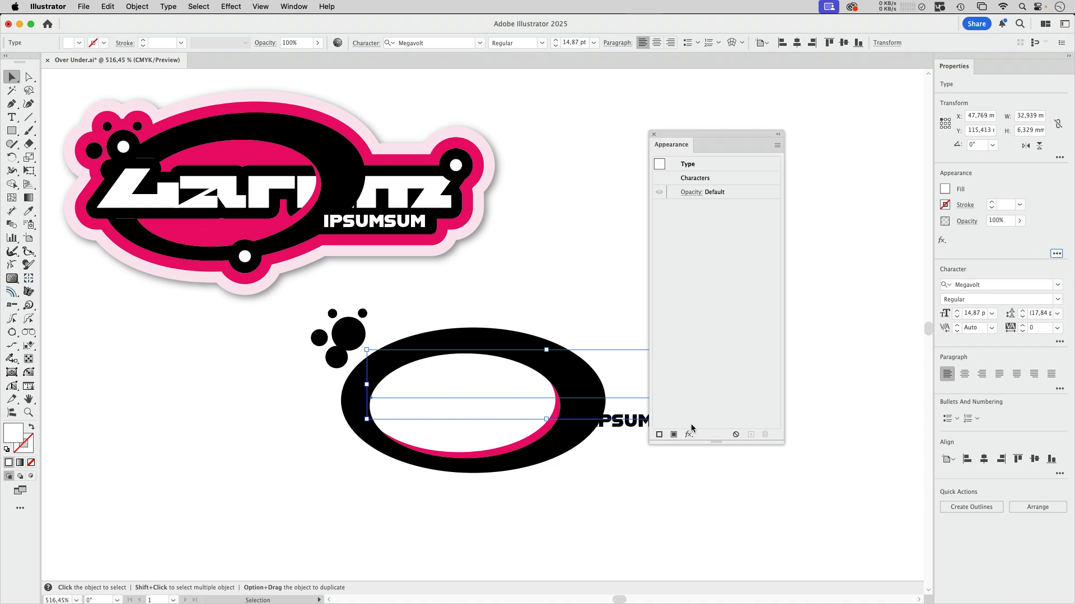
pyautogui.click(673, 435)
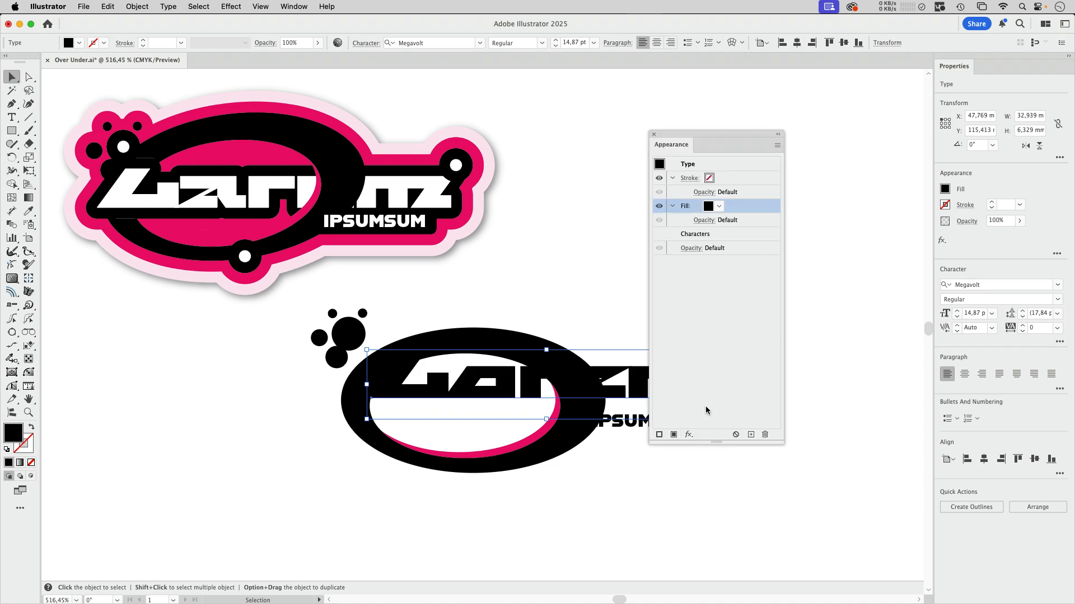
pyautogui.moveTo(742, 207); pyautogui.dragTo(735, 243)
pyautogui.click(743, 219)
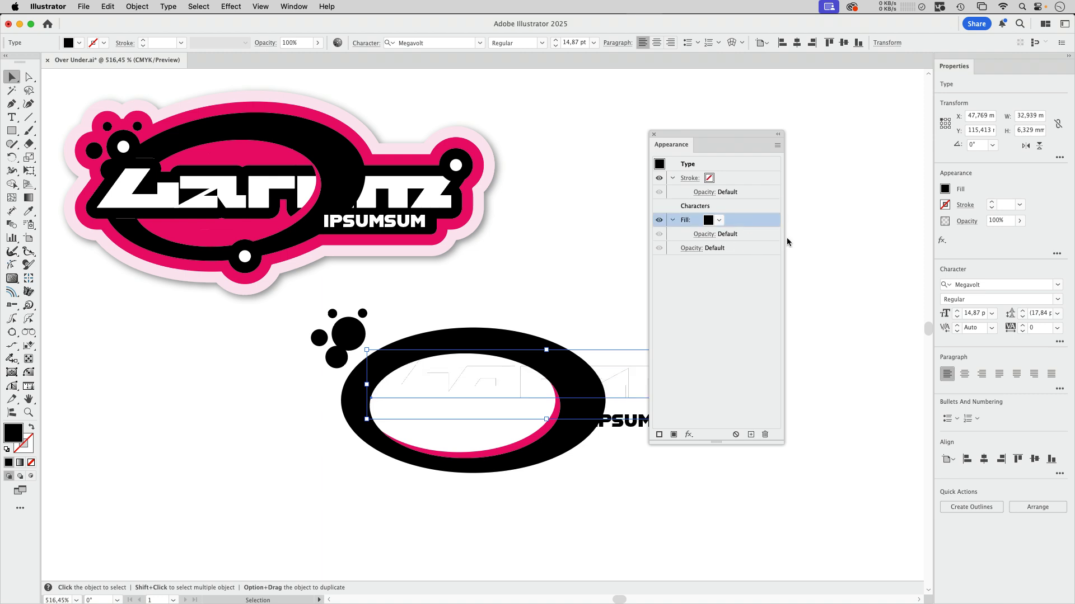
# Step: Apply an Offset Path effect of 1 mm with round joins to the title's black fill
pyautogui.click(237, 8)
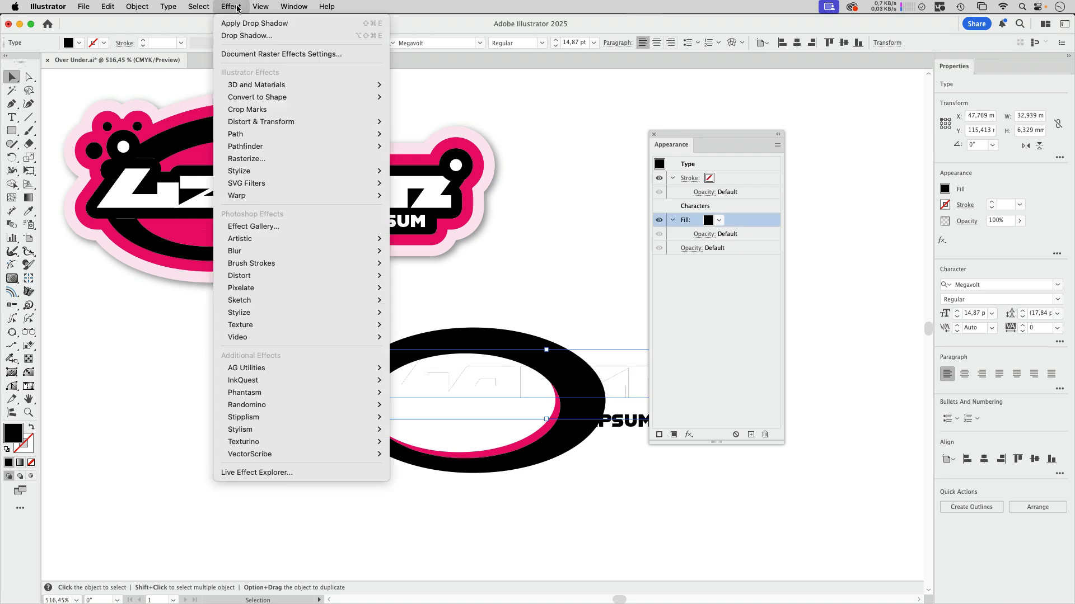
pyautogui.moveTo(247, 134)
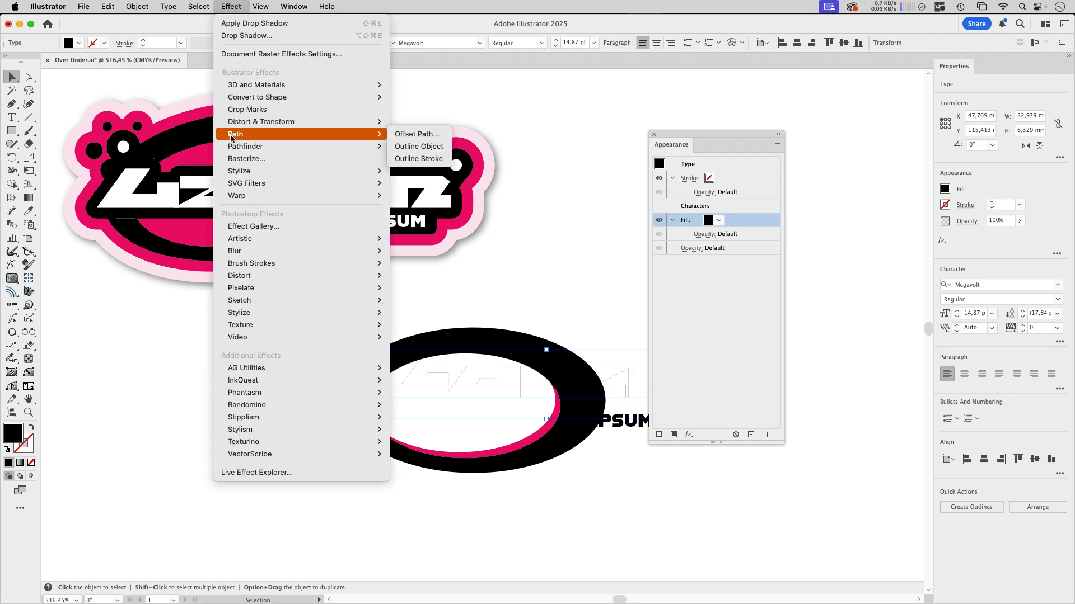
pyautogui.click(415, 134)
pyautogui.write('1')
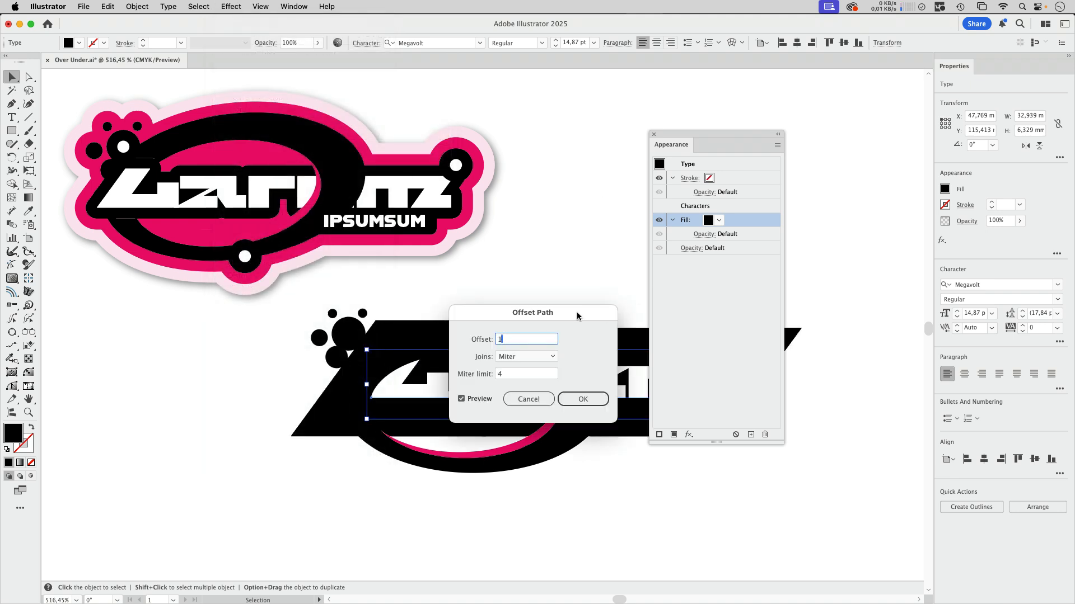
pyautogui.click(526, 356)
pyautogui.click(513, 369)
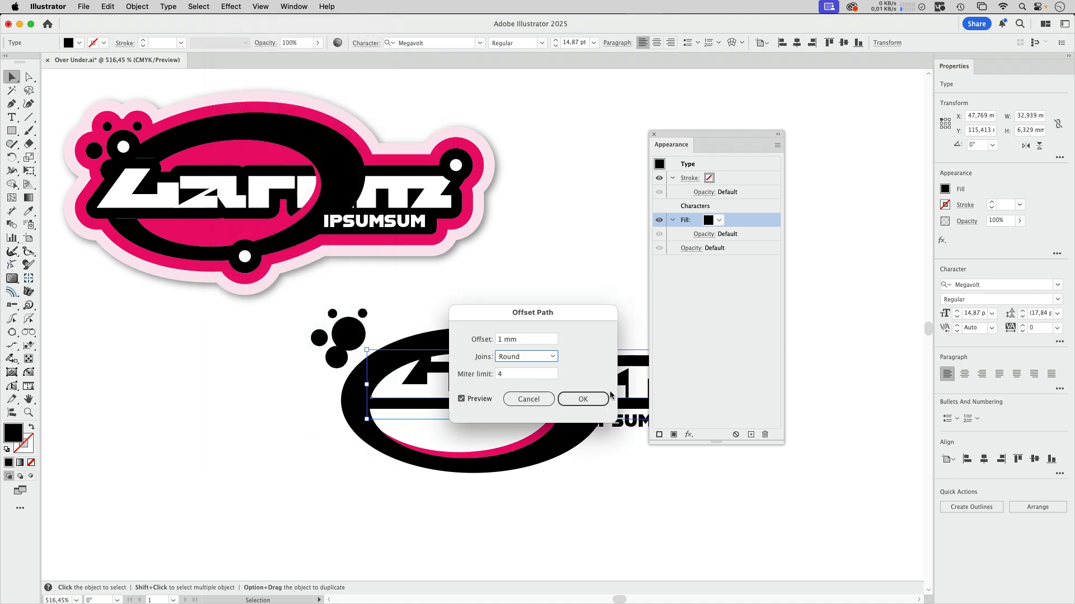
pyautogui.click(593, 398)
pyautogui.click(680, 441)
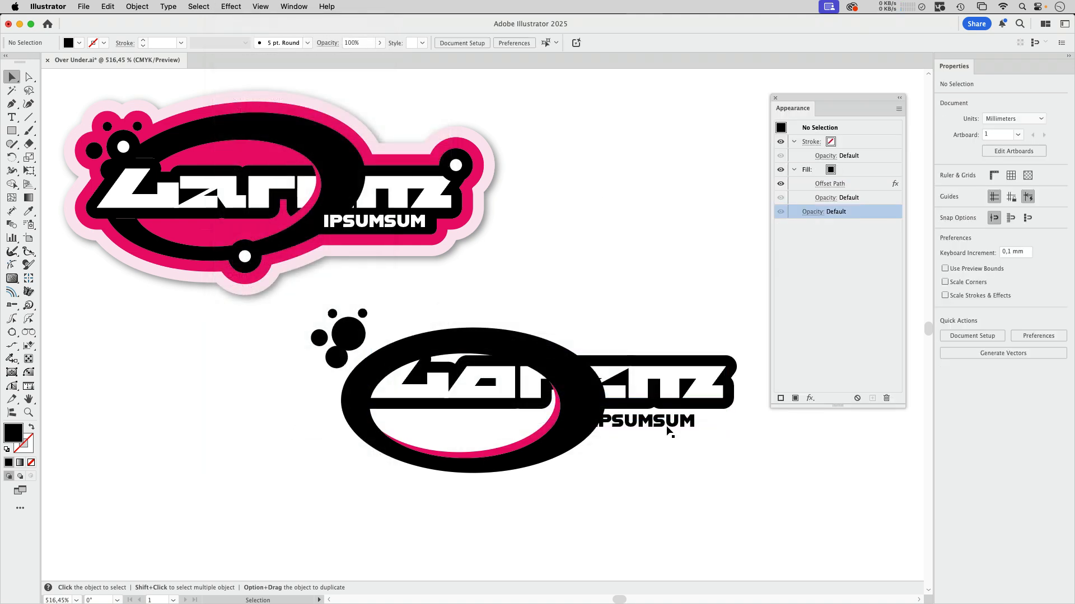
# Step: Fill the IPSUMSUM text with white and add a black fill beneath its characters
pyautogui.click(669, 424)
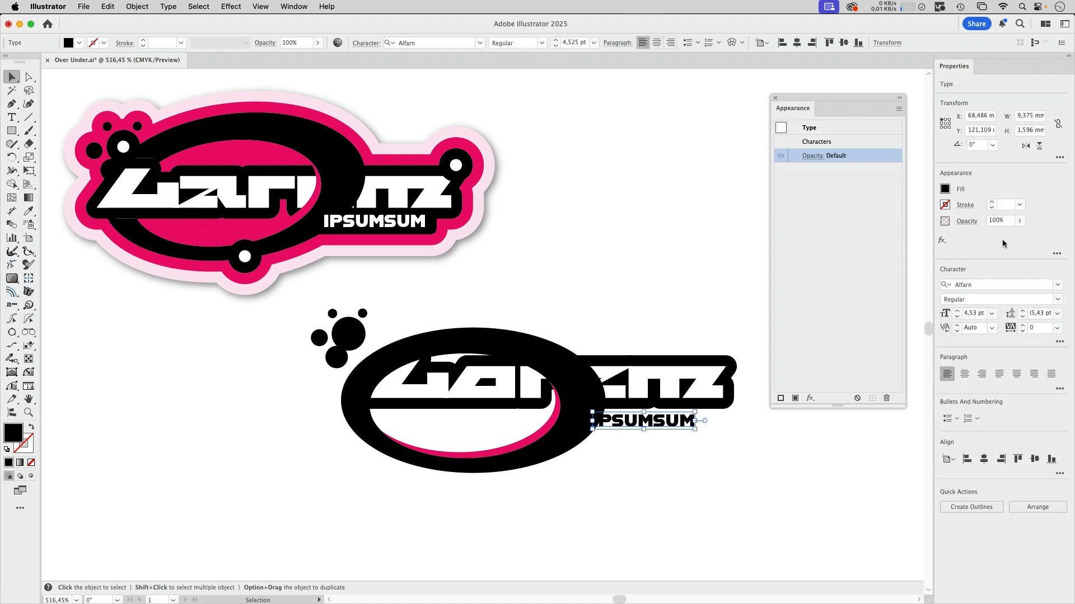
pyautogui.click(945, 190)
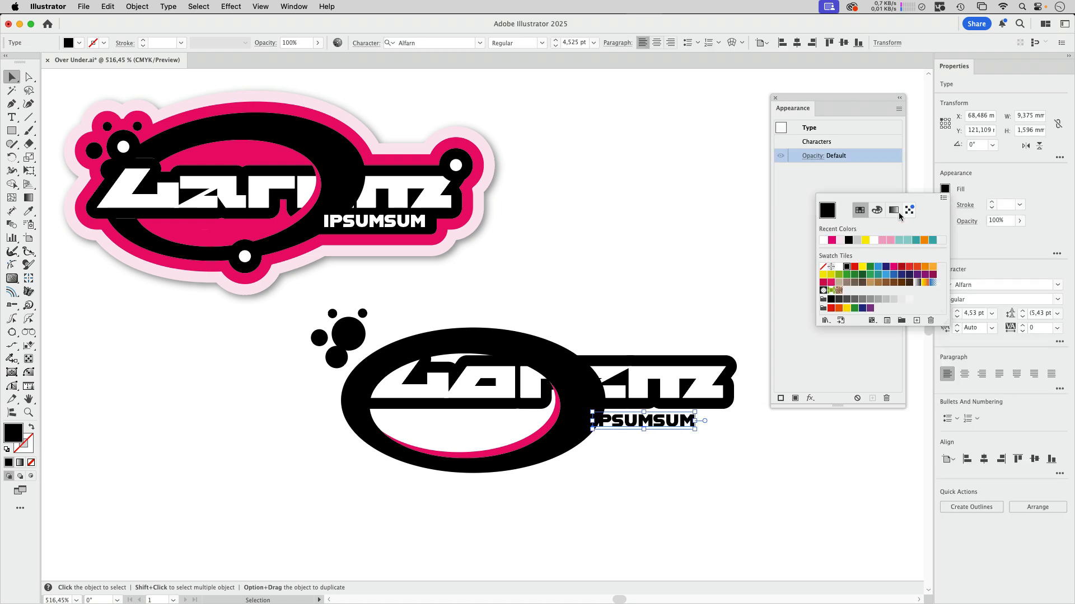
pyautogui.click(823, 240)
pyautogui.click(795, 398)
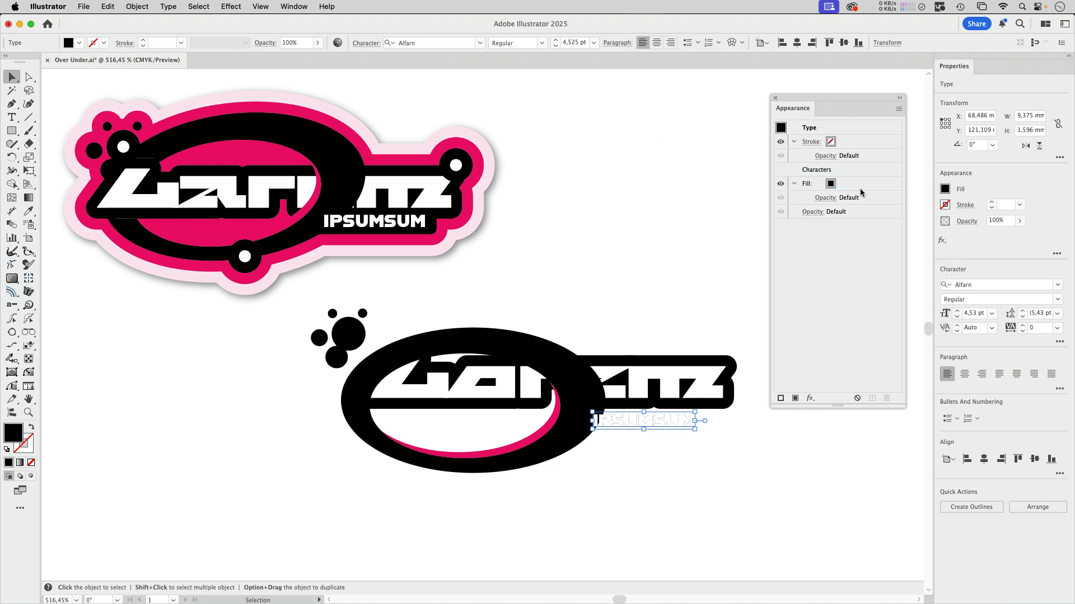
# Step: Add a Rounded Rectangle effect with relative size and a 0,5 mm corner radius to the black fill of the IPSUMSUM text
pyautogui.click(859, 188)
pyautogui.click(230, 7)
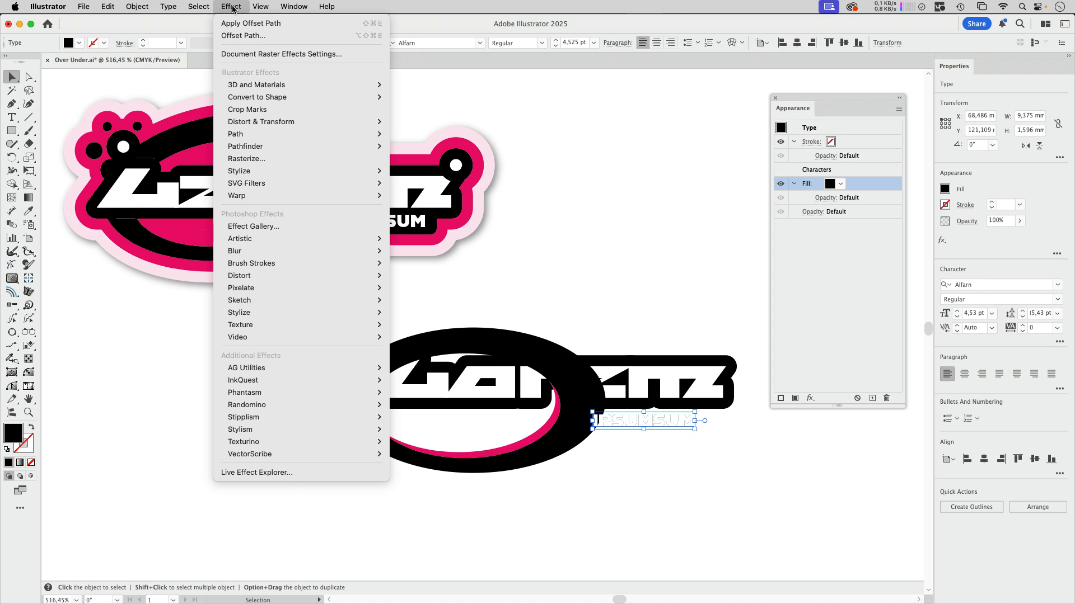
pyautogui.moveTo(273, 98)
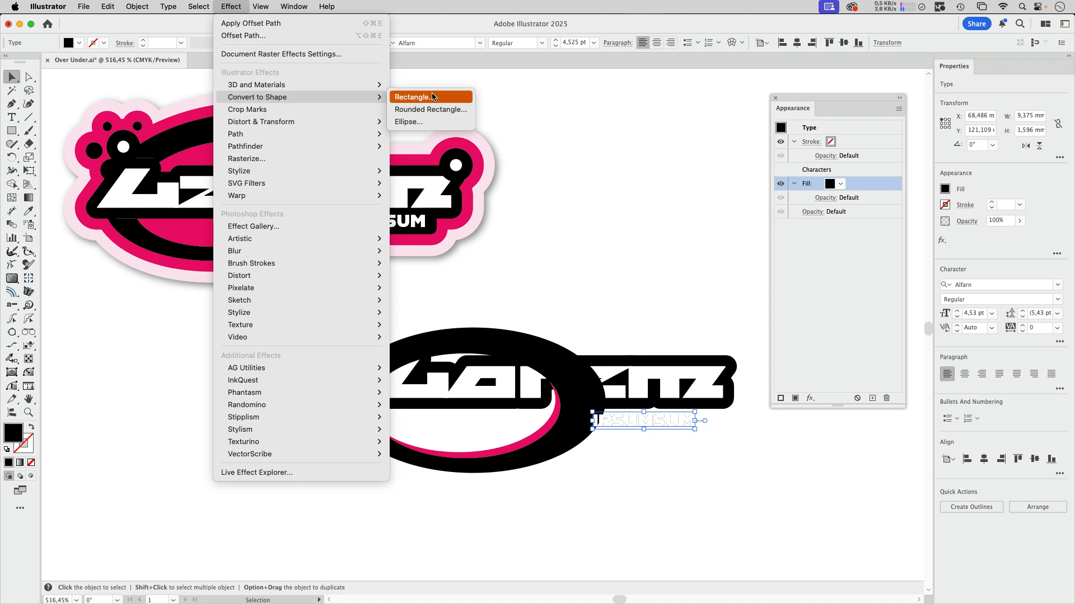
pyautogui.click(431, 109)
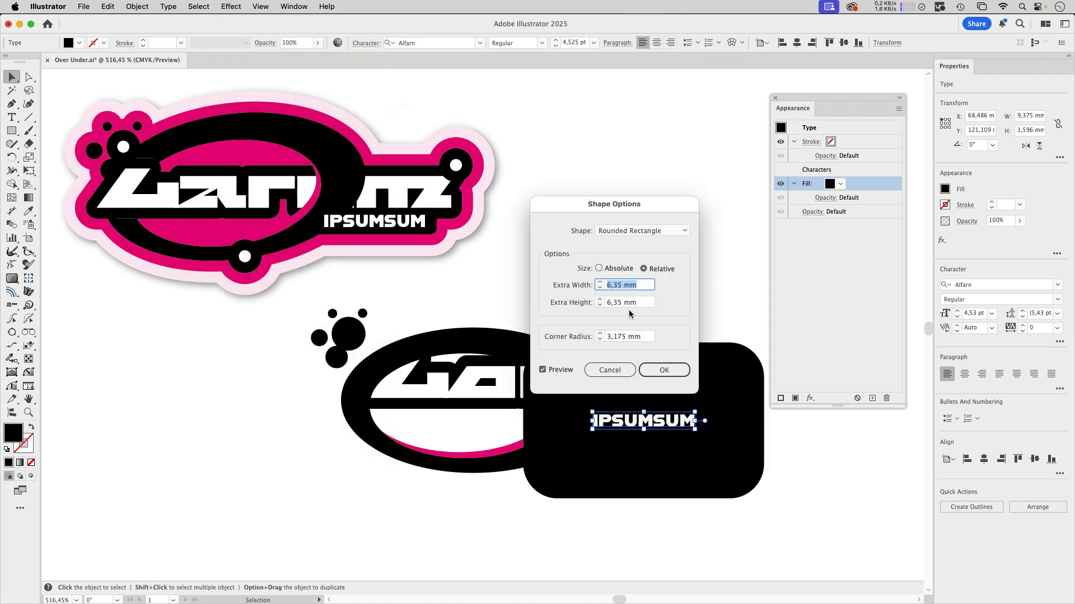
pyautogui.click(627, 336)
pyautogui.write('0,5')
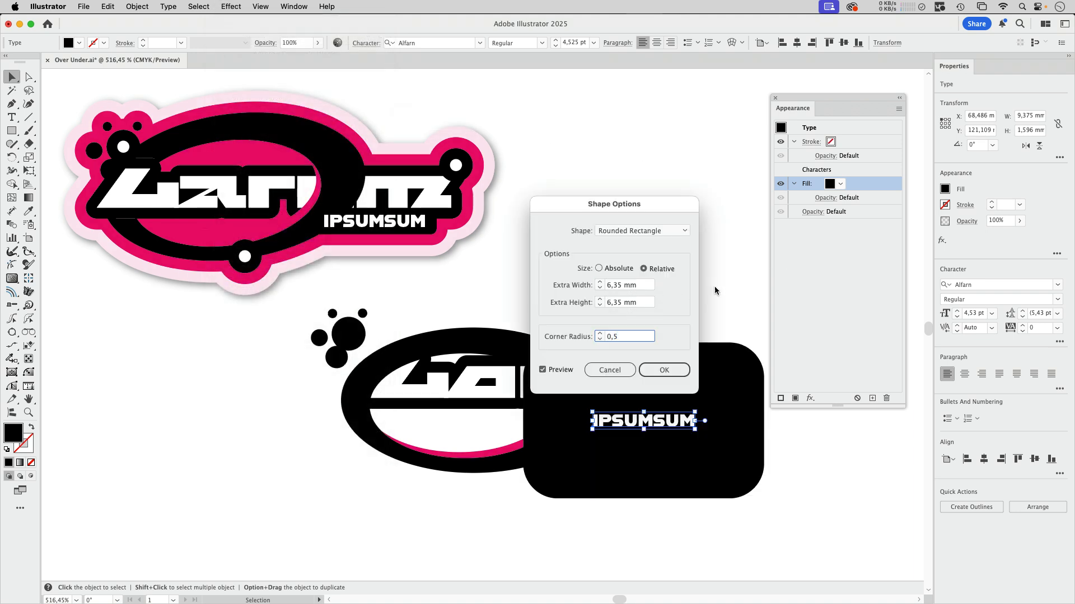
# Step: Set the rounded rectangle effect's extra width to 2 mm and extra height to 0 mm, and apply it
pyautogui.click(649, 305)
pyautogui.click(626, 286)
pyautogui.moveTo(625, 287); pyautogui.dragTo(569, 309)
pyautogui.write('2')
pyautogui.write('0')
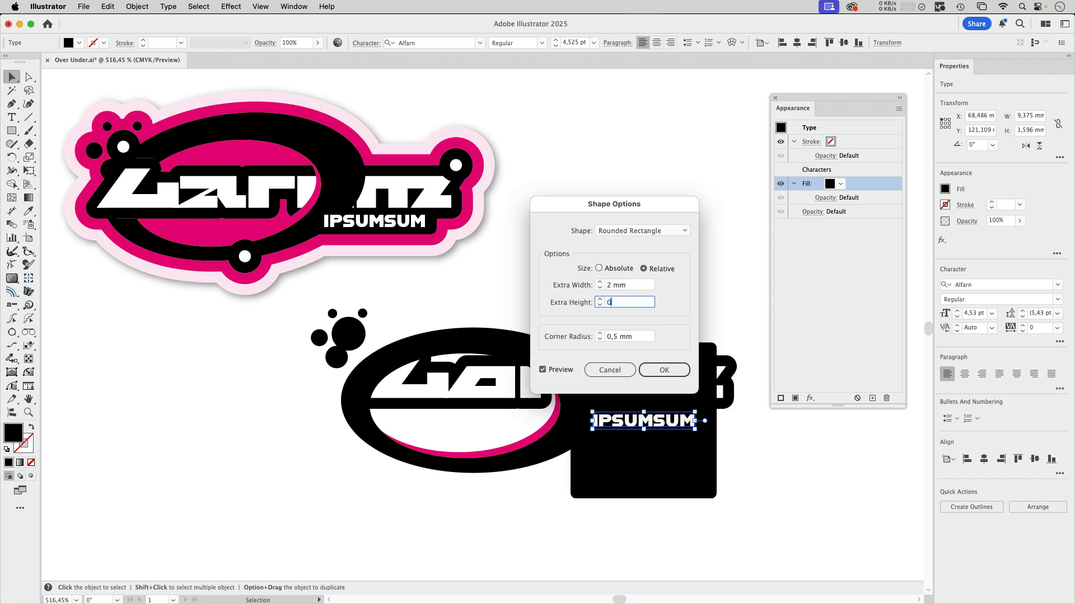
pyautogui.click(642, 287)
pyautogui.click(663, 370)
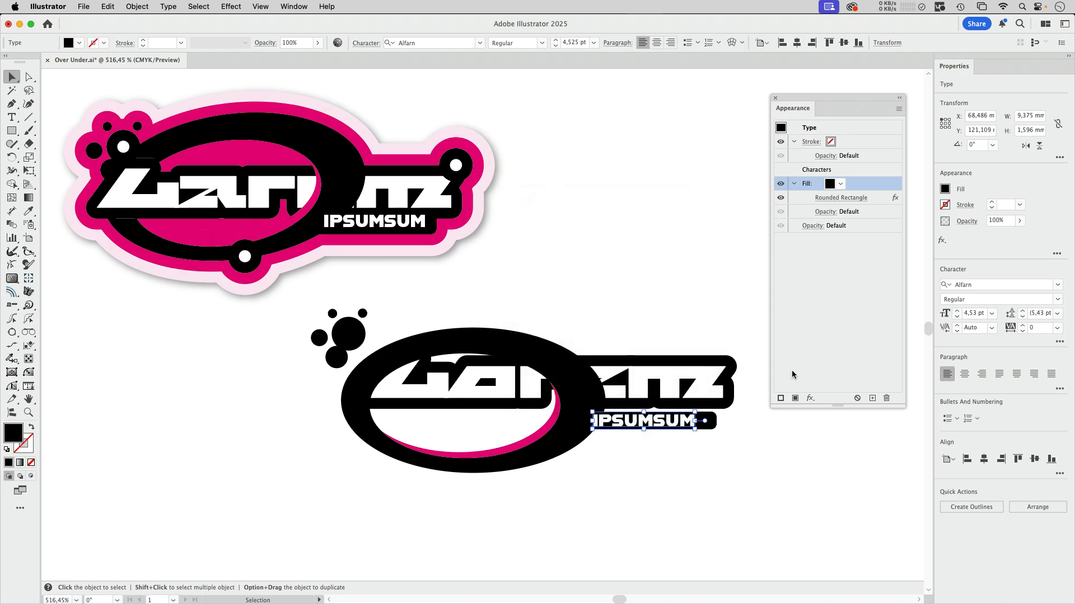
pyautogui.click(757, 430)
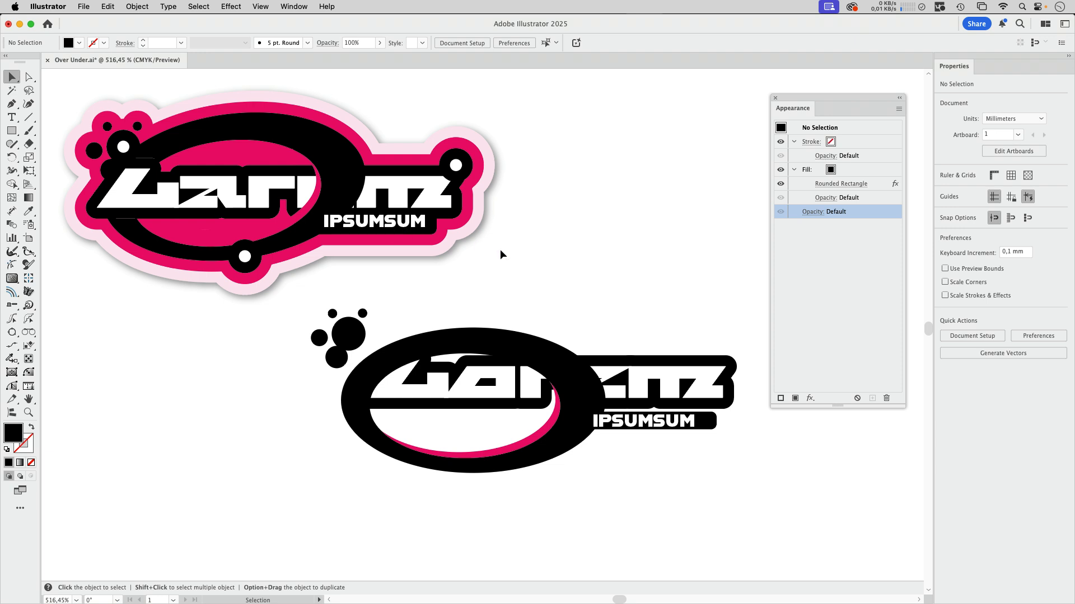
# Step: Move the IPSUMSUM text with its black backing down and to the right, clear of the title and ring
pyautogui.click(707, 426)
pyautogui.click(748, 431)
pyautogui.moveTo(671, 421); pyautogui.dragTo(707, 475)
pyautogui.click(728, 437)
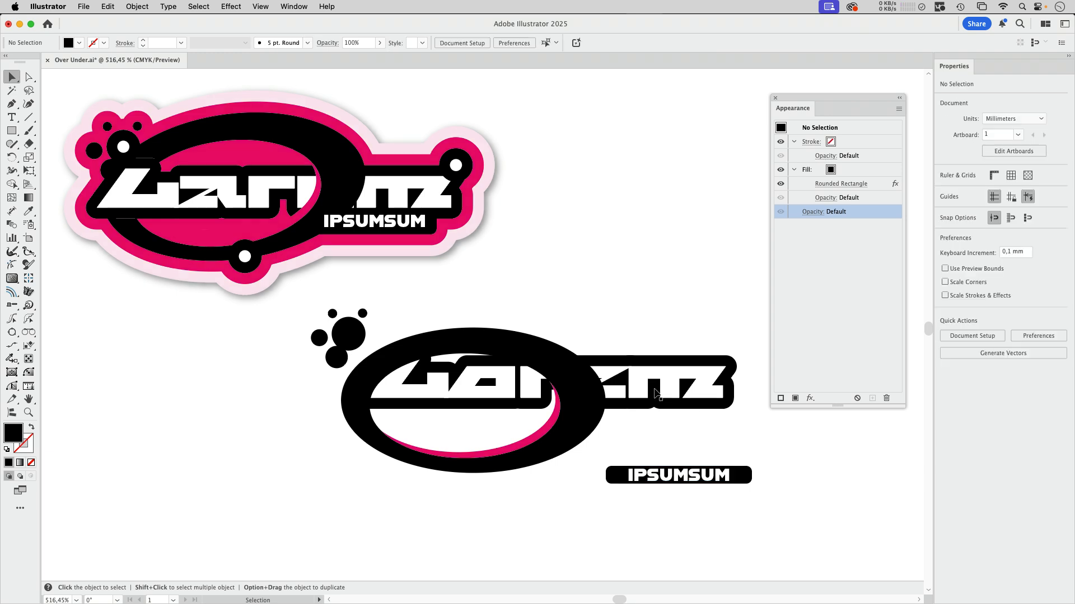
# Step: Move the large title text down and to the left so it crosses the middle of the ring on both sides
pyautogui.click(673, 385)
pyautogui.moveTo(673, 385); pyautogui.dragTo(647, 401)
pyautogui.click(640, 293)
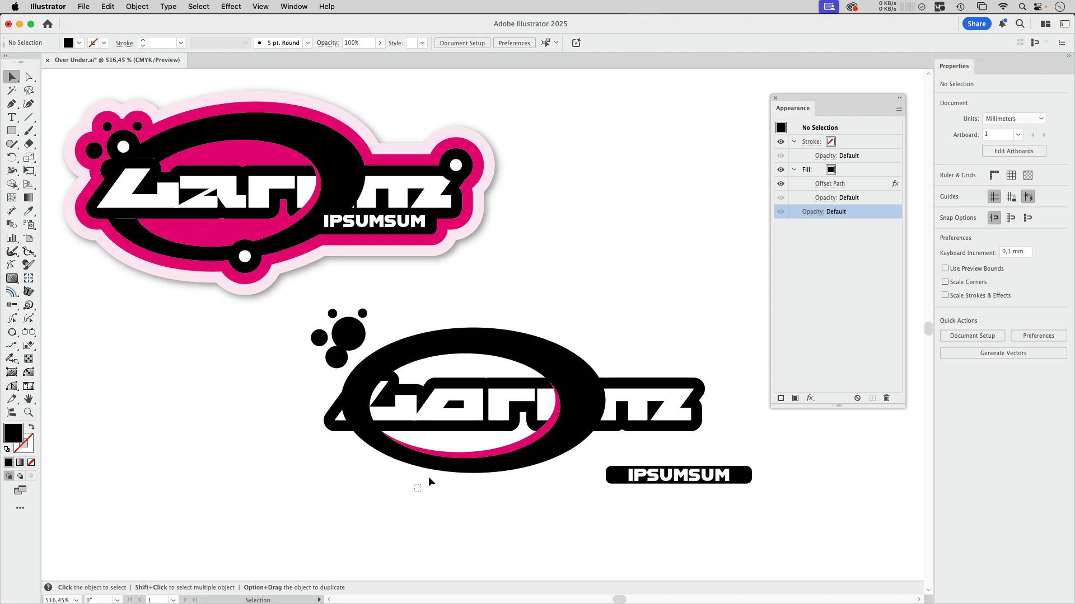
# Step: Duplicate the ring and title together, placing the copy above and to the right of the original
pyautogui.click(525, 463)
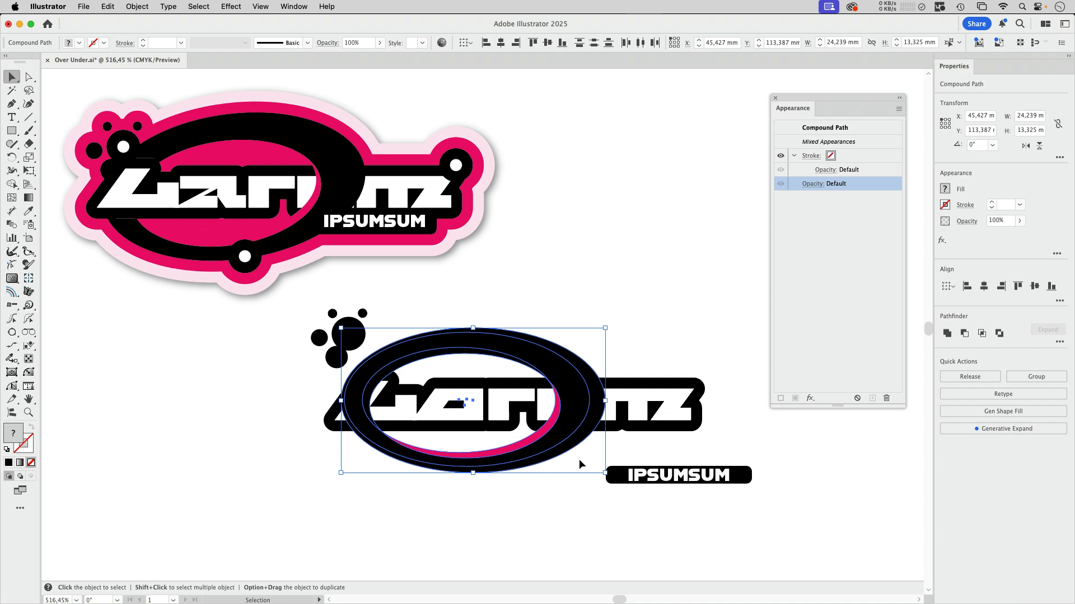
pyautogui.press('super+shift+a')
pyautogui.moveTo(664, 323); pyautogui.dragTo(741, 176)
pyautogui.press('super+shift+a')
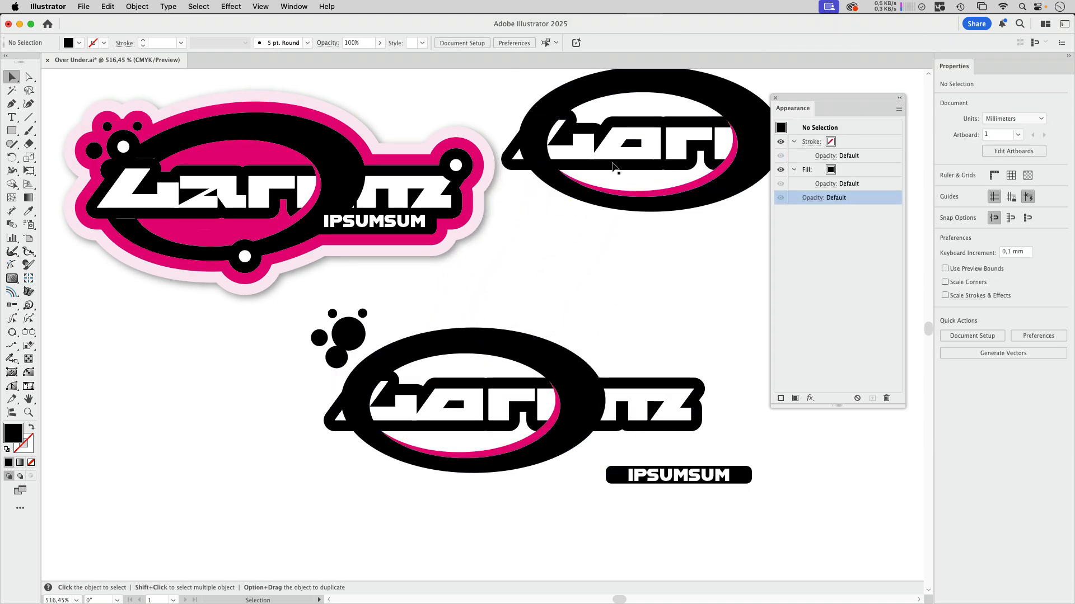
# Step: Make an Intertwine object from the lower ring and title, bringing the title in front where it crosses the ring's left side
pyautogui.moveTo(605, 369); pyautogui.dragTo(463, 300)
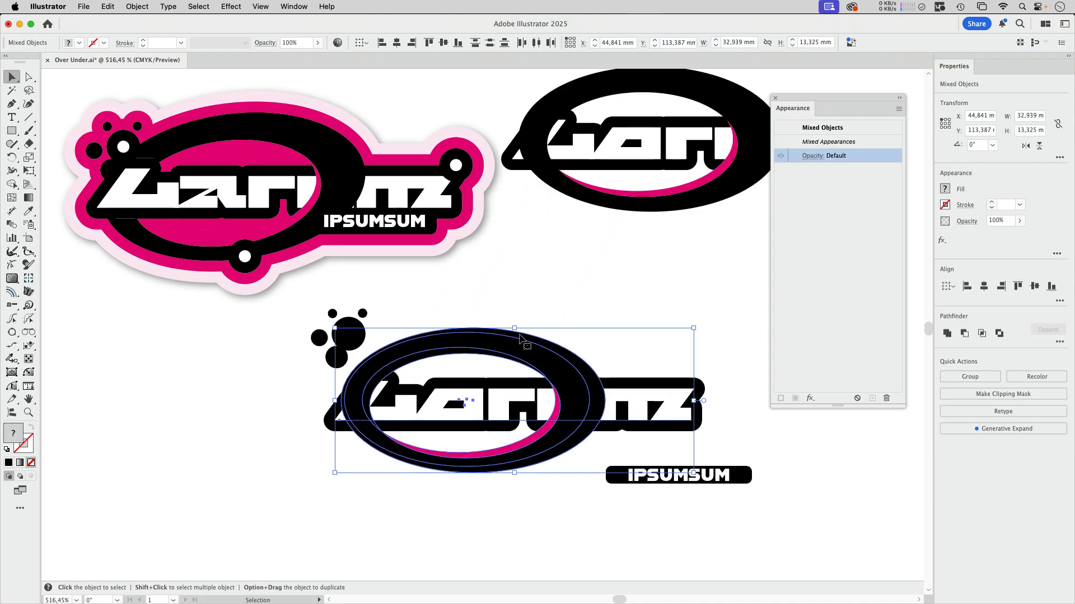
pyautogui.click(141, 6)
pyautogui.moveTo(185, 503)
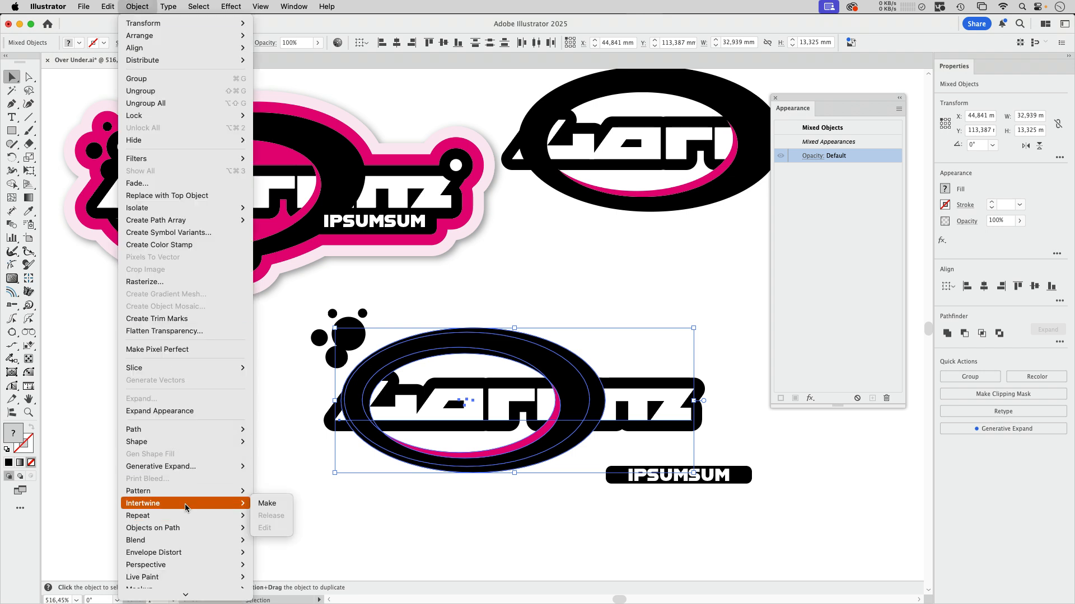
pyautogui.click(271, 504)
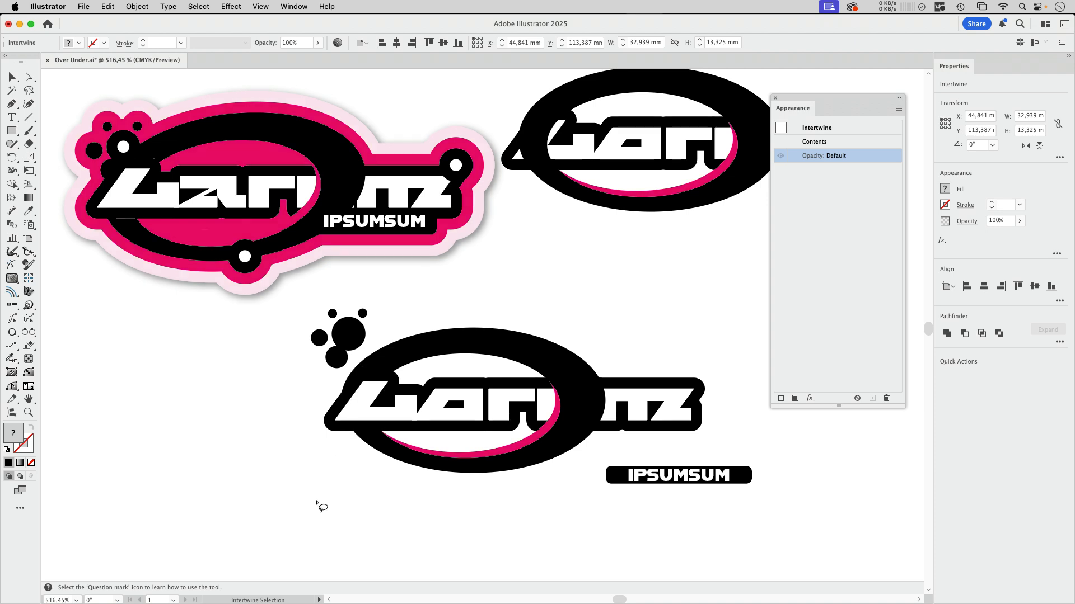
pyautogui.press('v')
pyautogui.click(115, 311)
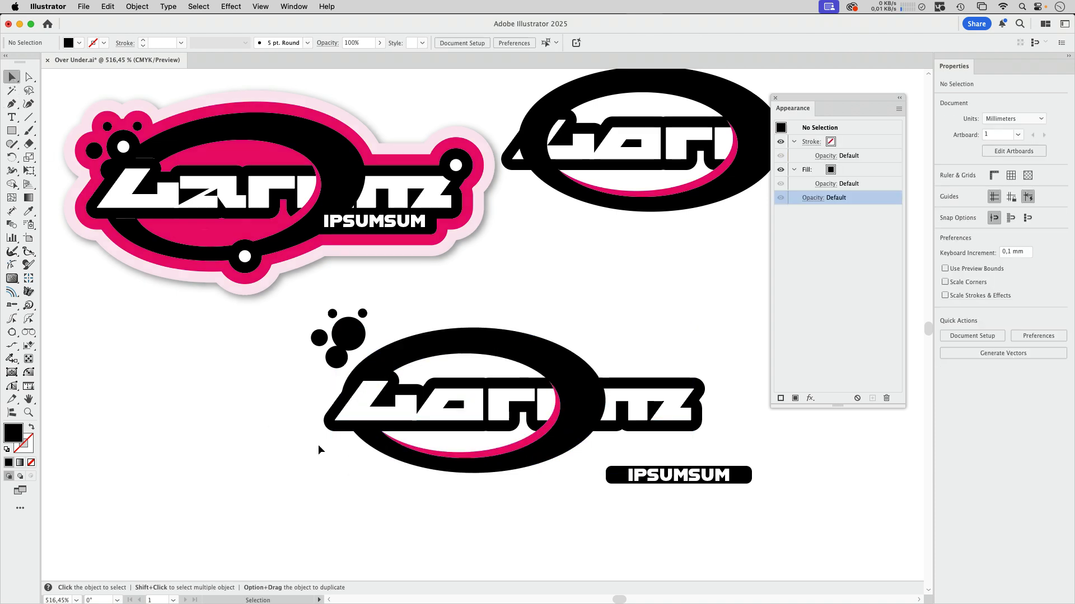
# Step: Duplicate the intertwined logo to the empty area below and to the left of it
pyautogui.click(531, 473)
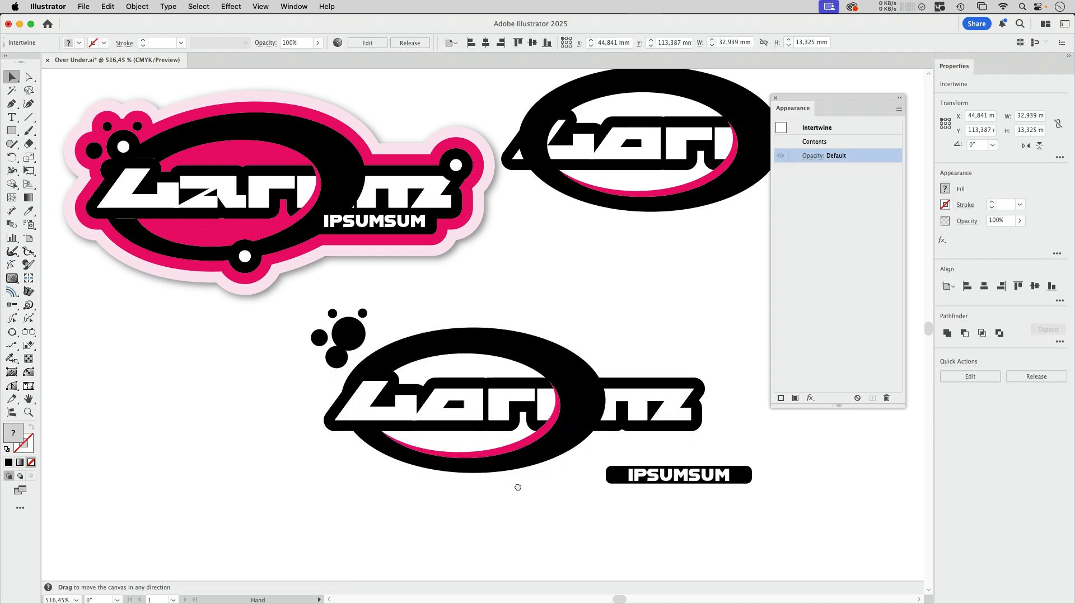
pyautogui.moveTo(531, 473); pyautogui.dragTo(535, 323)
pyautogui.moveTo(601, 246); pyautogui.dragTo(422, 442)
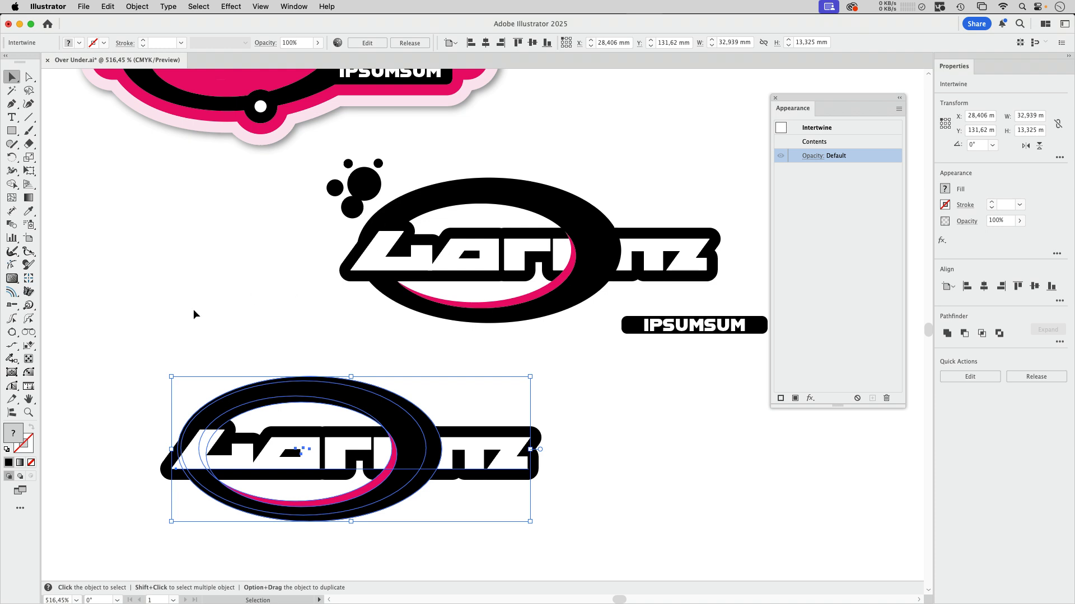
# Step: Expand the duplicate's appearance and then expand it again with only Object enabled
pyautogui.click(137, 6)
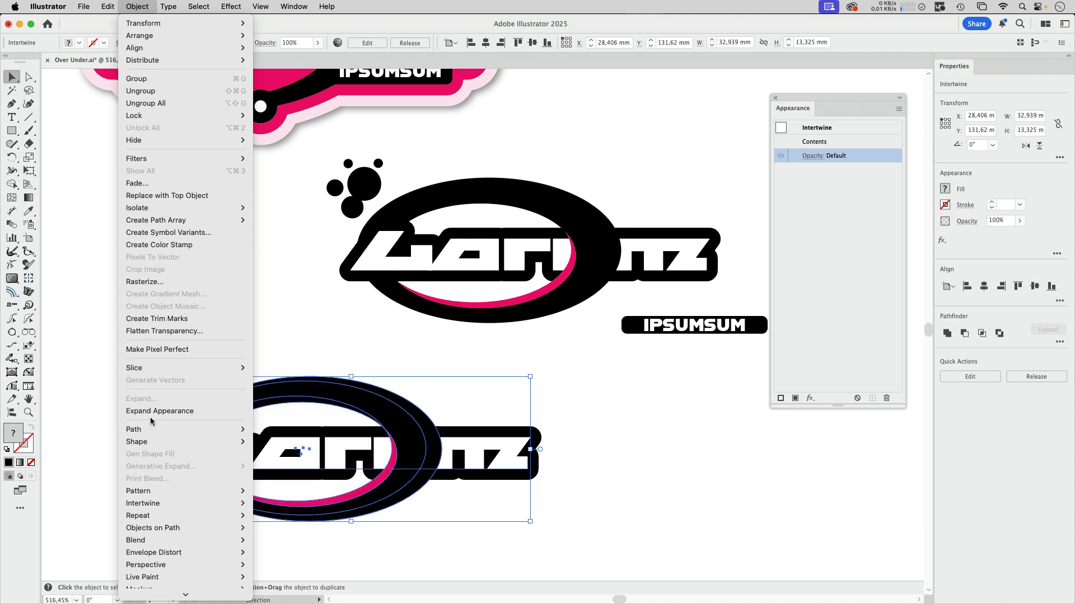
pyautogui.click(156, 412)
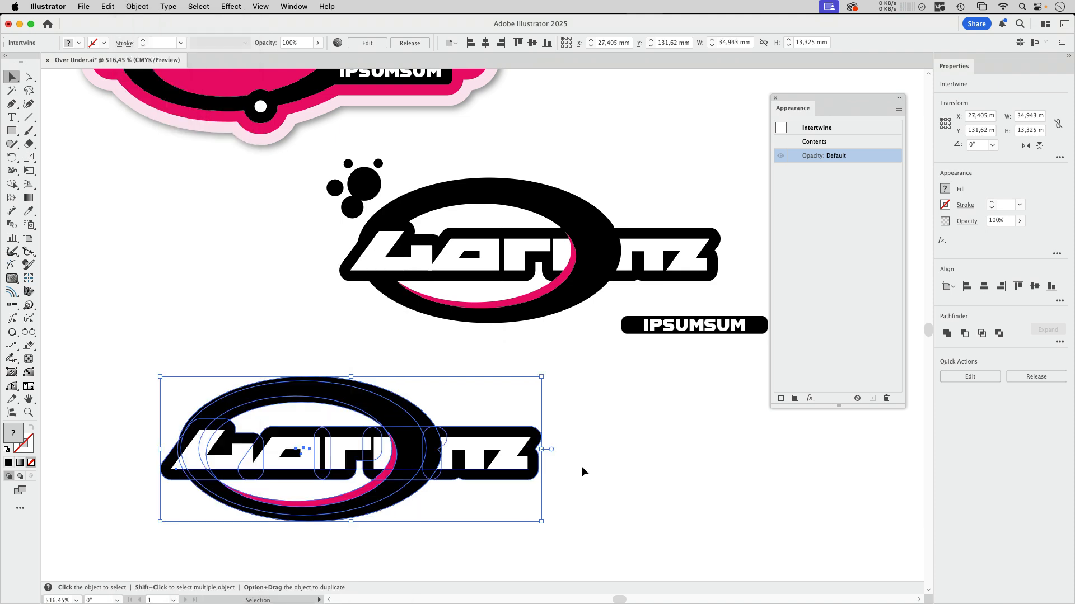
pyautogui.click(139, 6)
pyautogui.click(242, 398)
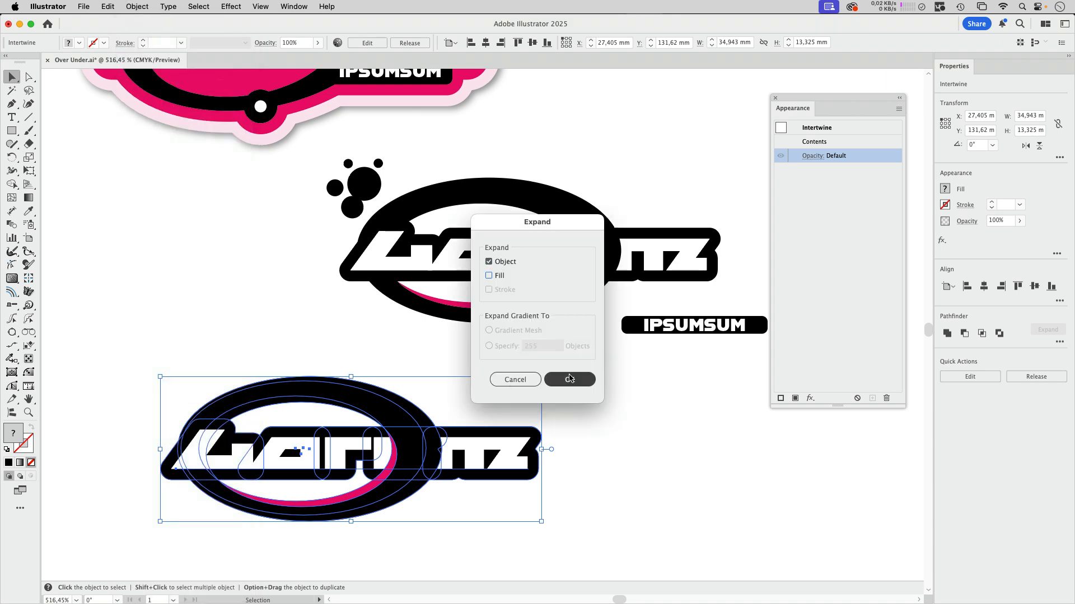
pyautogui.click(569, 378)
pyautogui.click(667, 443)
# Step: Examine the clip group inside the expanded logo's group in the layer structure
pyautogui.click(427, 422)
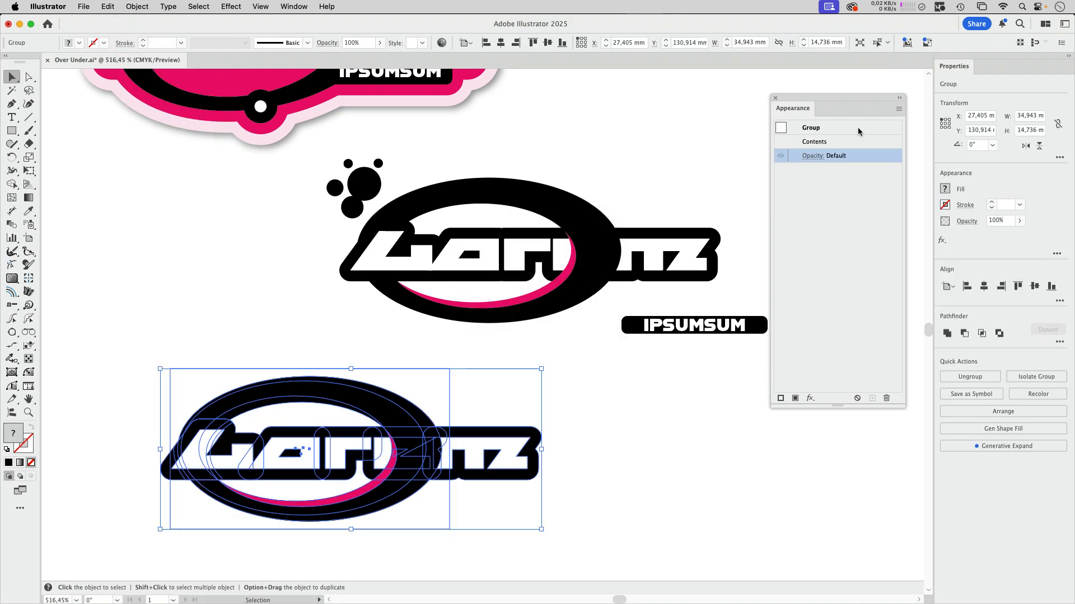
pyautogui.click(293, 6)
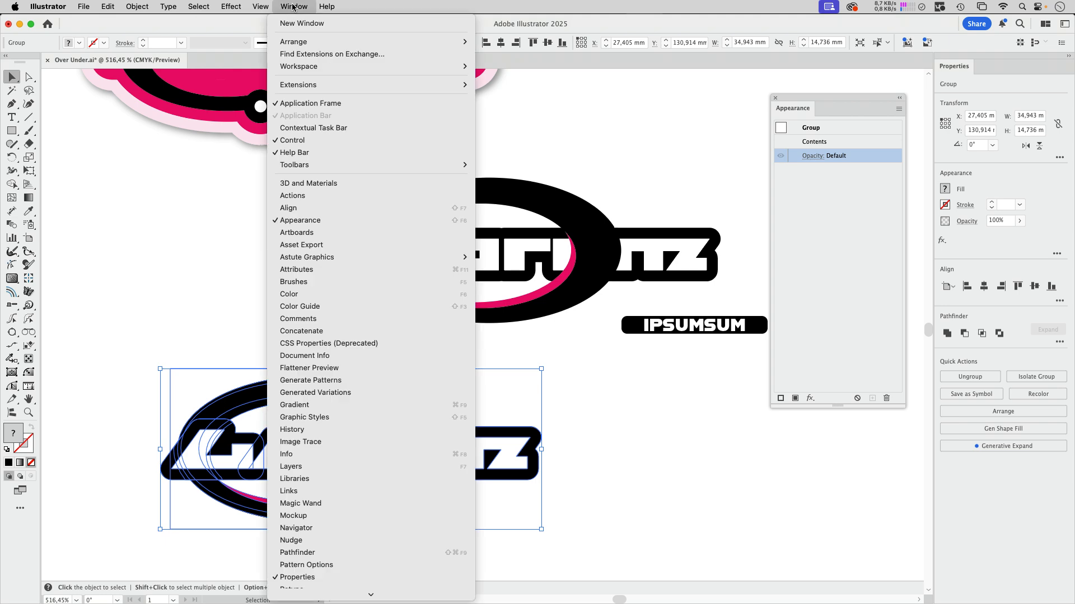
pyautogui.click(318, 467)
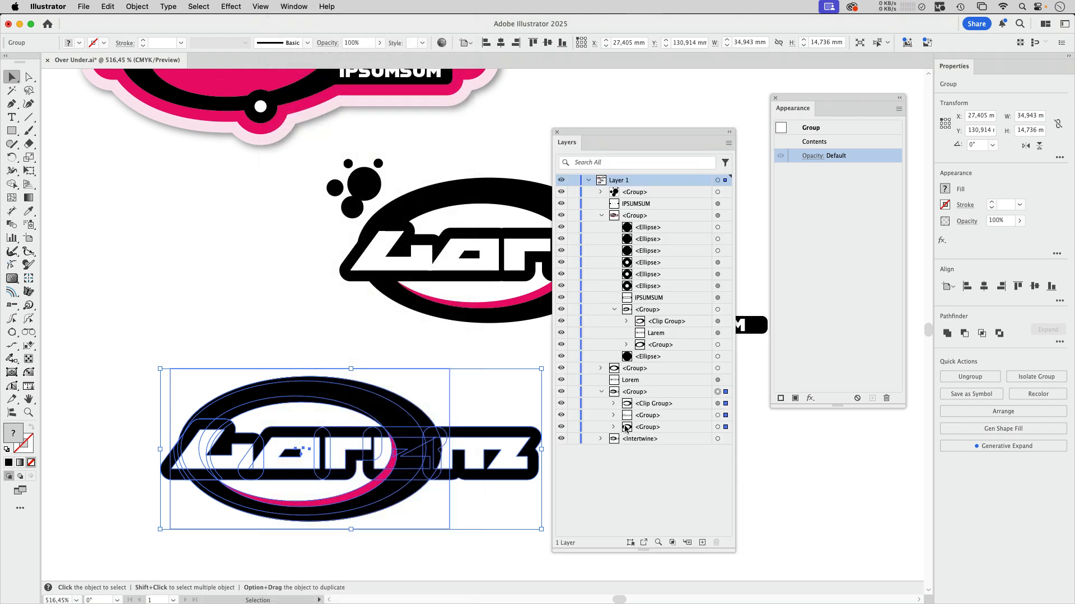
pyautogui.click(615, 404)
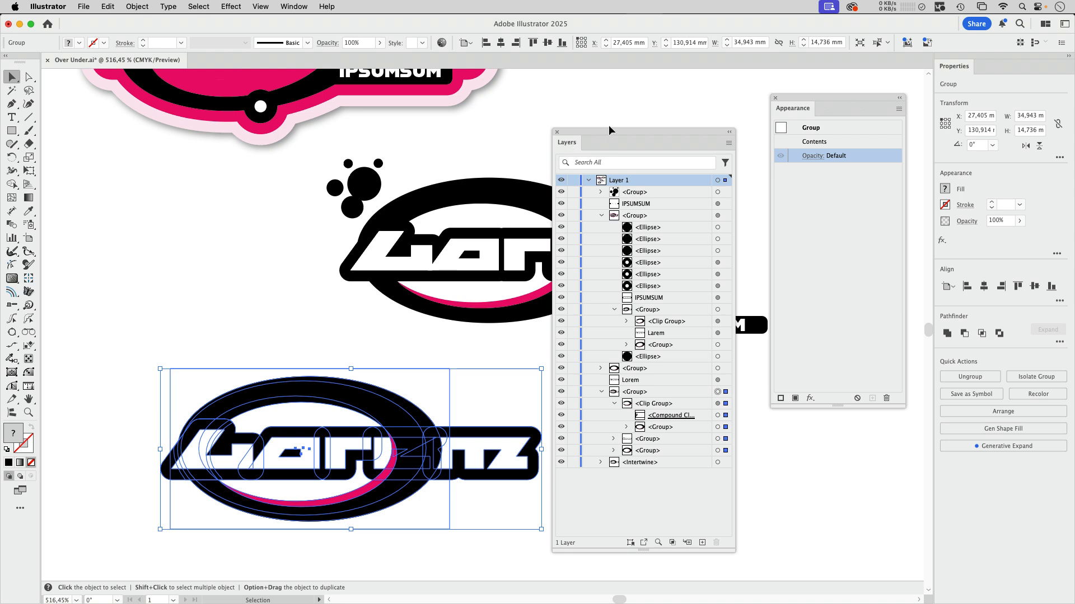
pyautogui.moveTo(608, 132); pyautogui.dragTo(691, 442)
pyautogui.click(643, 405)
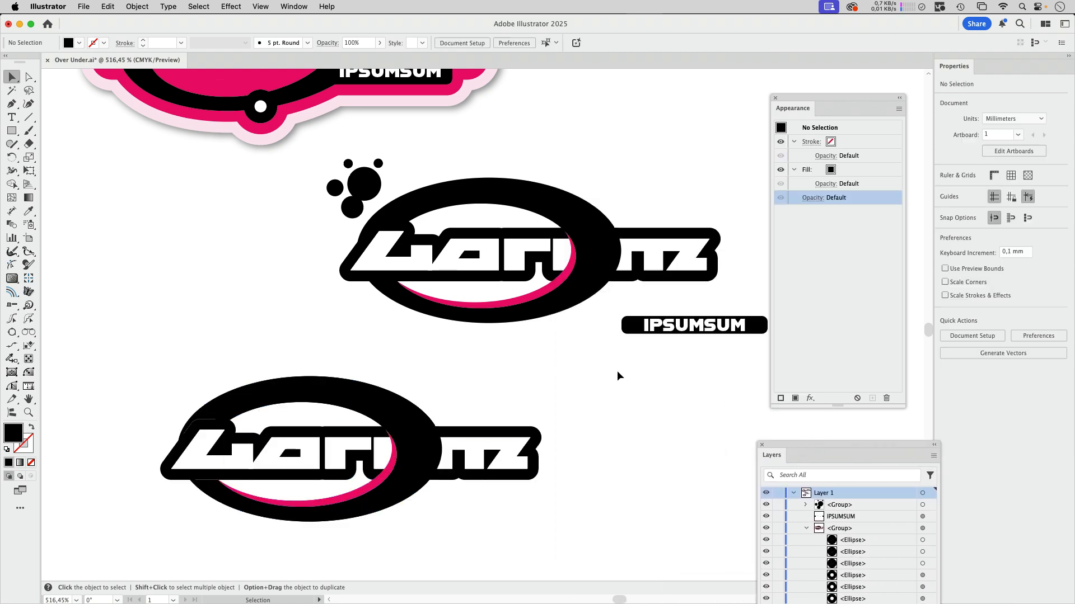
pyautogui.moveTo(612, 131); pyautogui.dragTo(370, 369)
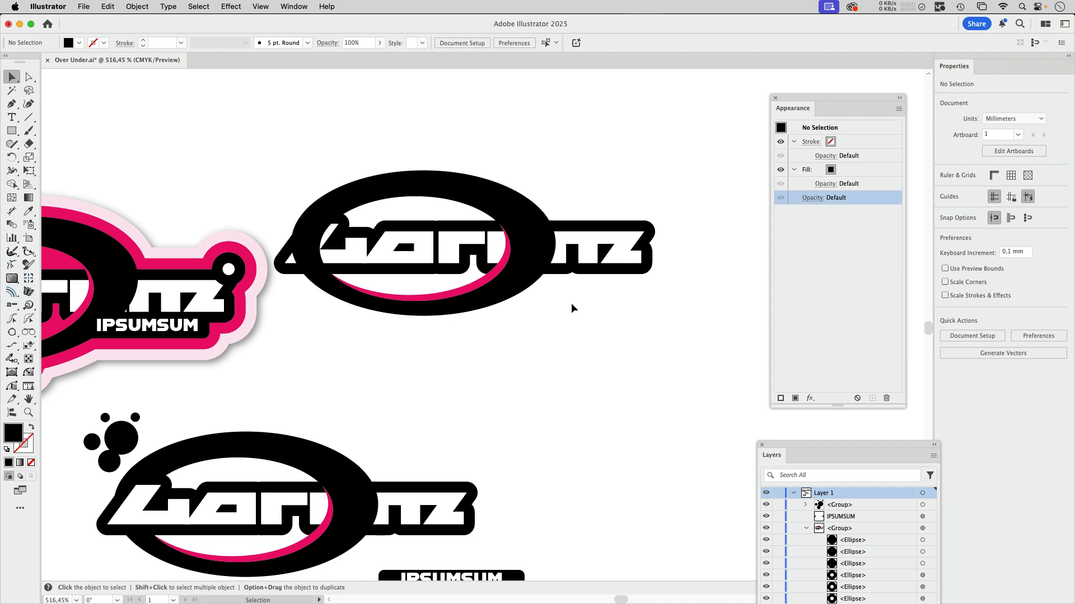
pyautogui.click(599, 264)
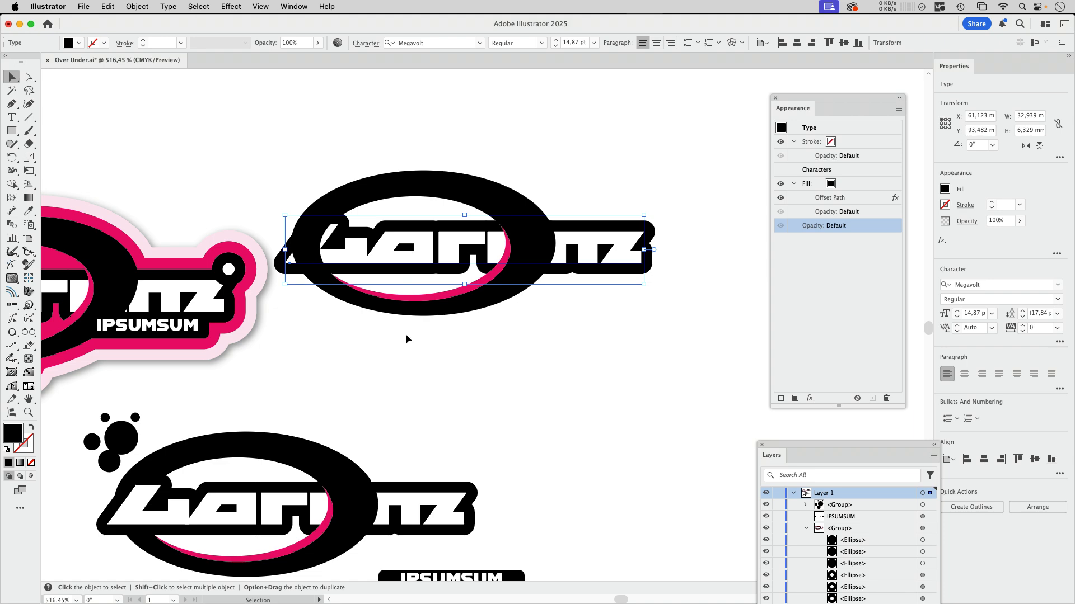
pyautogui.click(441, 420)
pyautogui.scroll(-5, 560, 364)
pyautogui.hscroll(-3, 560, 364)
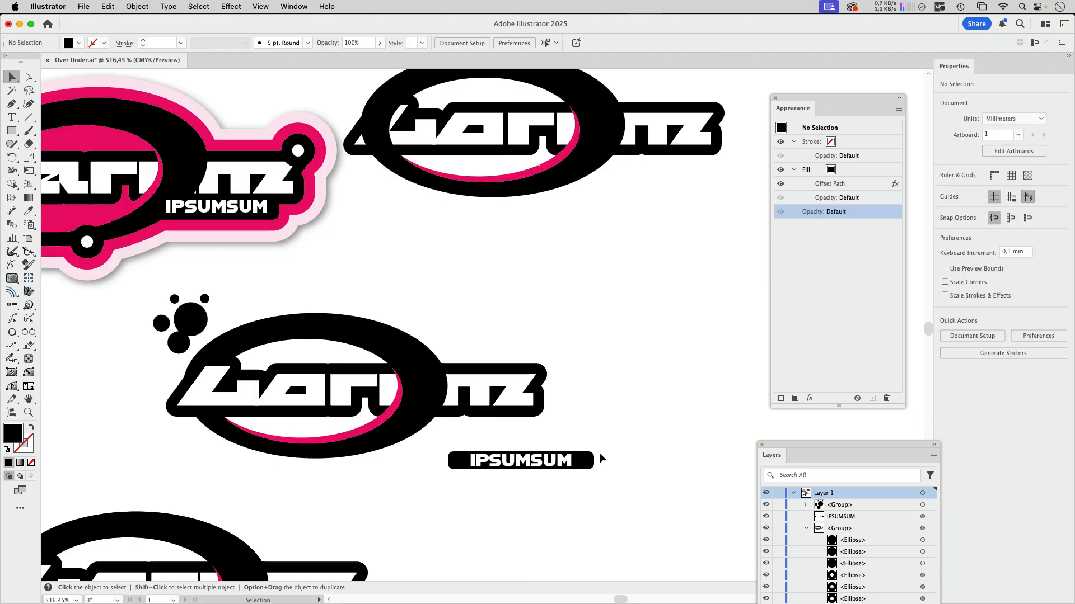
pyautogui.scroll(3, 616, 233)
pyautogui.hscroll(1, 617, 233)
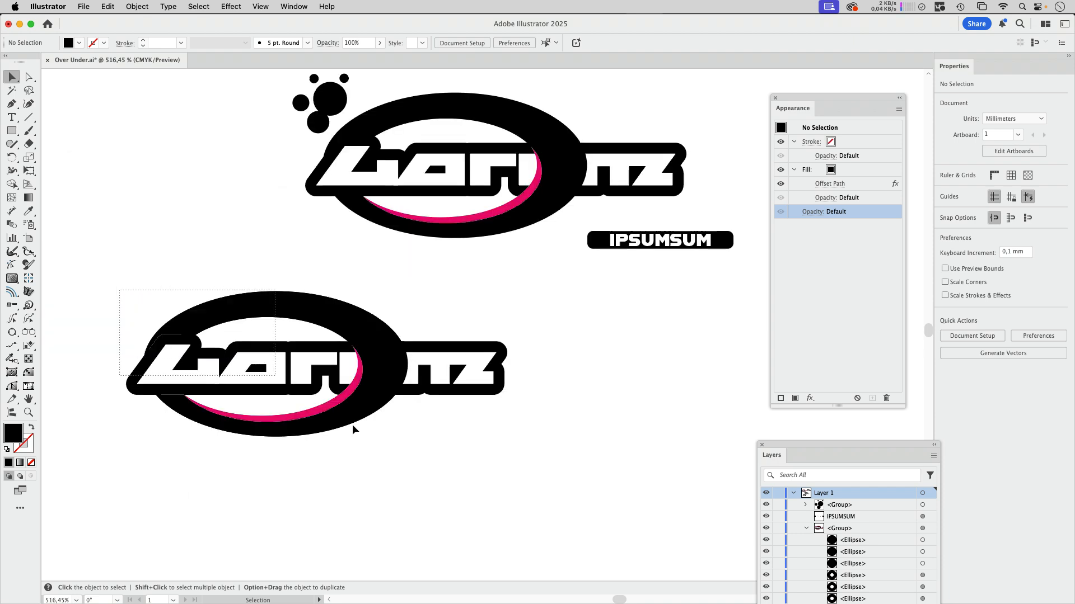
# Step: Delete the expanded duplicate of the logo
pyautogui.click(422, 408)
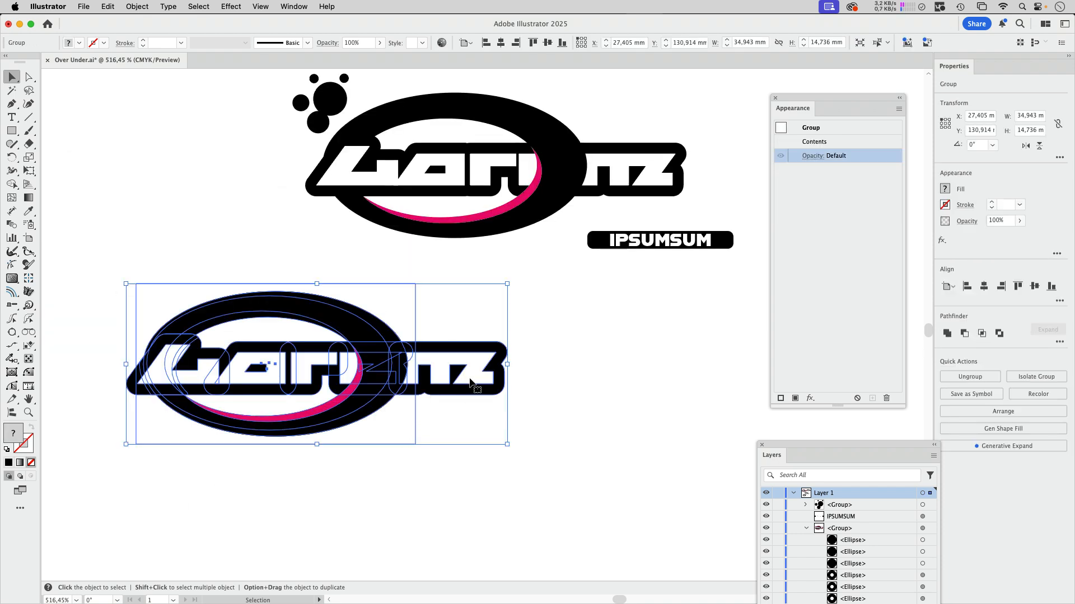
pyautogui.press('Delete')
pyautogui.moveTo(484, 285); pyautogui.dragTo(421, 449)
# Step: Move the group of black circles onto the upper left edge of the intertwined ring and send it to the back
pyautogui.click(569, 366)
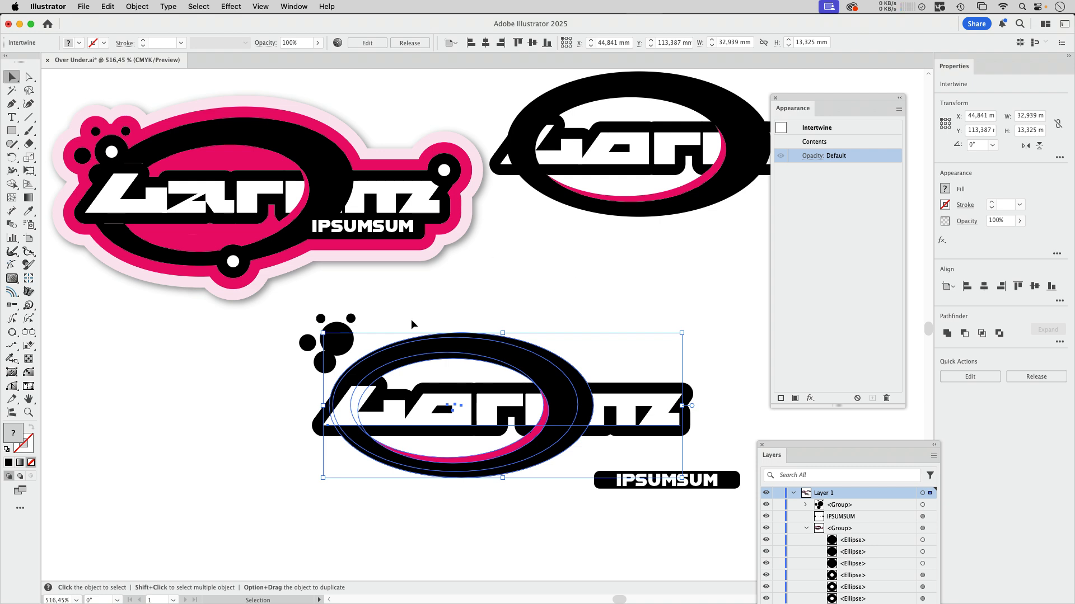
pyautogui.moveTo(344, 343); pyautogui.dragTo(359, 361)
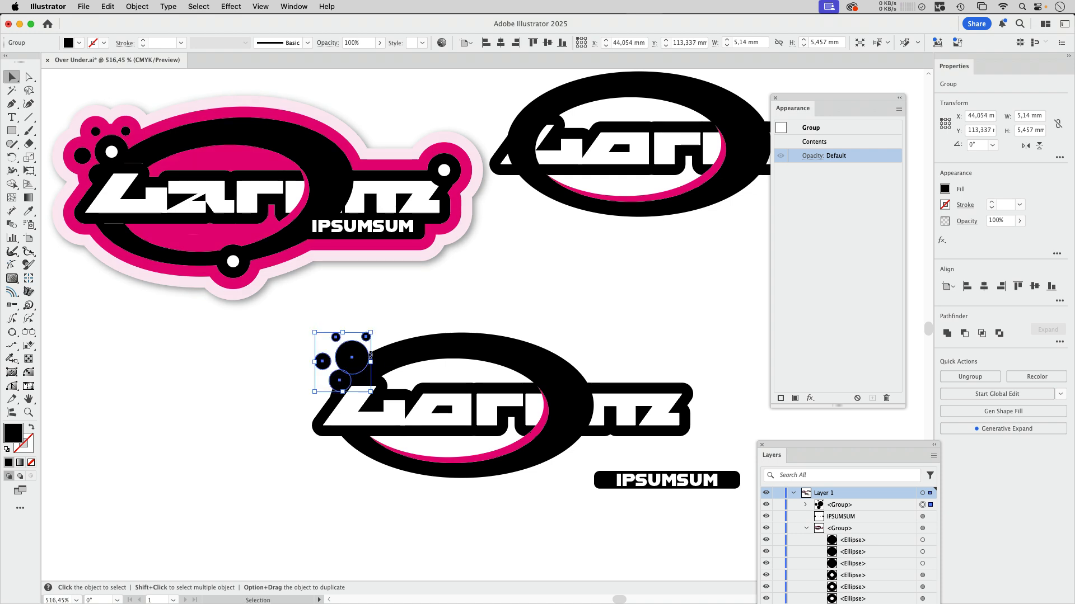
pyautogui.click(139, 8)
pyautogui.moveTo(148, 24)
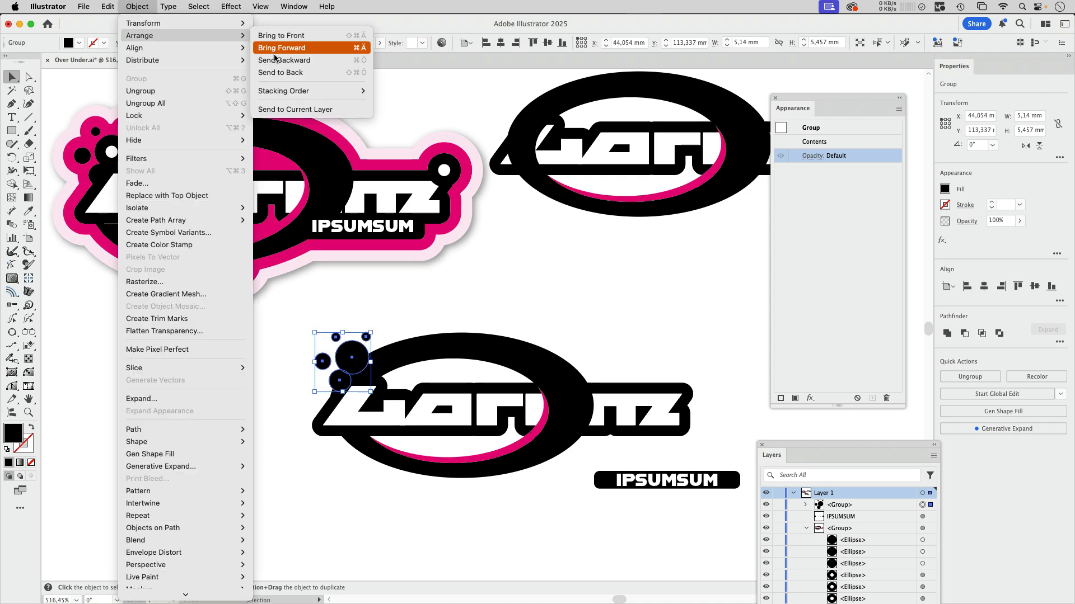
pyautogui.click(269, 74)
pyautogui.click(544, 268)
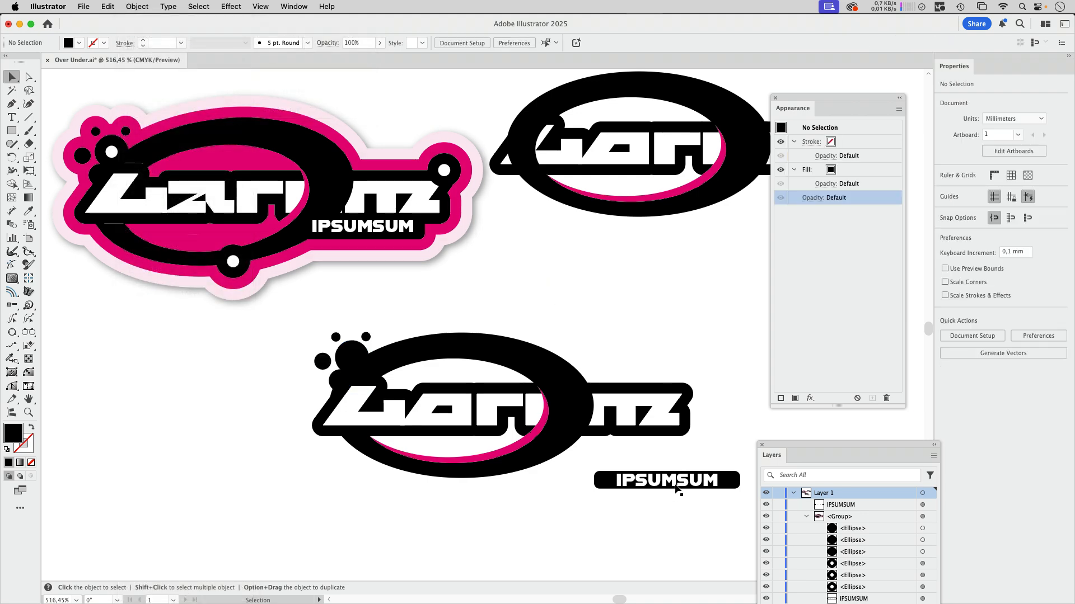
# Step: Move the IPSUMSUM text up against the underside of the title, just right of the ring
pyautogui.moveTo(674, 481); pyautogui.dragTo(625, 446)
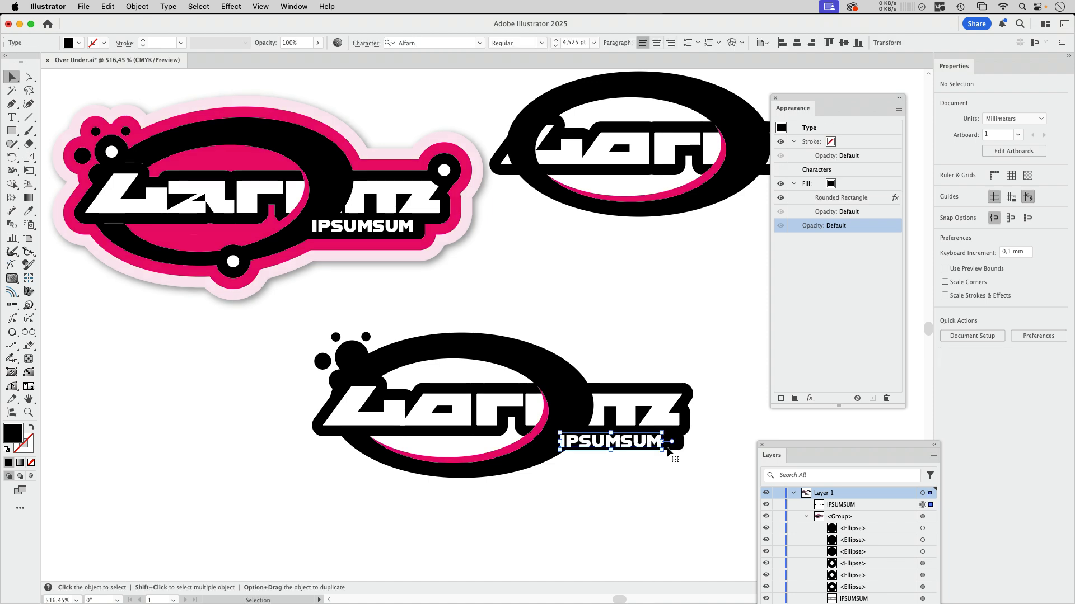
# Step: Set the extra width of the IPSUMSUM label's rounded rectangle to 1 mm and move the label slightly up
pyautogui.click(835, 199)
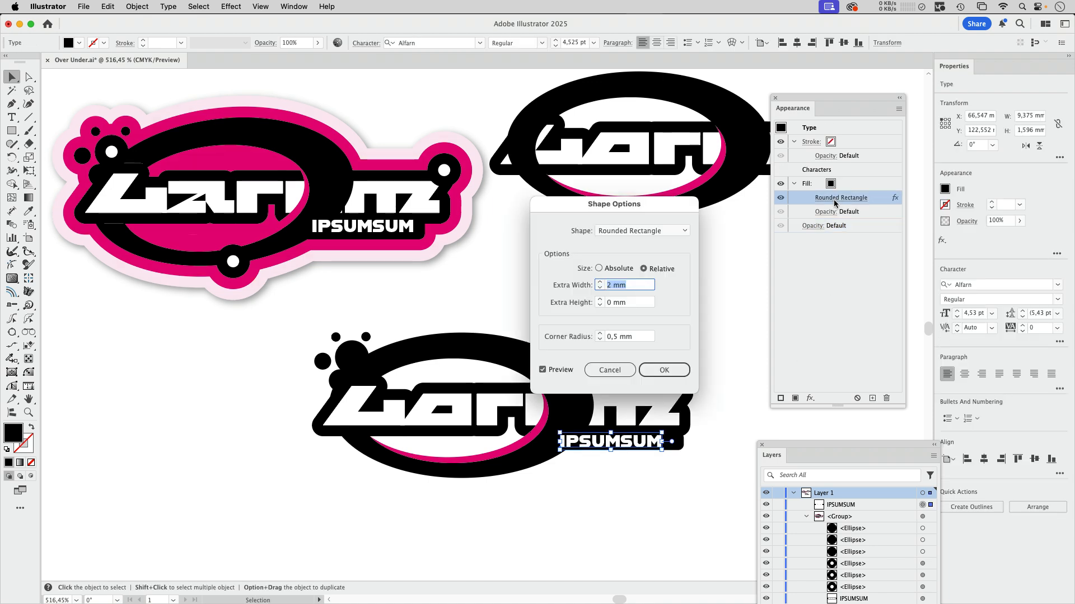
pyautogui.click(601, 289)
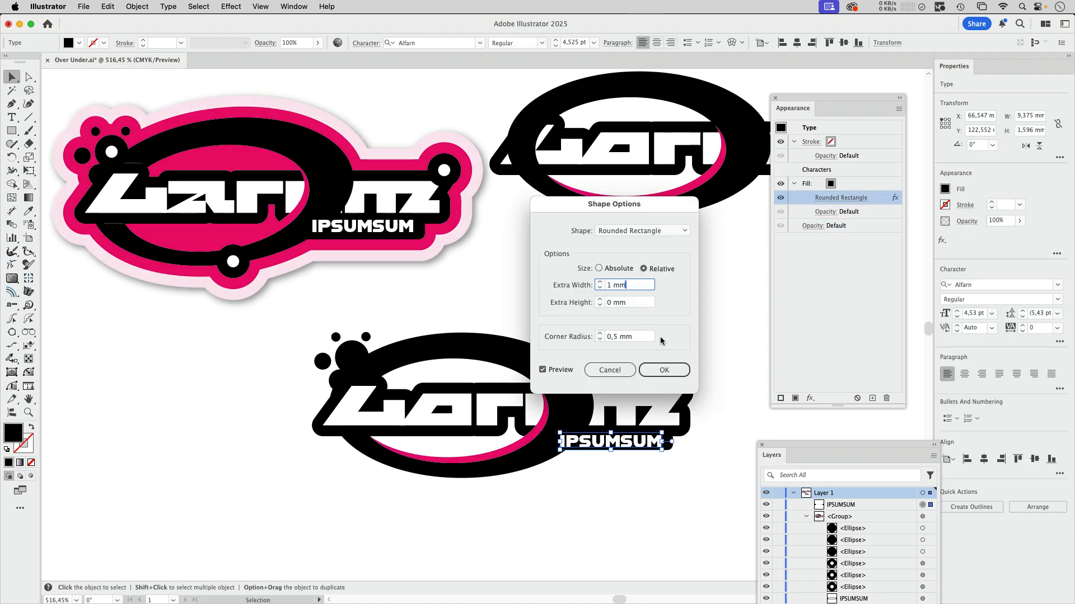
pyautogui.click(663, 370)
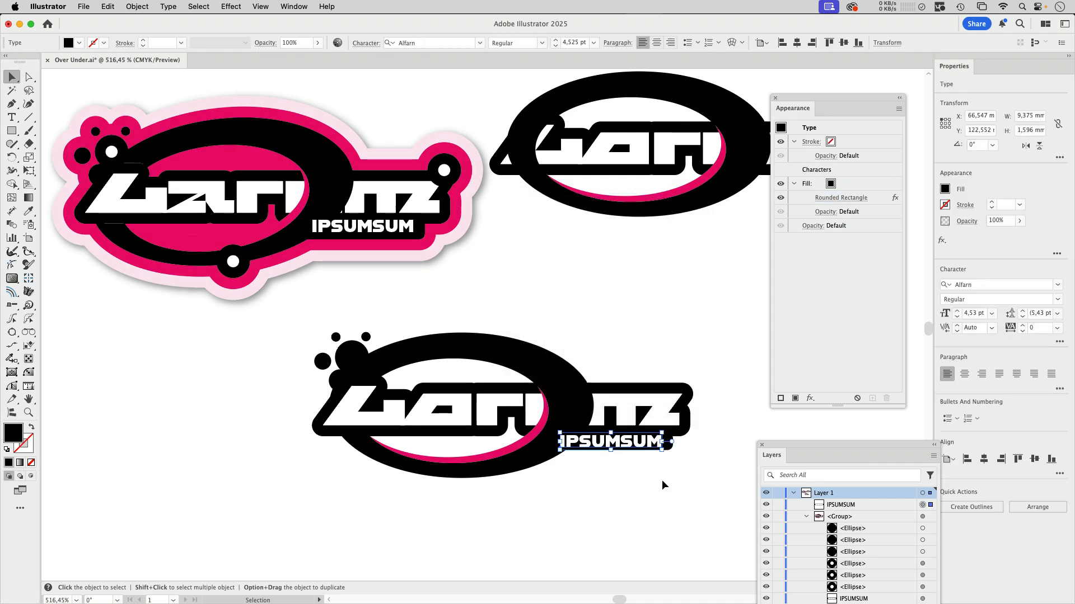
pyautogui.moveTo(629, 443); pyautogui.dragTo(629, 443)
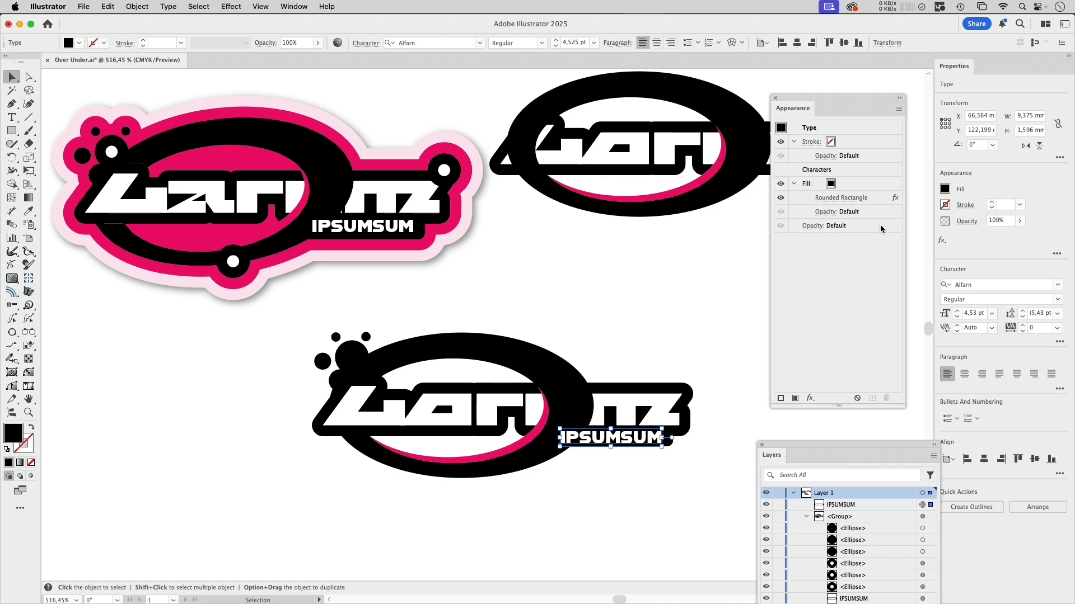
# Step: Apply a Transform effect to the label's black fill with a vertical move of 0,2 mm
pyautogui.click(843, 183)
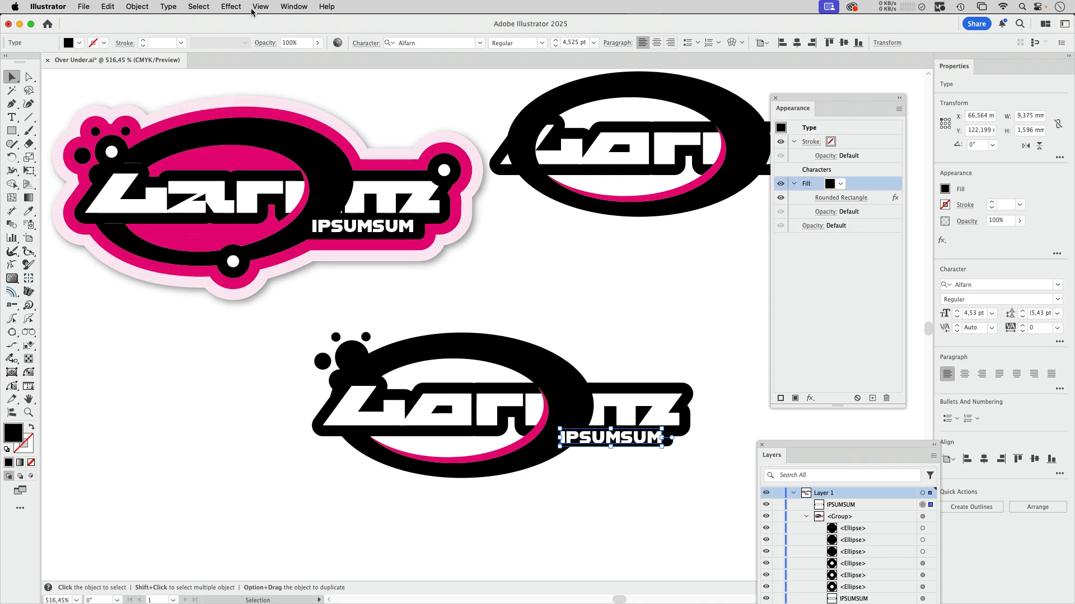
pyautogui.click(231, 7)
pyautogui.moveTo(262, 122)
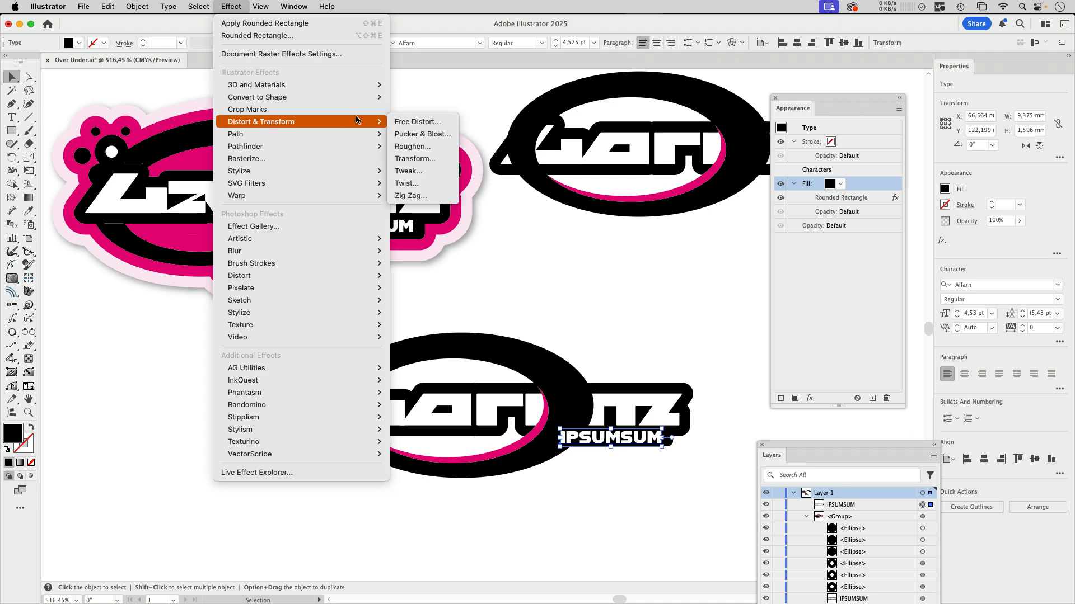
pyautogui.click(417, 158)
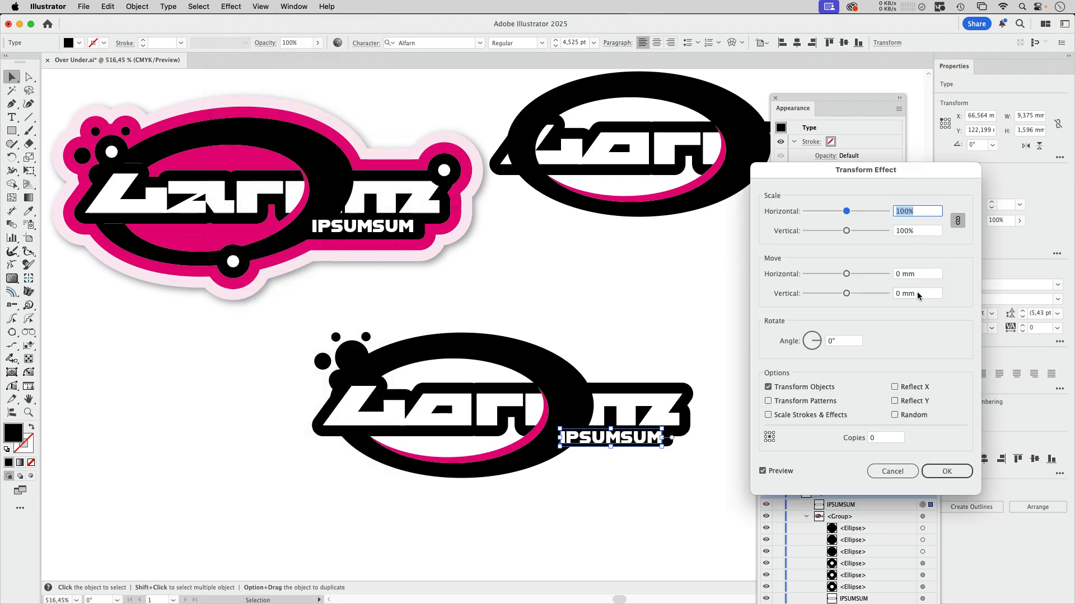
pyautogui.click(908, 295)
pyautogui.moveTo(908, 295); pyautogui.dragTo(887, 304)
pyautogui.write('0,2')
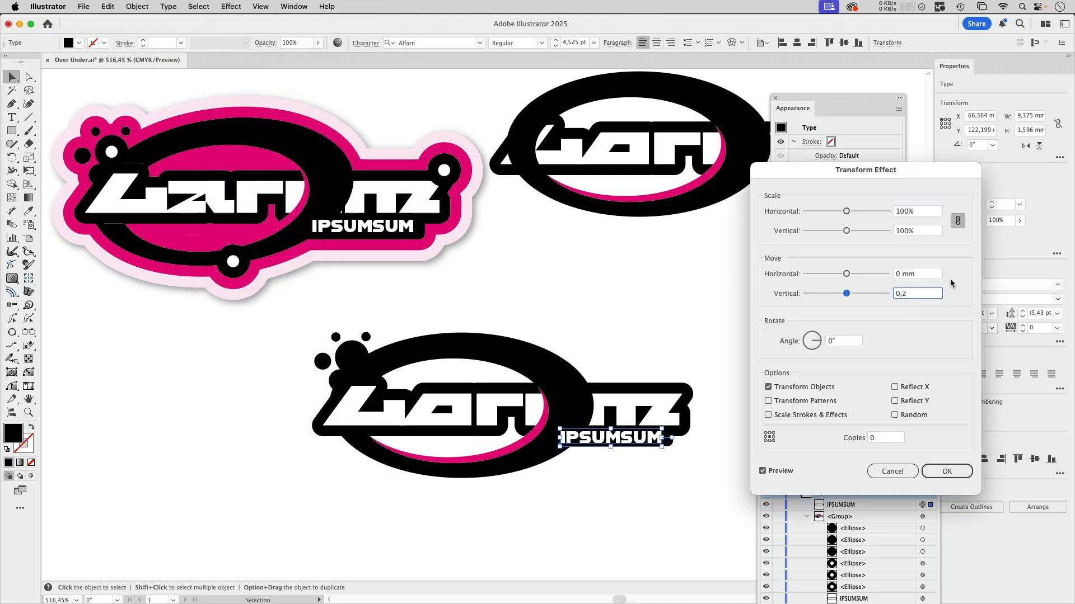
pyautogui.click(923, 274)
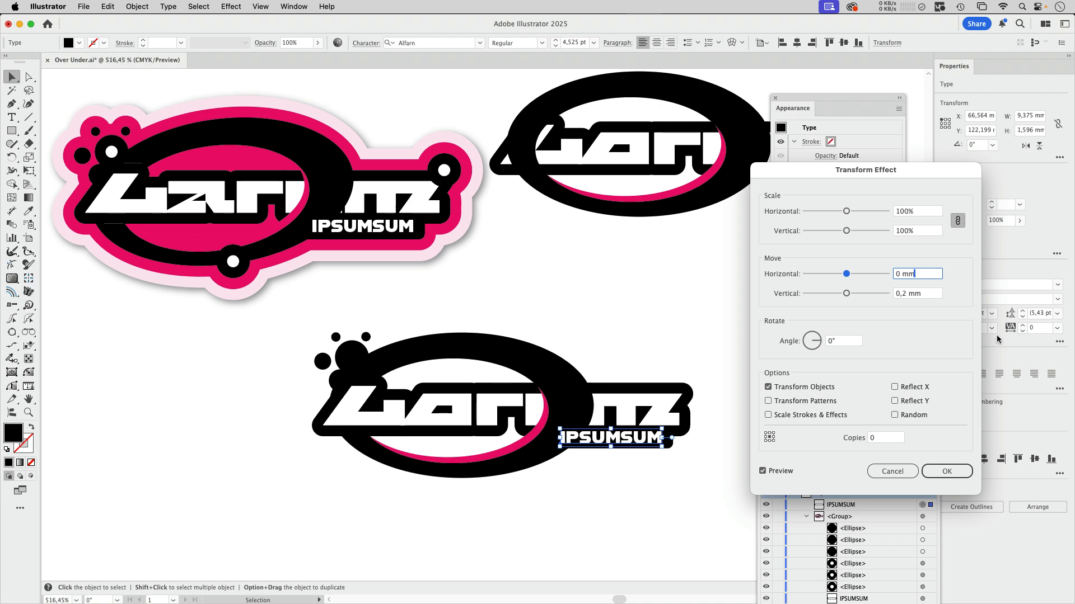
pyautogui.click(950, 471)
pyautogui.click(650, 337)
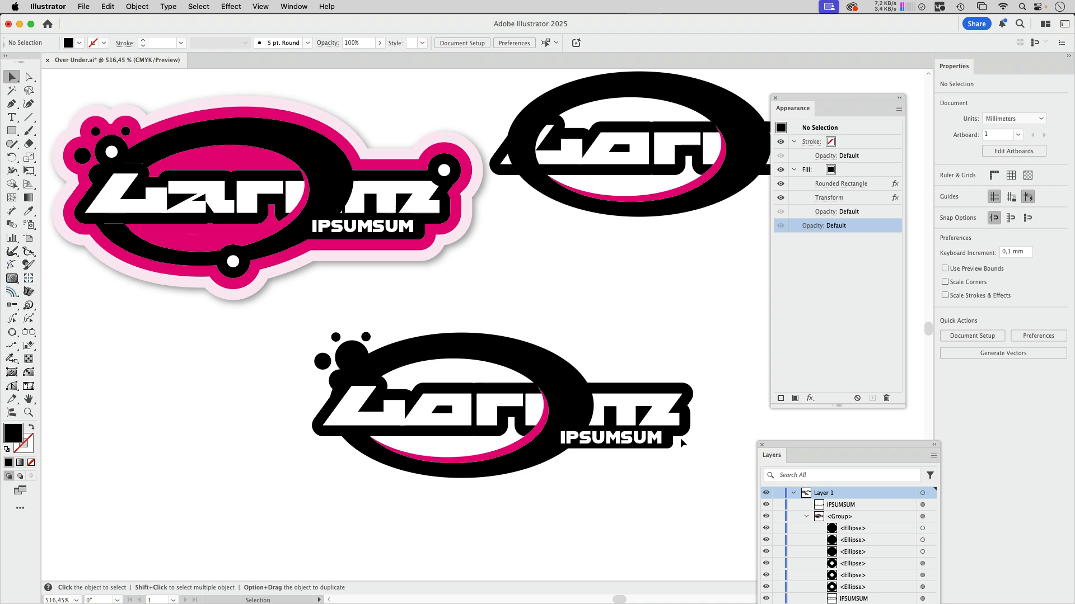
# Step: Insert "dhdfh" within the IPSUMSUM text to test its live background, and remove the extra letters again
pyautogui.doubleClick(647, 441)
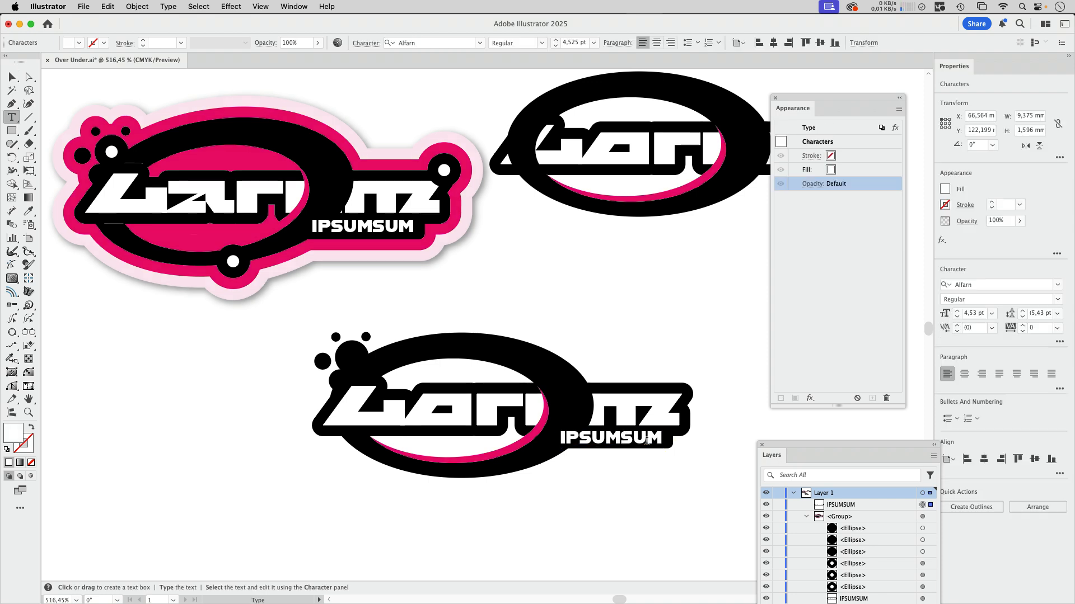
pyautogui.write('dhdfh')
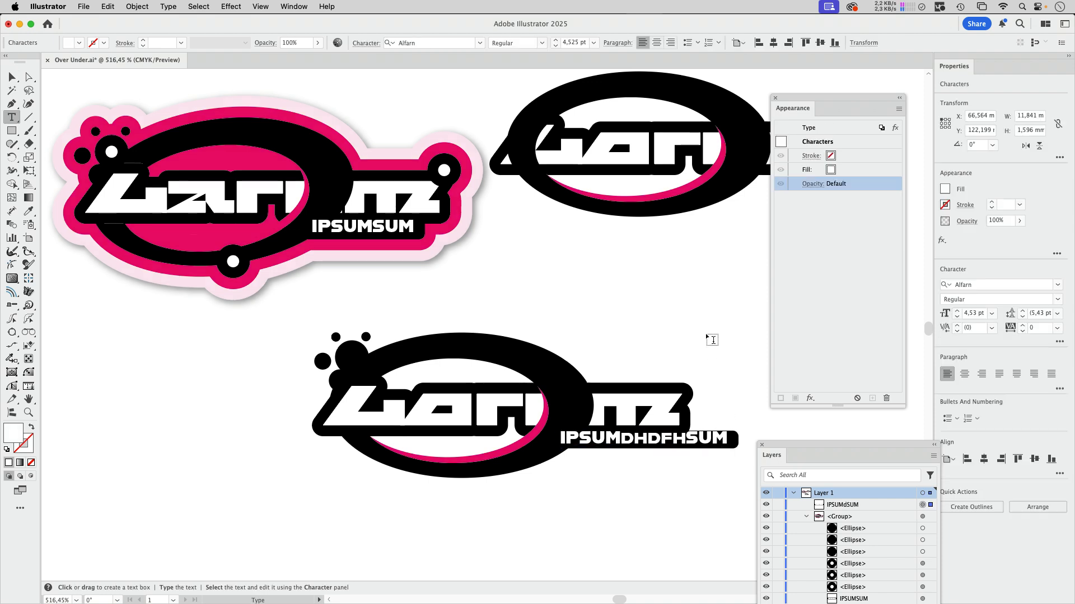
pyautogui.press('BackSpace')
pyautogui.press('BackSpace')
pyautogui.press('BackSpace')
pyautogui.press('BackSpace')
pyautogui.press('BackSpace')
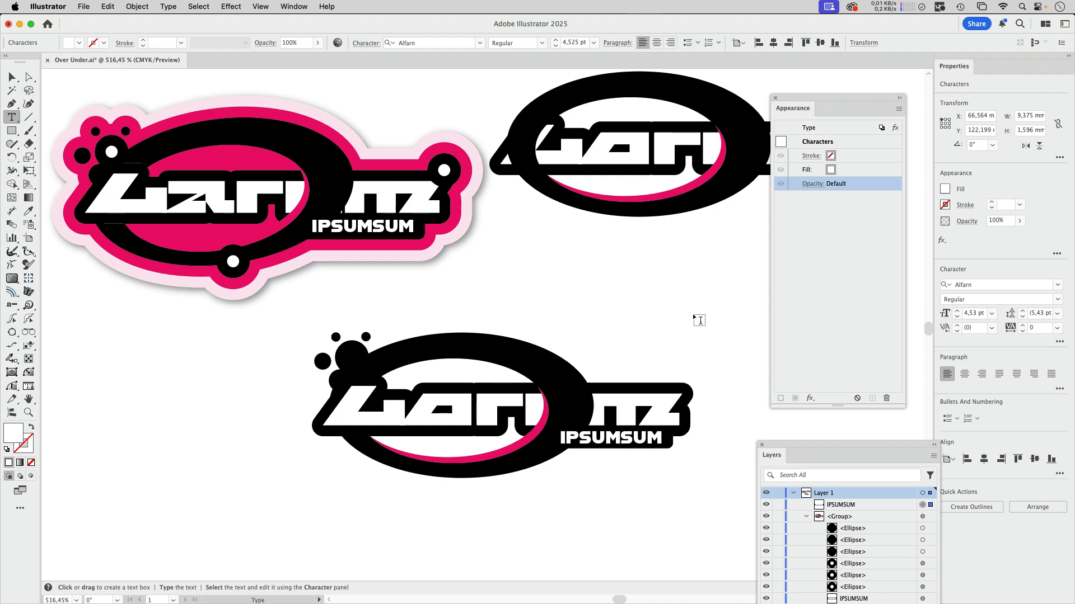
pyautogui.press('Escape')
pyautogui.click(687, 316)
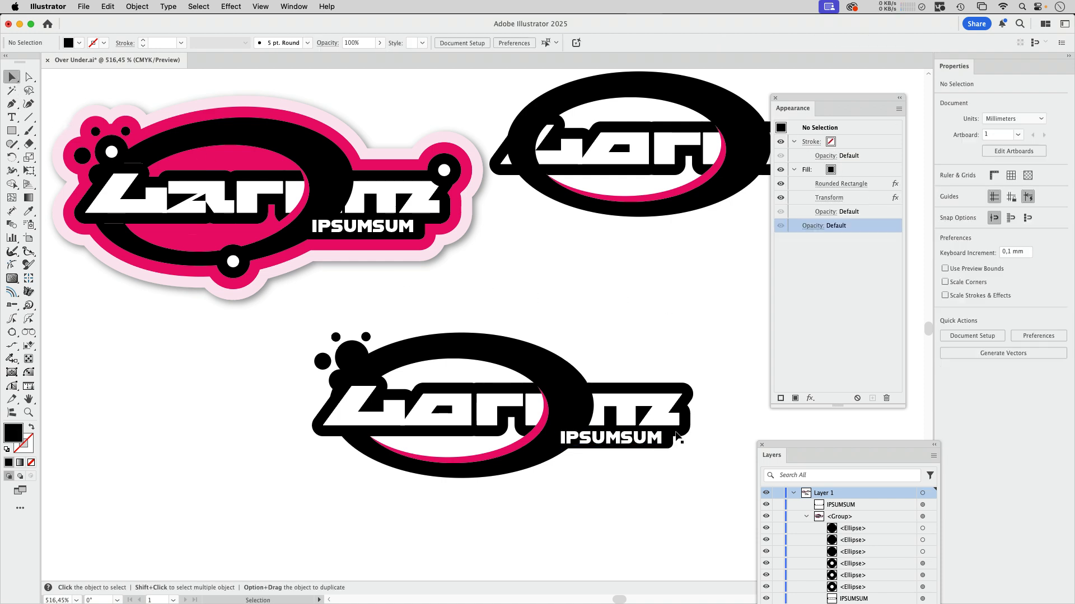
# Step: Group the intertwined logo, the black circles and the IPSUMSUM label together
pyautogui.click(610, 444)
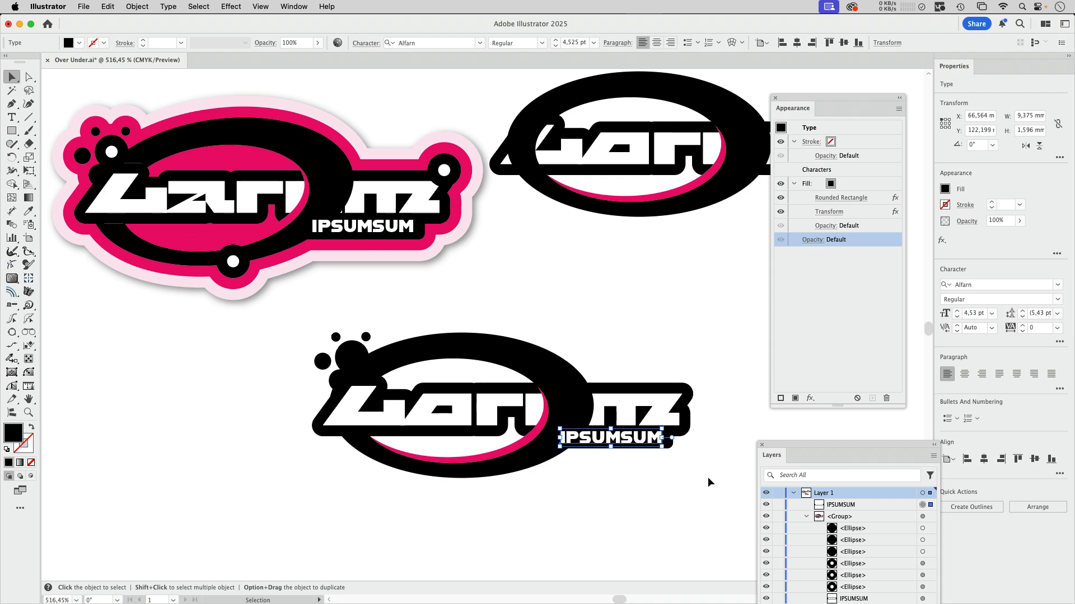
pyautogui.scroll(-2, 693, 398)
pyautogui.hscroll(3, 693, 398)
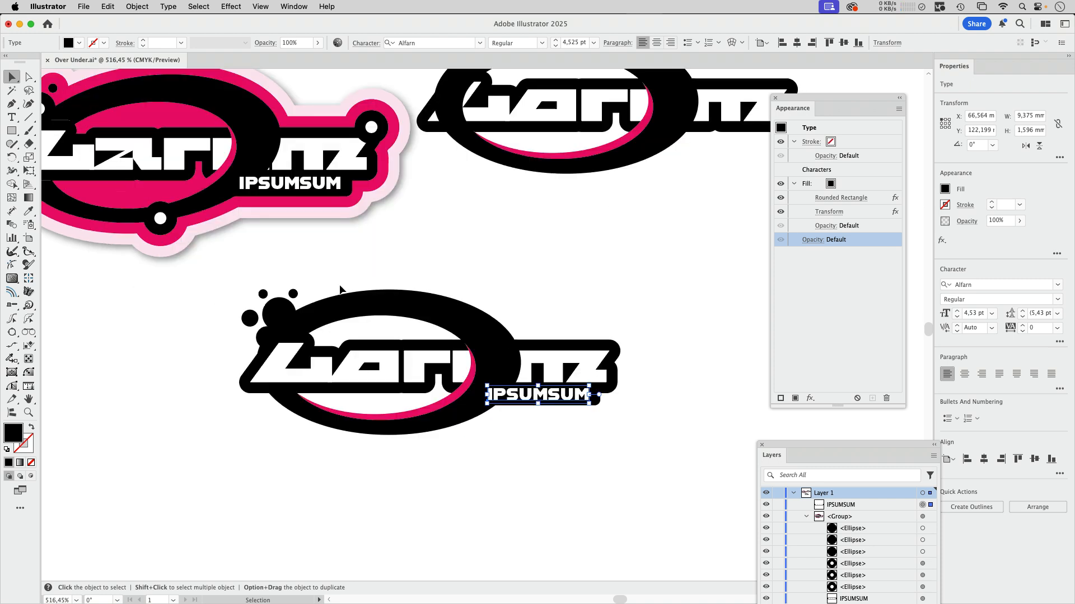
pyautogui.scroll(2, 420, 499)
pyautogui.hscroll(-5, 420, 498)
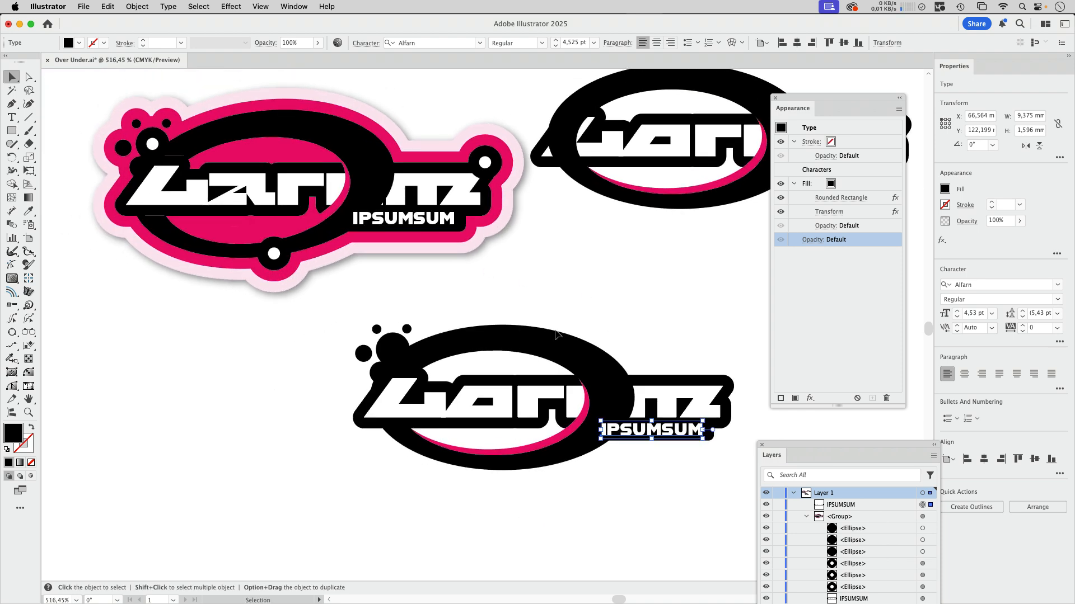
pyautogui.moveTo(353, 313); pyautogui.dragTo(707, 511)
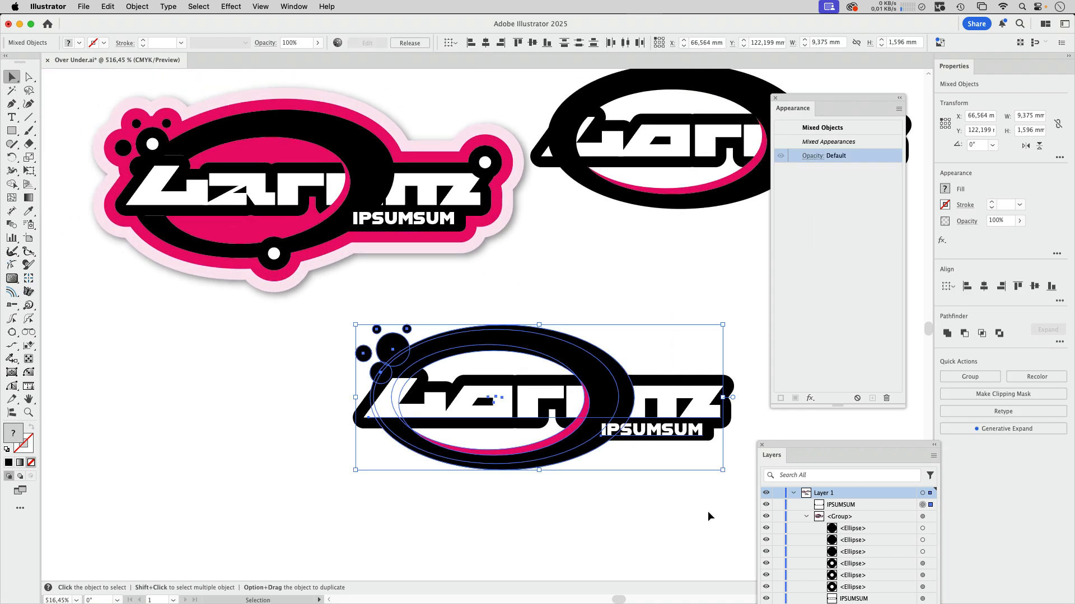
pyautogui.press('super+g')
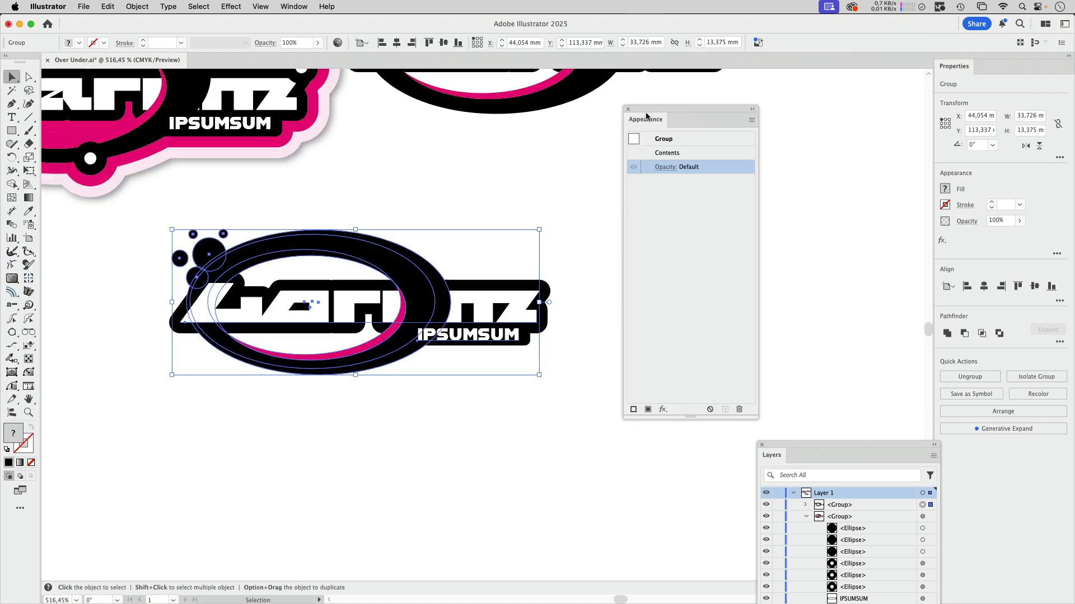
# Step: Add a new fill to the logo group, place it below the contents and color it magenta
pyautogui.moveTo(646, 116); pyautogui.dragTo(643, 125)
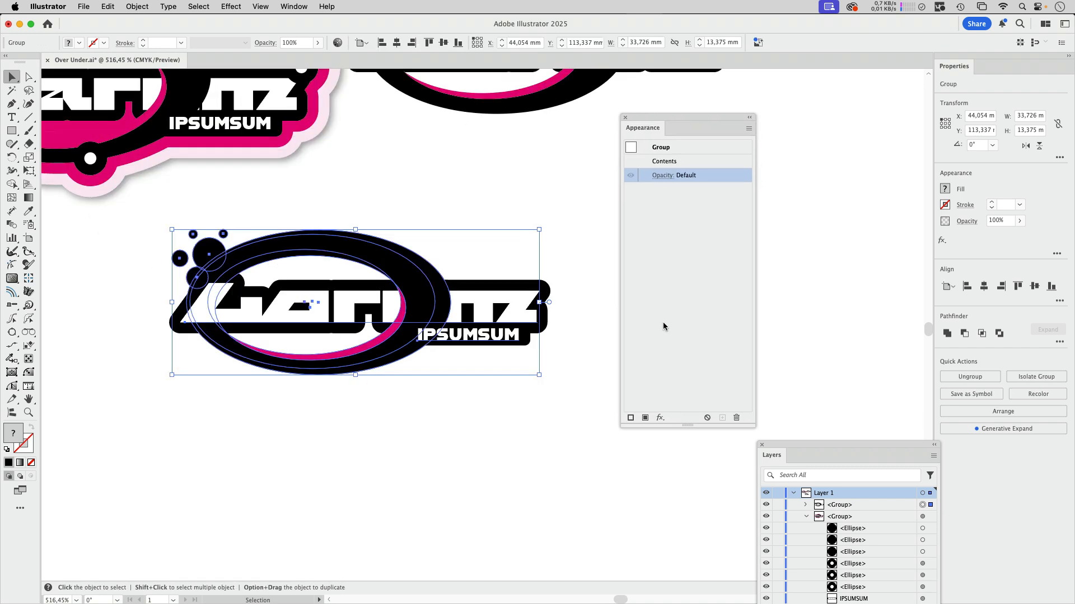
pyautogui.click(645, 418)
pyautogui.moveTo(703, 190)
pyautogui.mouseDown()
pyautogui.moveTo(708, 240)
pyautogui.moveTo(705, 227)
pyautogui.mouseUp()
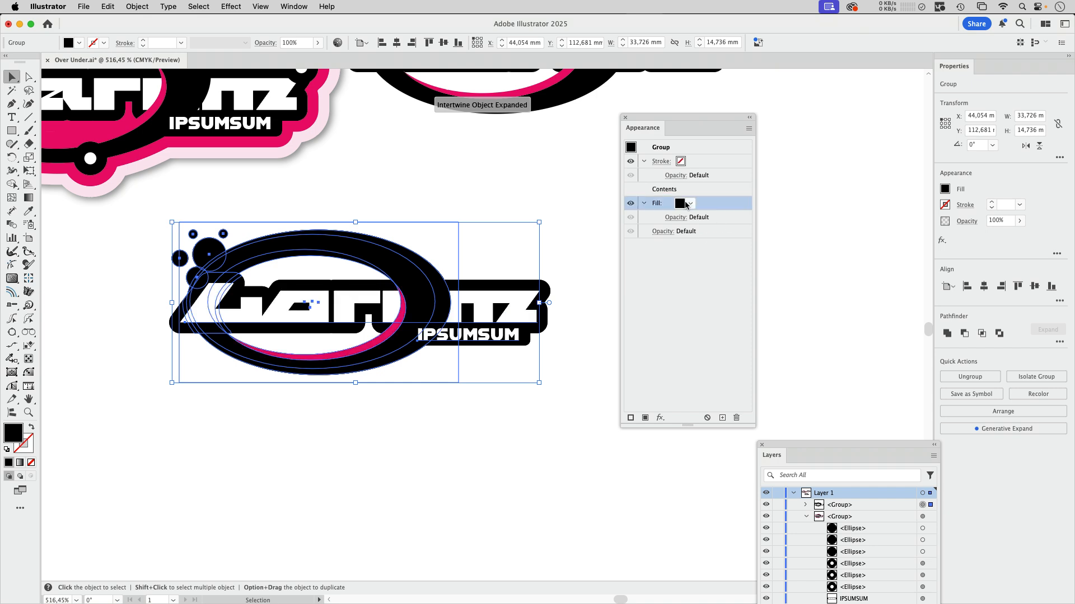
pyautogui.click(688, 205)
pyautogui.click(577, 257)
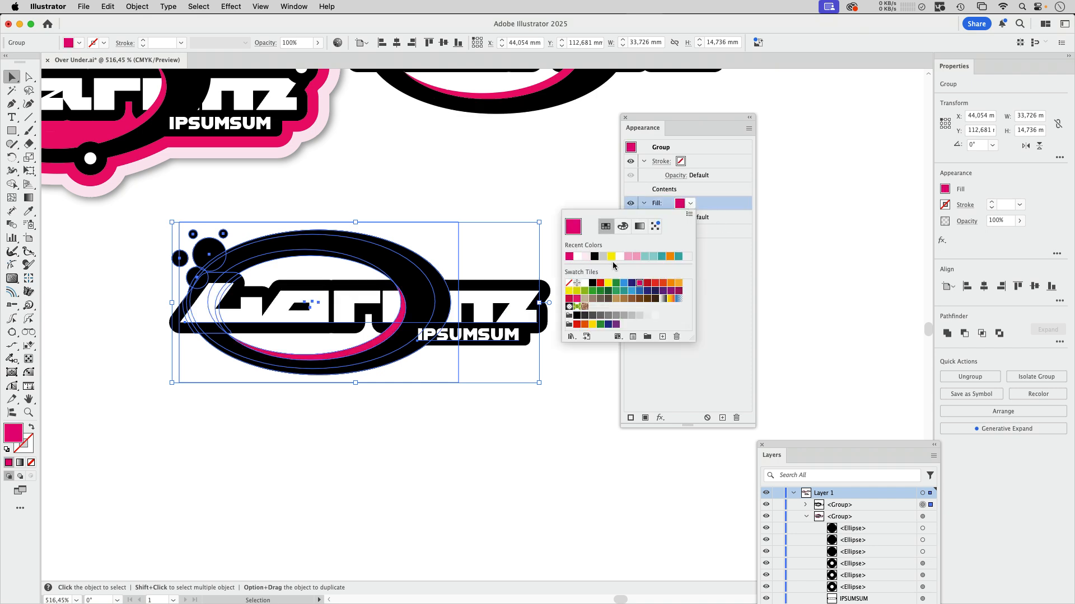
# Step: Apply an Offset Path effect of 1 mm with round joins to the group's magenta fill
pyautogui.click(319, 63)
pyautogui.click(237, 7)
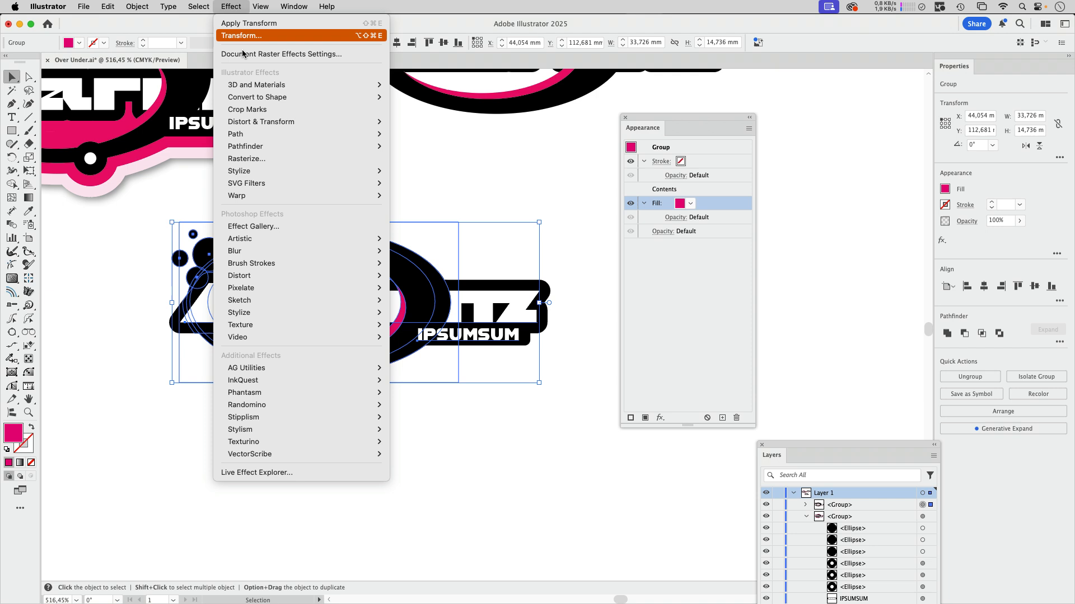
pyautogui.moveTo(260, 139)
pyautogui.click(414, 135)
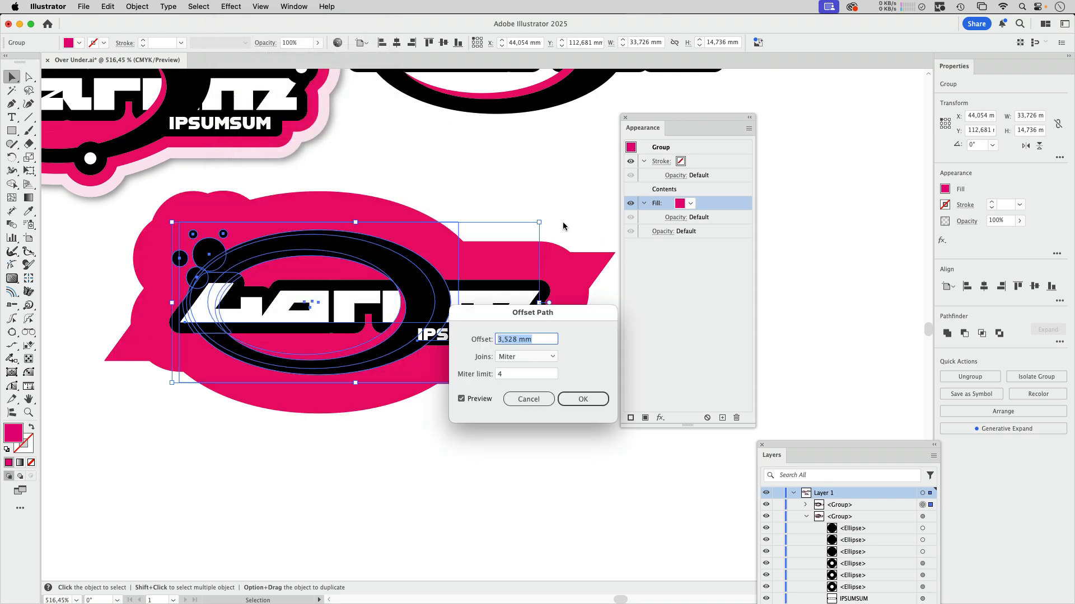
pyautogui.write('1')
pyautogui.click(524, 354)
pyautogui.click(522, 368)
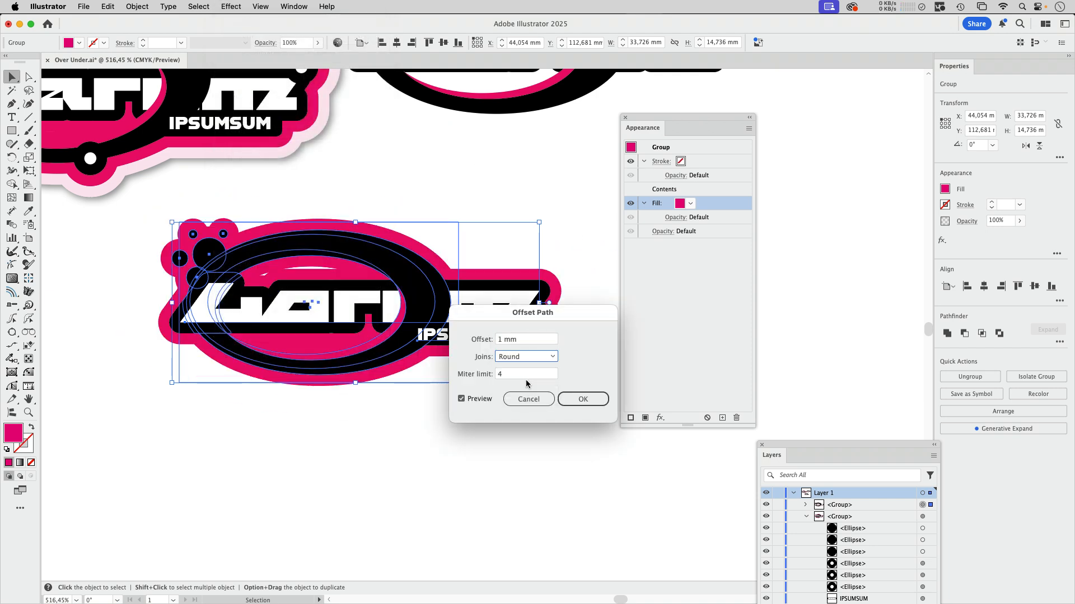
pyautogui.click(583, 399)
pyautogui.click(414, 449)
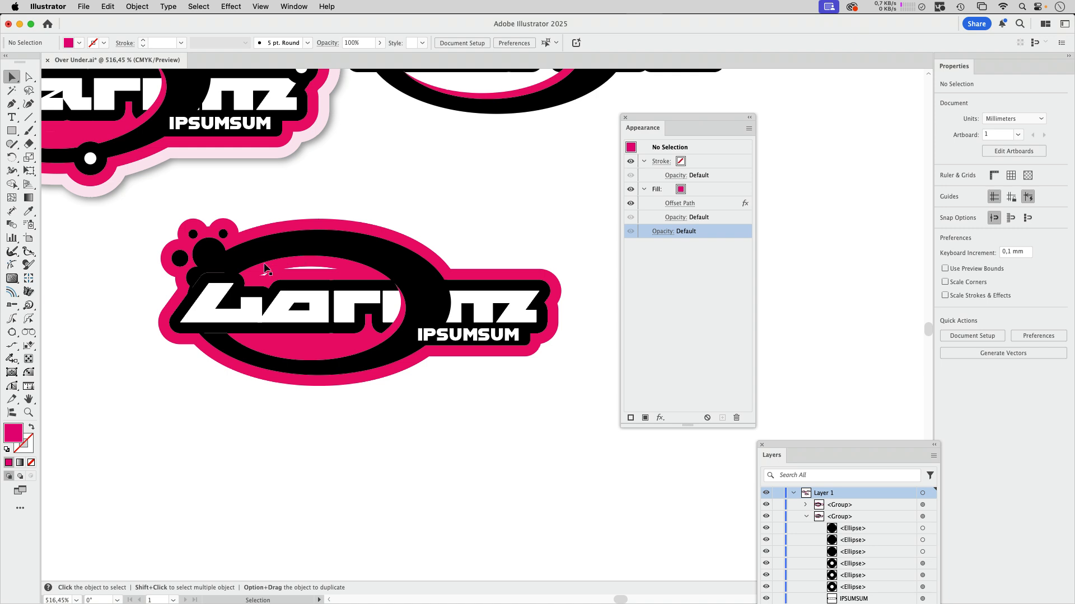
# Step: Try a Pathfinder Divide effect on the logo group's magenta fill and undo it
pyautogui.click(373, 296)
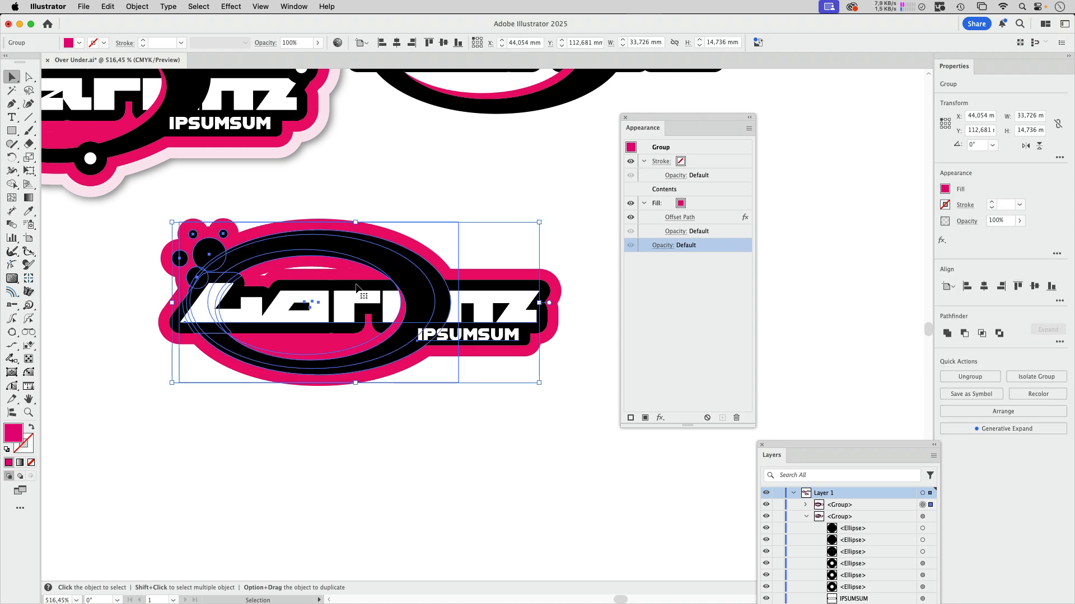
pyautogui.click(704, 222)
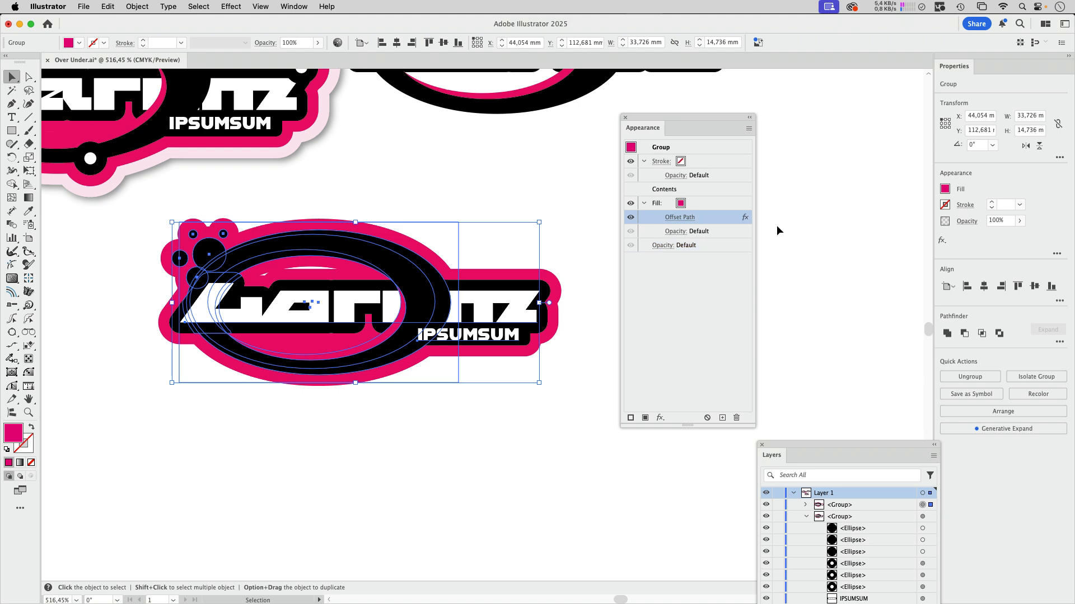
pyautogui.click(232, 6)
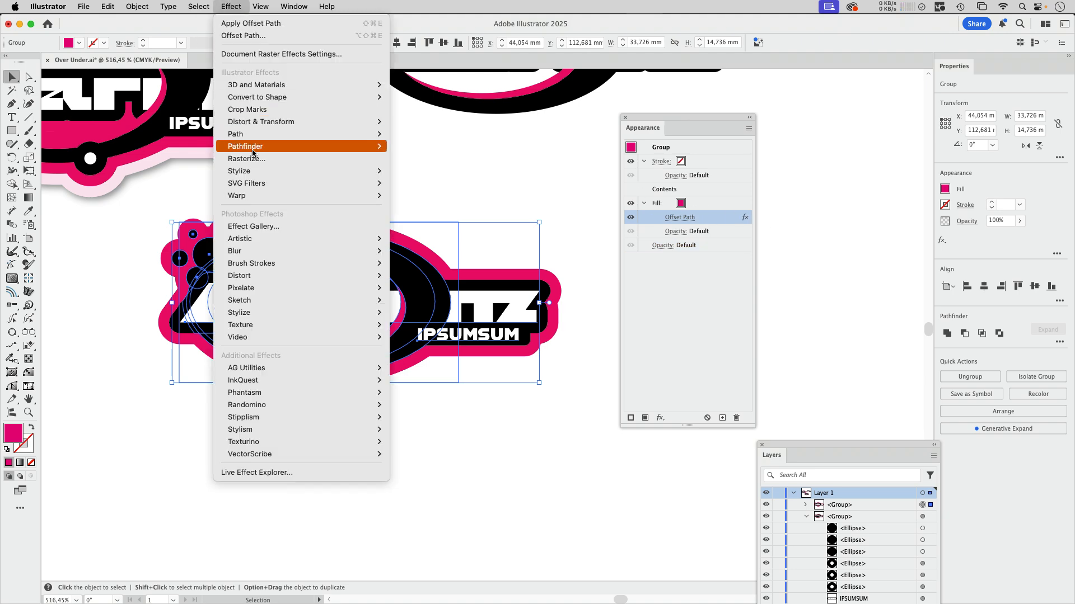
pyautogui.moveTo(255, 148)
pyautogui.click(429, 214)
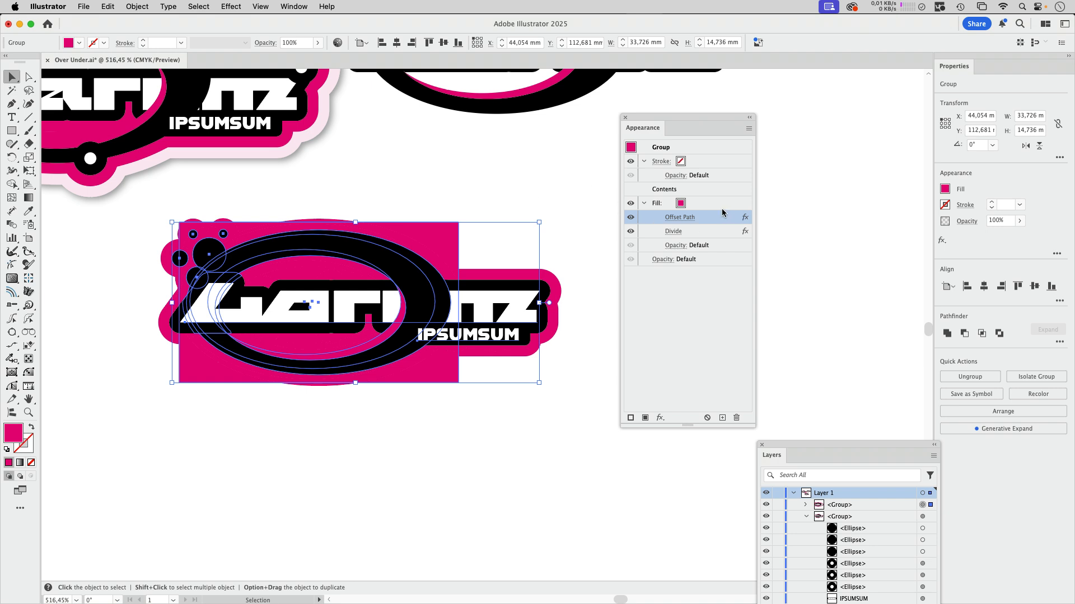
pyautogui.press('super+z')
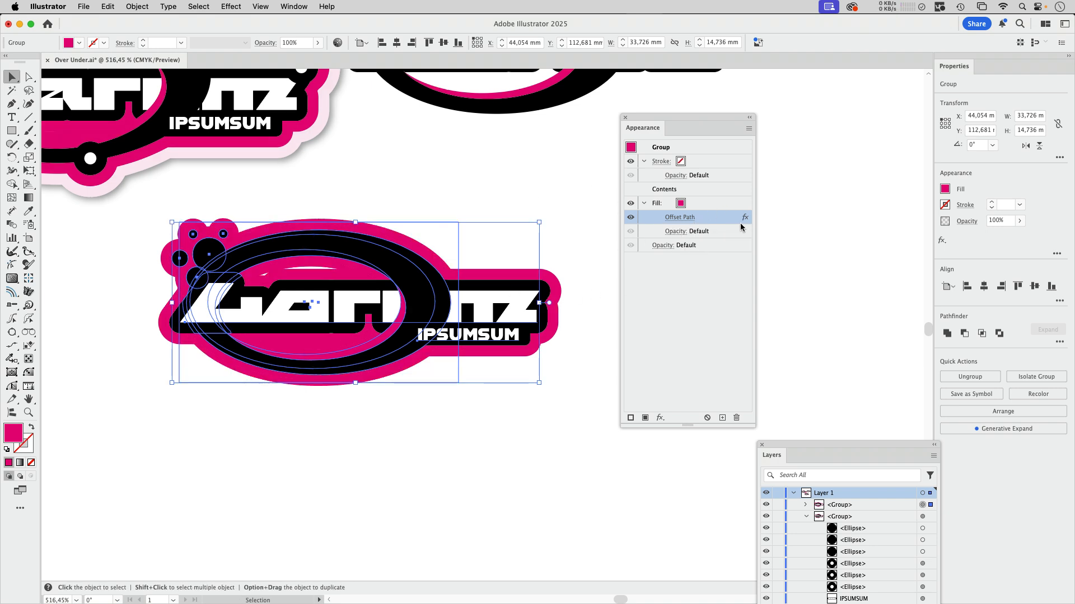
# Step: Add a second magenta fill to the logo group and select it below the offset fill
pyautogui.click(698, 206)
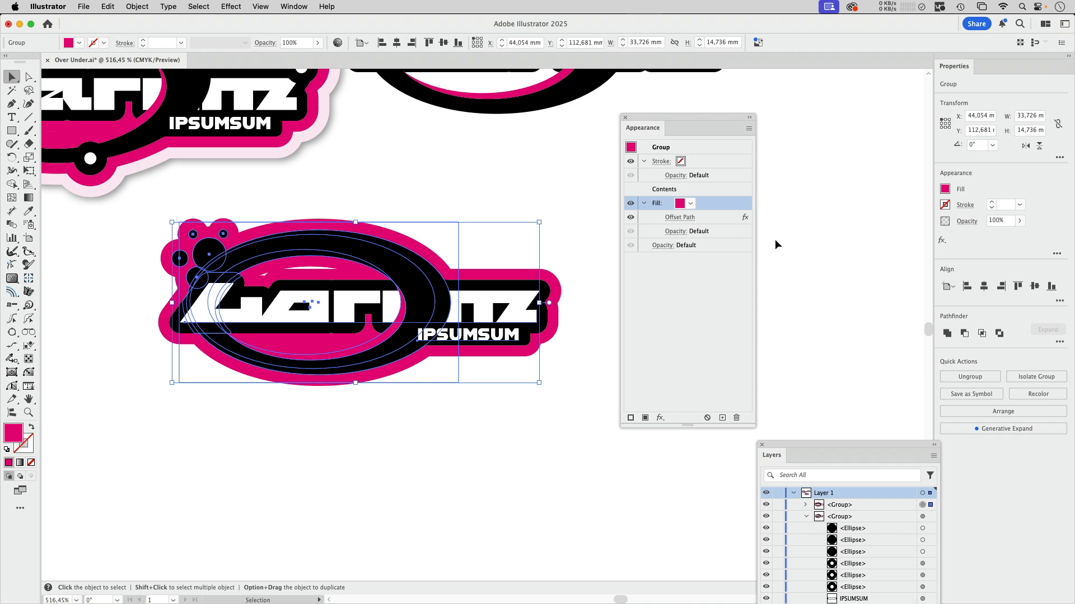
pyautogui.click(645, 418)
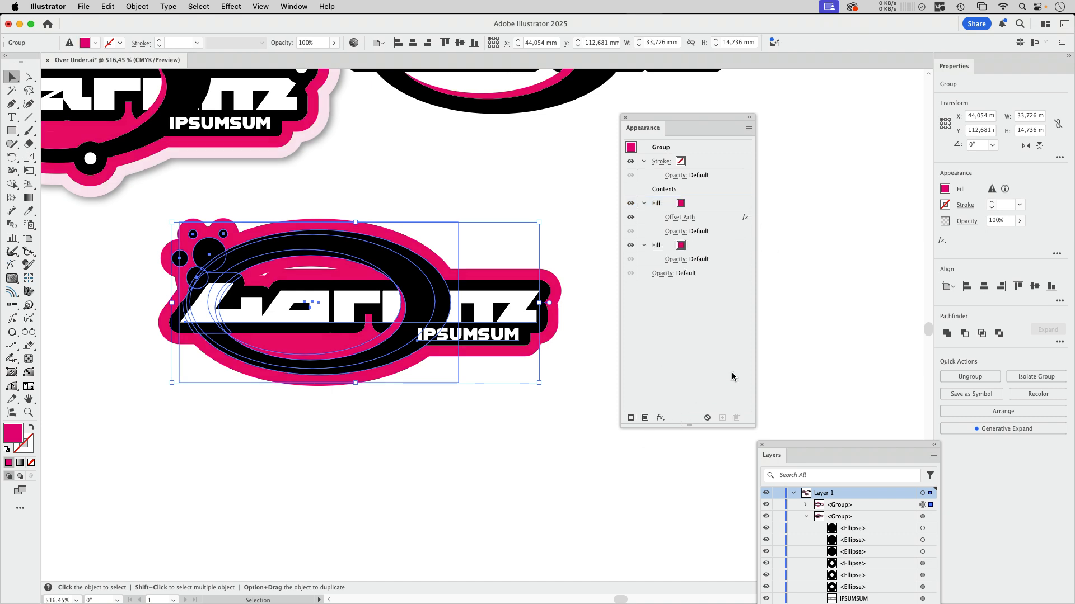
pyautogui.click(658, 249)
pyautogui.click(644, 246)
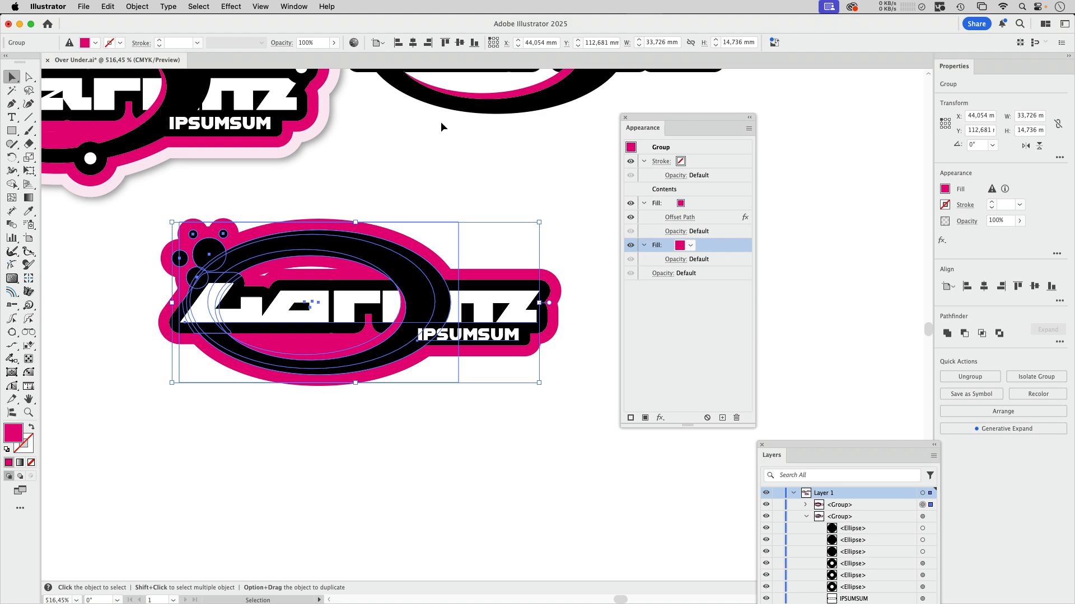
# Step: Apply a Convert to Shape Ellipse effect to the lower fill with relative sizing and -11 mm extra width
pyautogui.click(230, 7)
pyautogui.moveTo(257, 97)
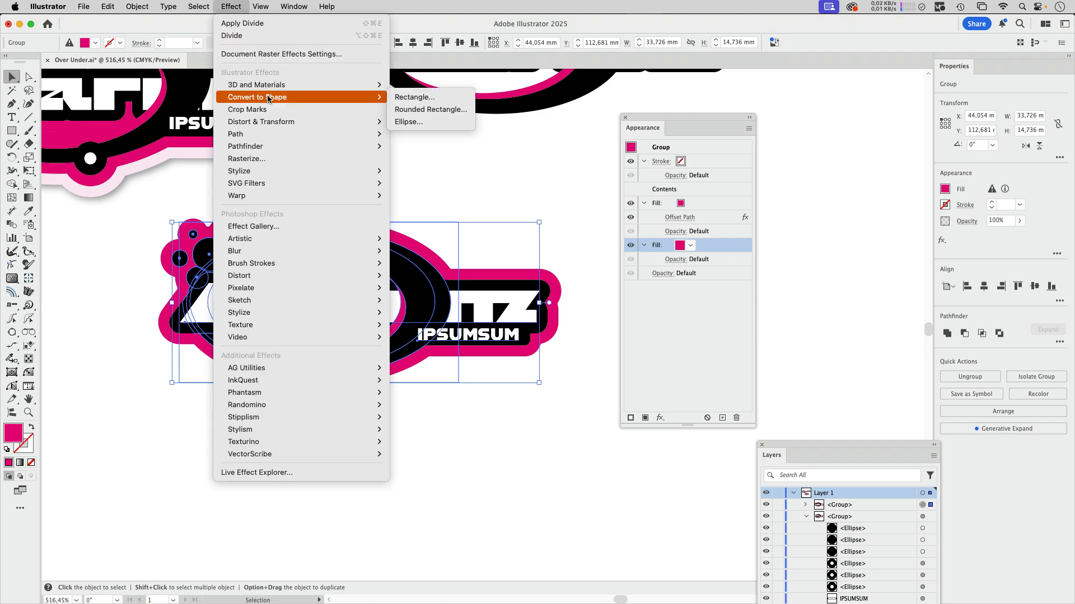
pyautogui.click(408, 122)
pyautogui.click(600, 289)
pyautogui.click(599, 288)
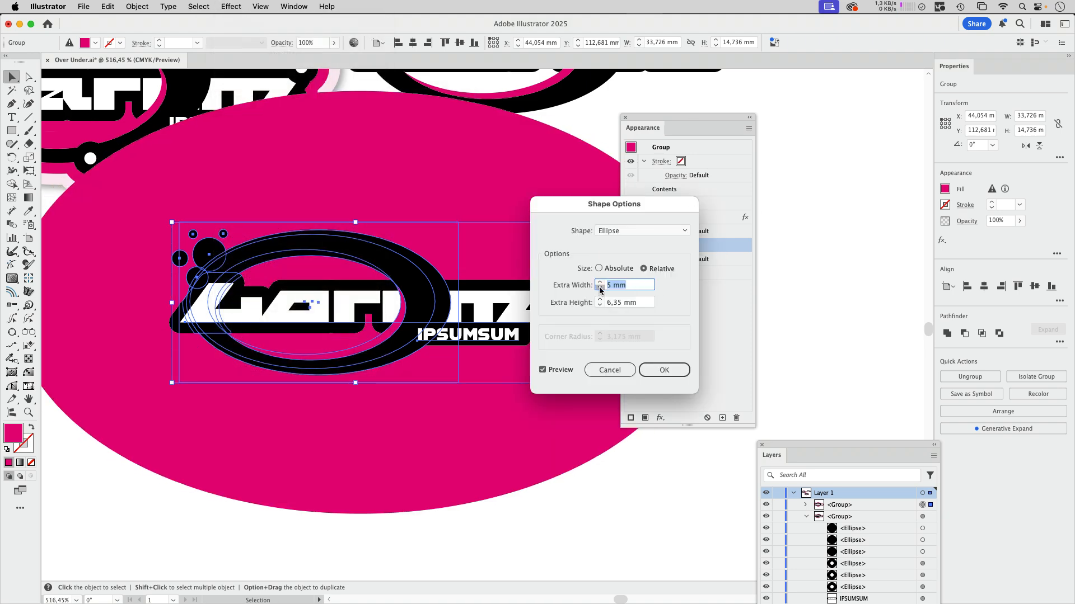
pyautogui.click(599, 288)
pyautogui.click(599, 289)
pyautogui.click(600, 288)
pyautogui.click(600, 288)
pyautogui.click(600, 288)
pyautogui.click(599, 288)
pyautogui.click(600, 288)
pyautogui.click(600, 288)
pyautogui.click(600, 288)
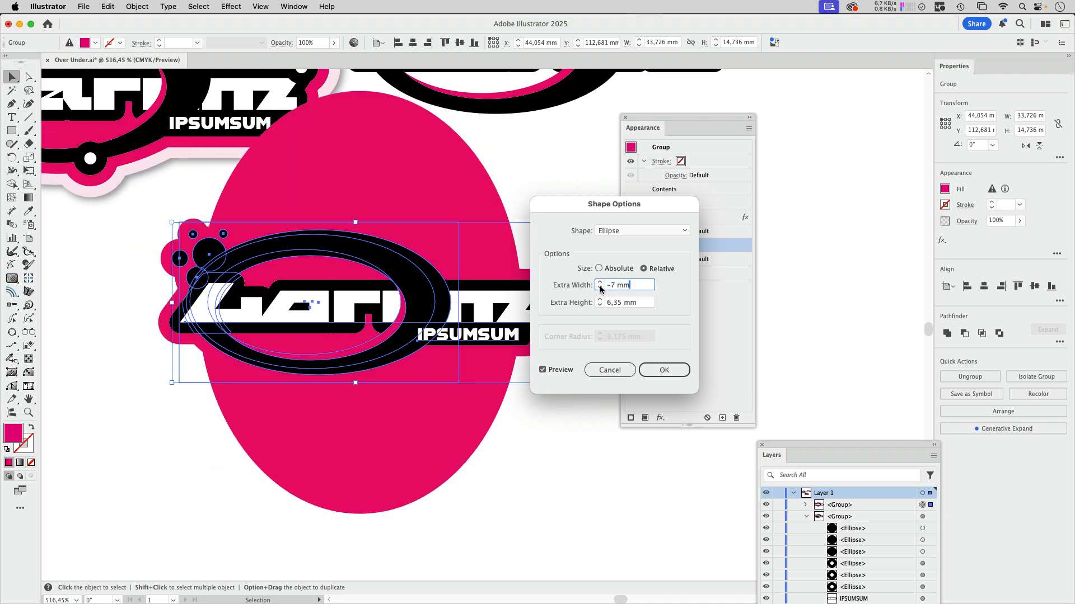
pyautogui.click(600, 287)
pyautogui.click(600, 288)
pyautogui.click(600, 288)
pyautogui.click(600, 288)
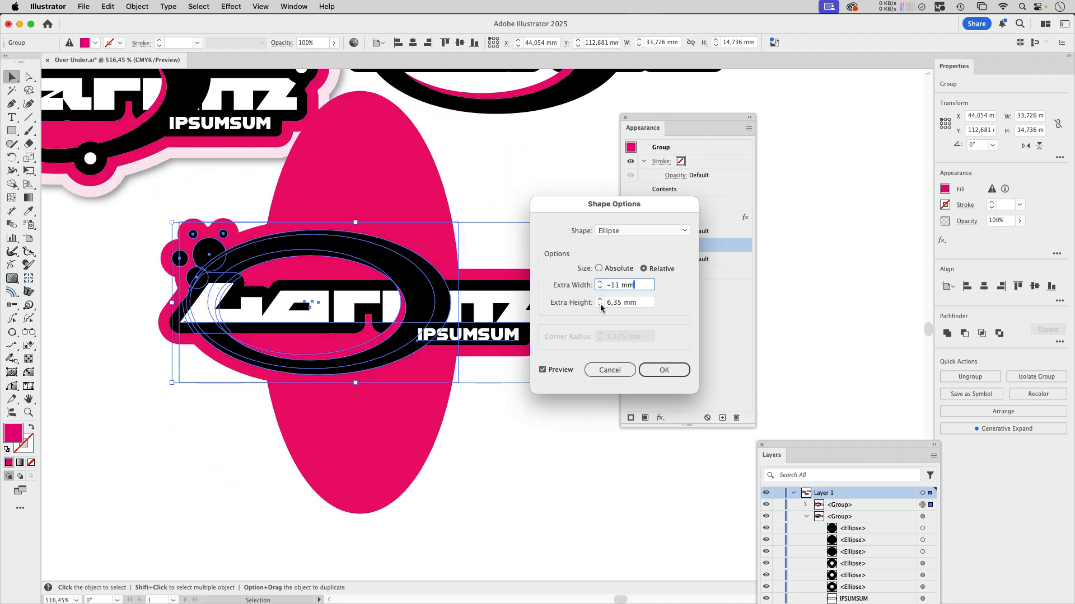
# Step: Set the ellipse effect's extra height to -4 mm and extra width to -10 mm, and apply it
pyautogui.click(600, 305)
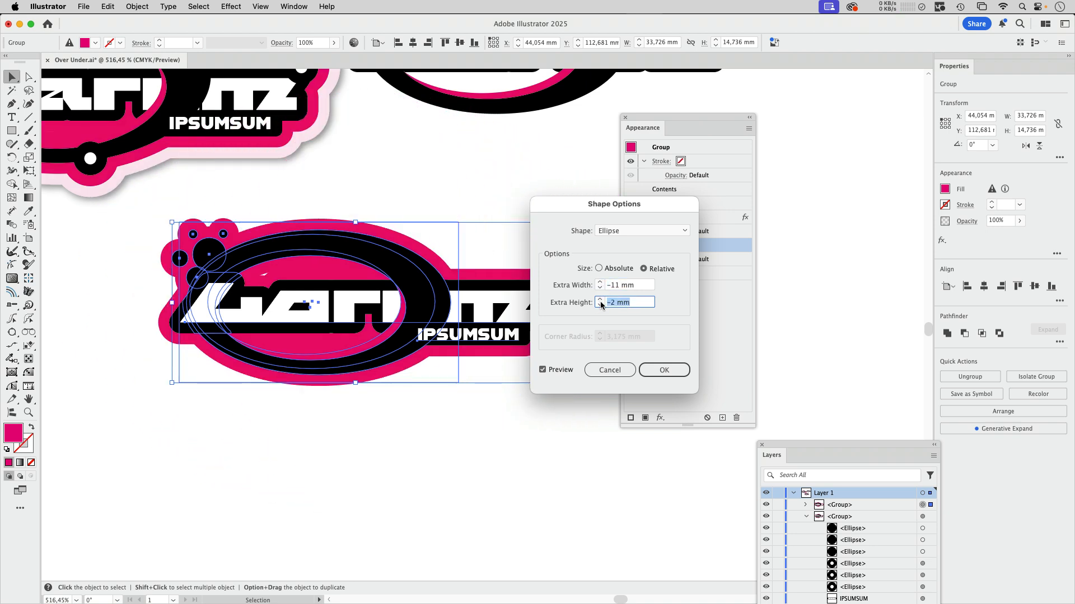
pyautogui.click(600, 300)
pyautogui.click(600, 301)
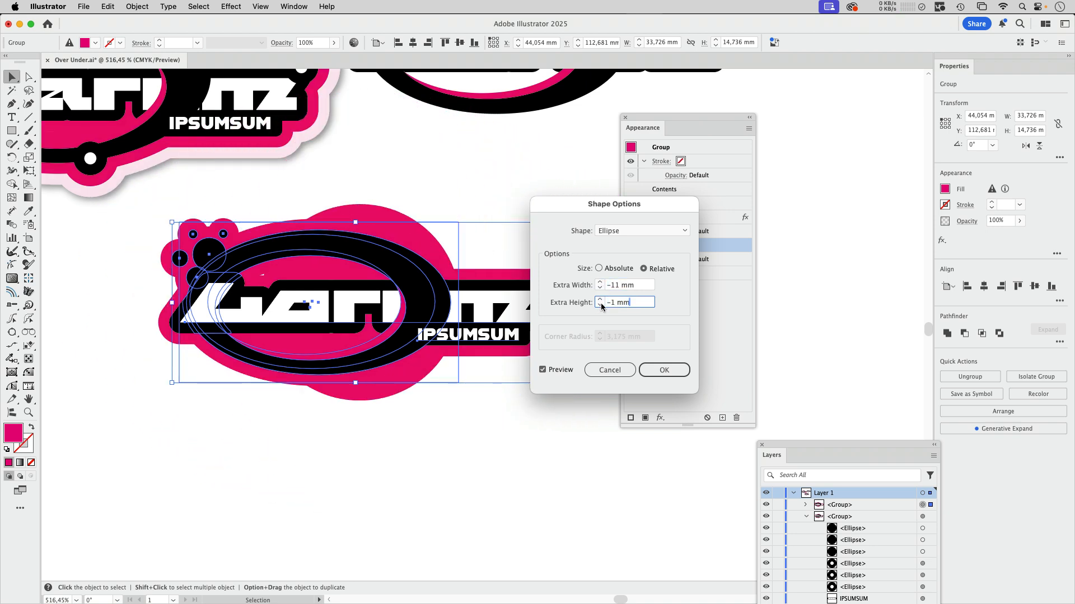
pyautogui.click(600, 306)
pyautogui.click(600, 306)
pyautogui.click(600, 306)
pyautogui.click(600, 282)
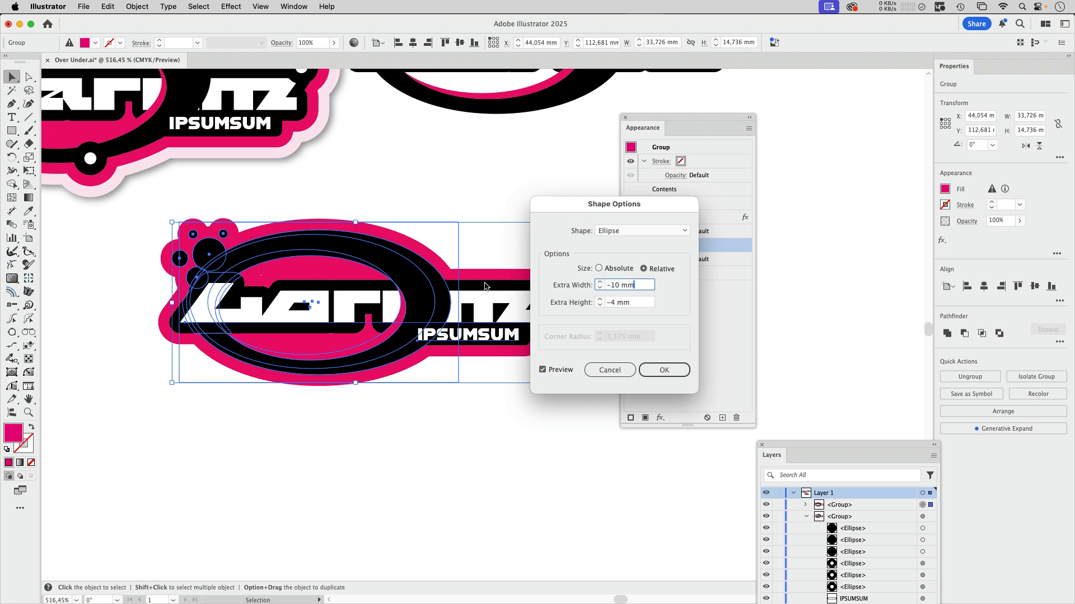
pyautogui.click(664, 369)
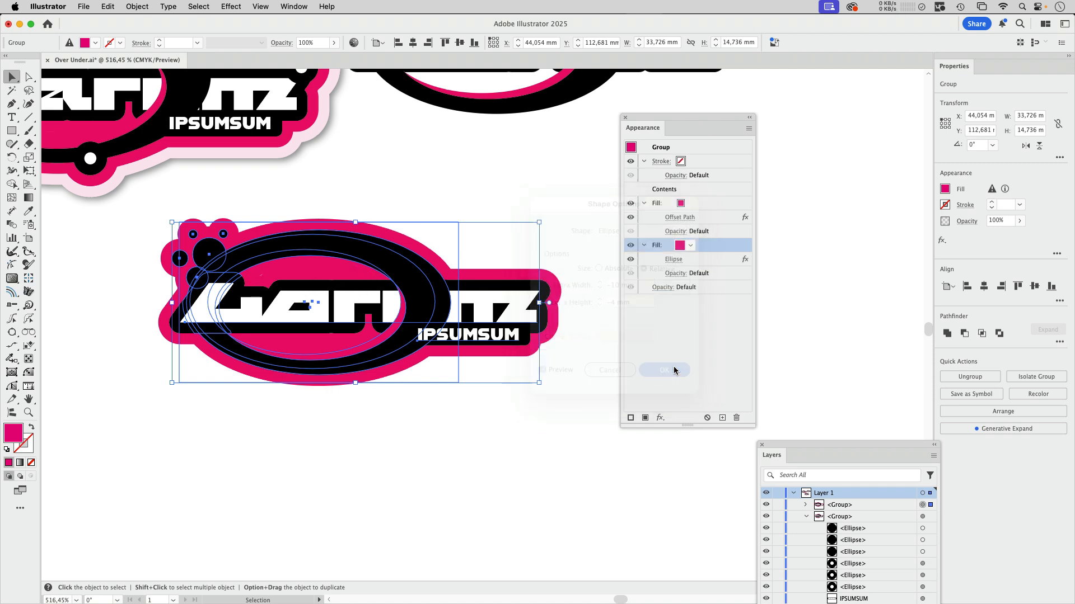
# Step: Move the ellipse fill above the group's contents and set its extra width to -11 mm
pyautogui.moveTo(694, 247); pyautogui.dragTo(710, 188)
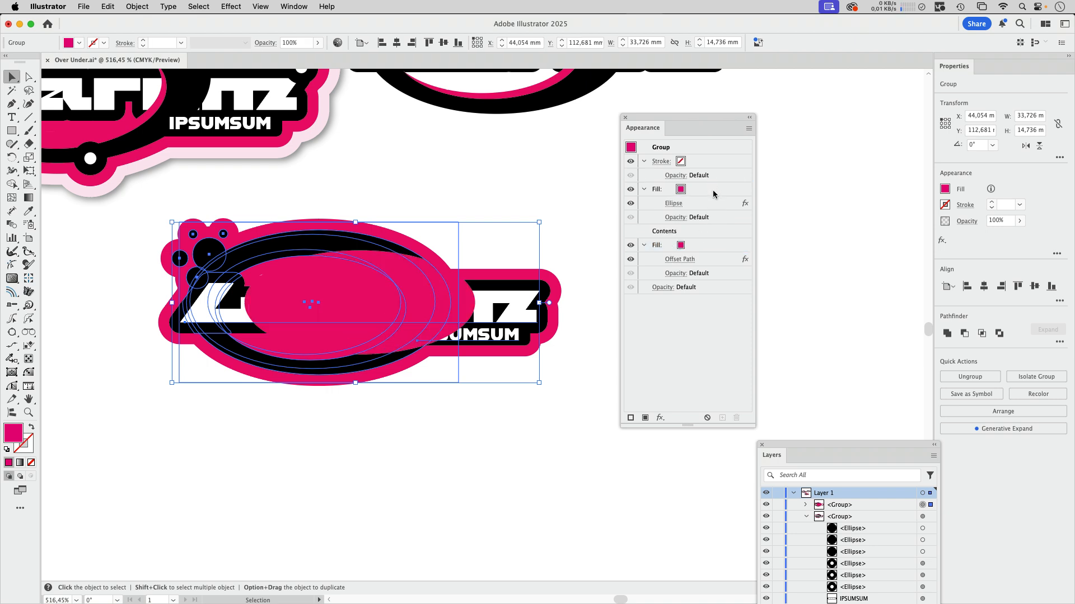
pyautogui.doubleClick(714, 203)
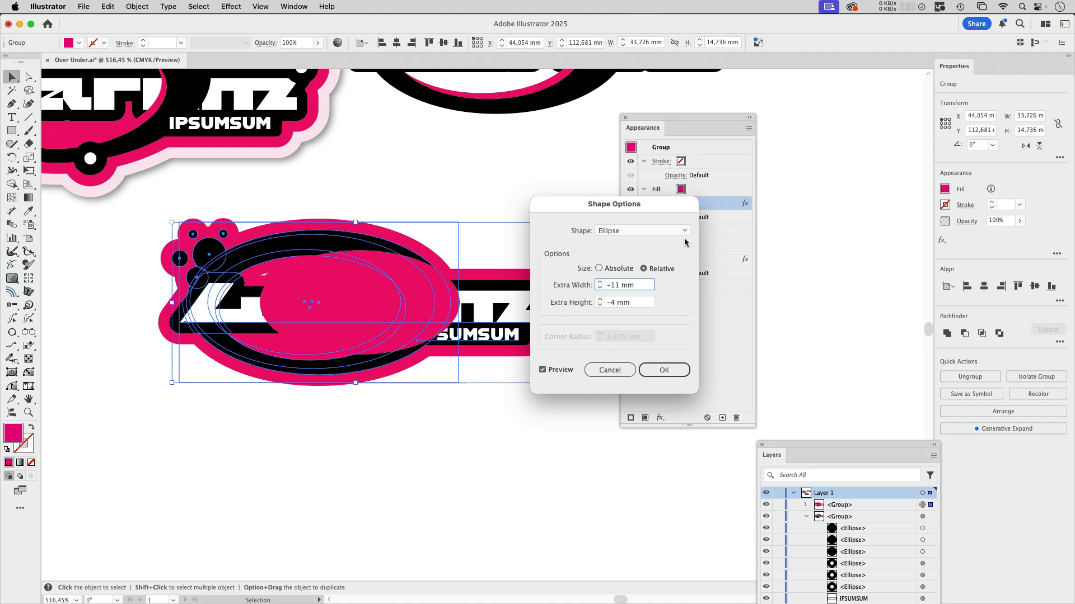
pyautogui.click(664, 370)
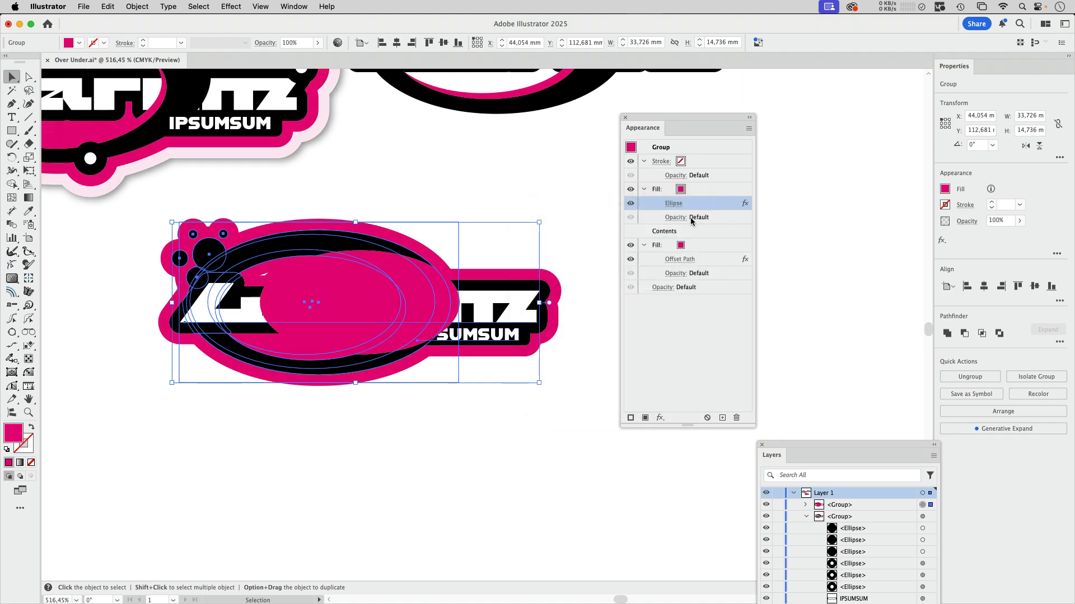
# Step: Shift the ellipse fill about -4.23 mm horizontally with a Transform effect and move the fill back below the offset fill
pyautogui.click(231, 6)
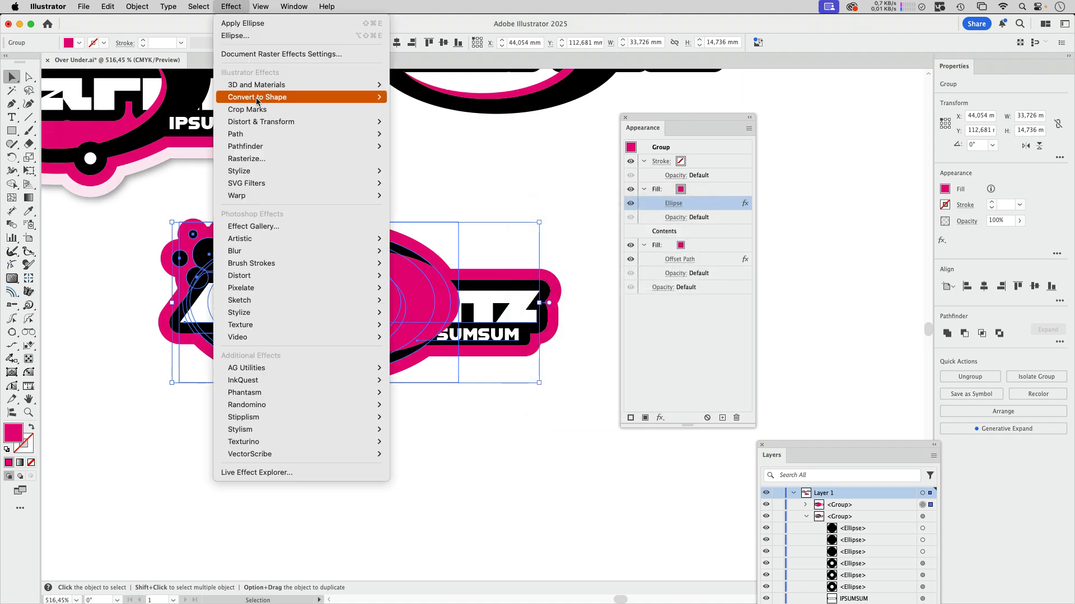
pyautogui.moveTo(260, 124)
pyautogui.click(428, 158)
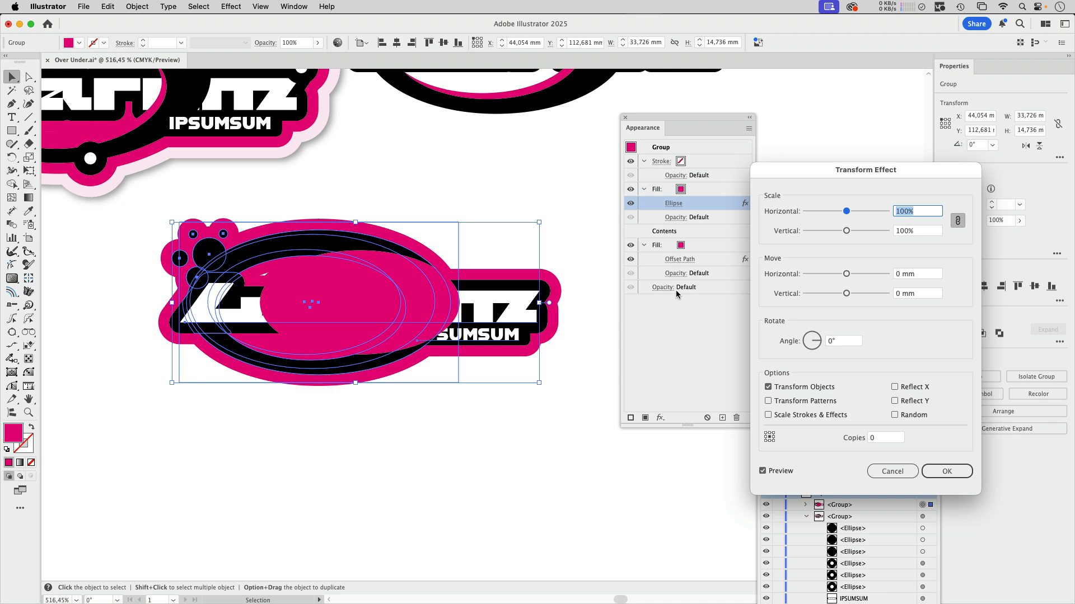
pyautogui.moveTo(847, 274); pyautogui.dragTo(842, 274)
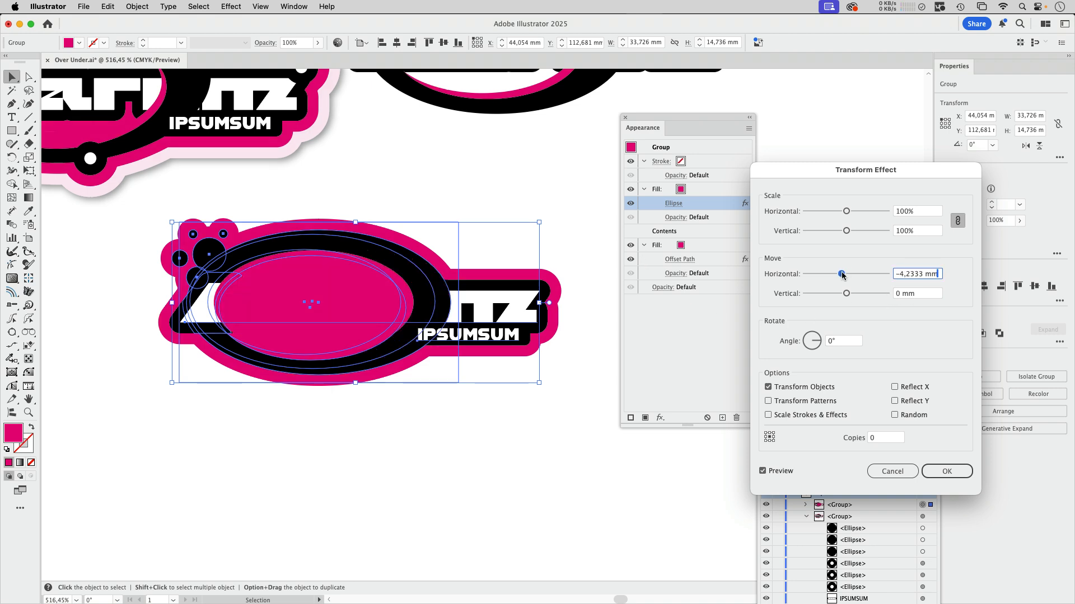
pyautogui.click(947, 471)
pyautogui.moveTo(714, 196); pyautogui.dragTo(706, 299)
# Step: Duplicate the group's Offset Path fill, place the copy below all other fills and color it light pink
pyautogui.click(705, 203)
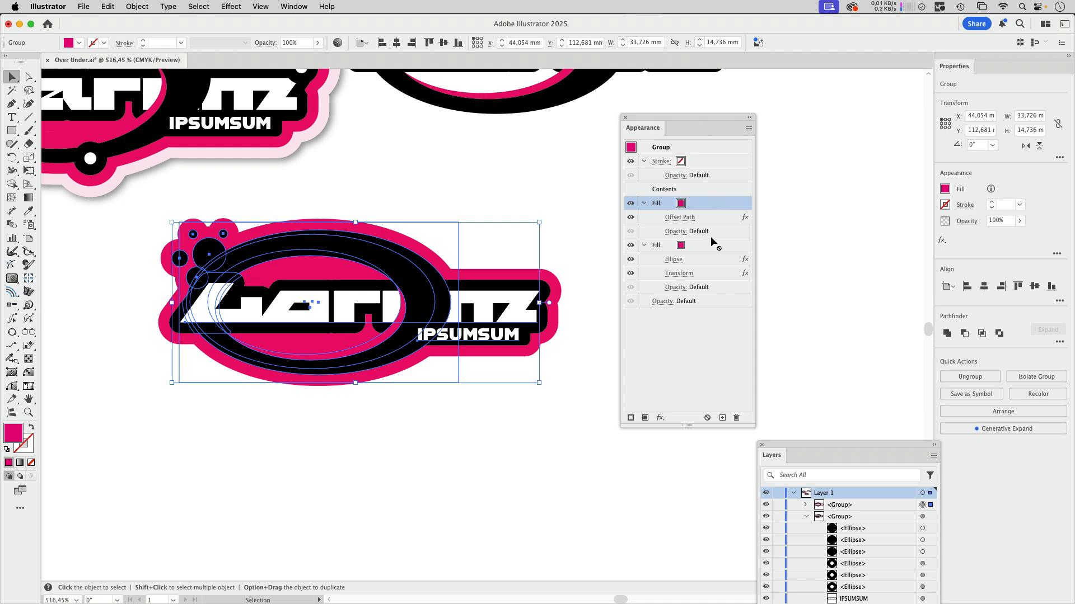
pyautogui.click(723, 418)
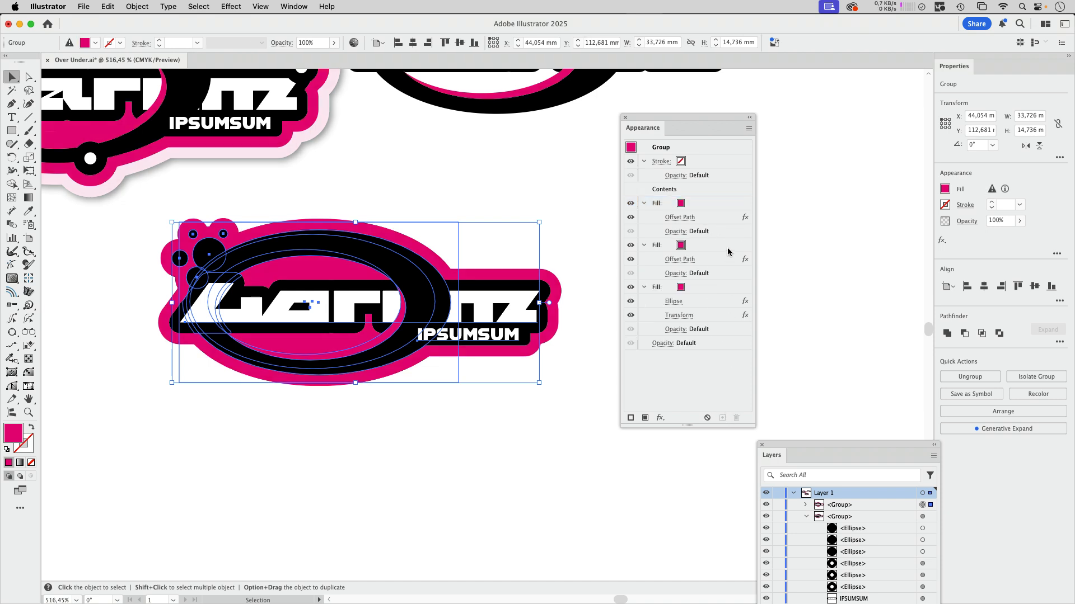
pyautogui.moveTo(727, 252); pyautogui.dragTo(712, 338)
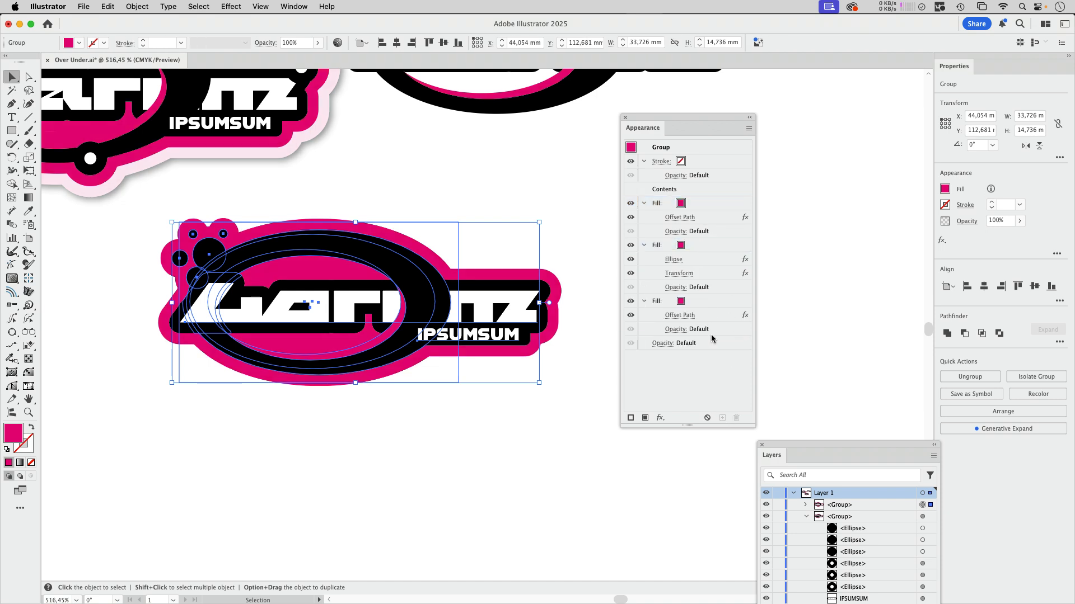
pyautogui.click(680, 302)
pyautogui.click(586, 355)
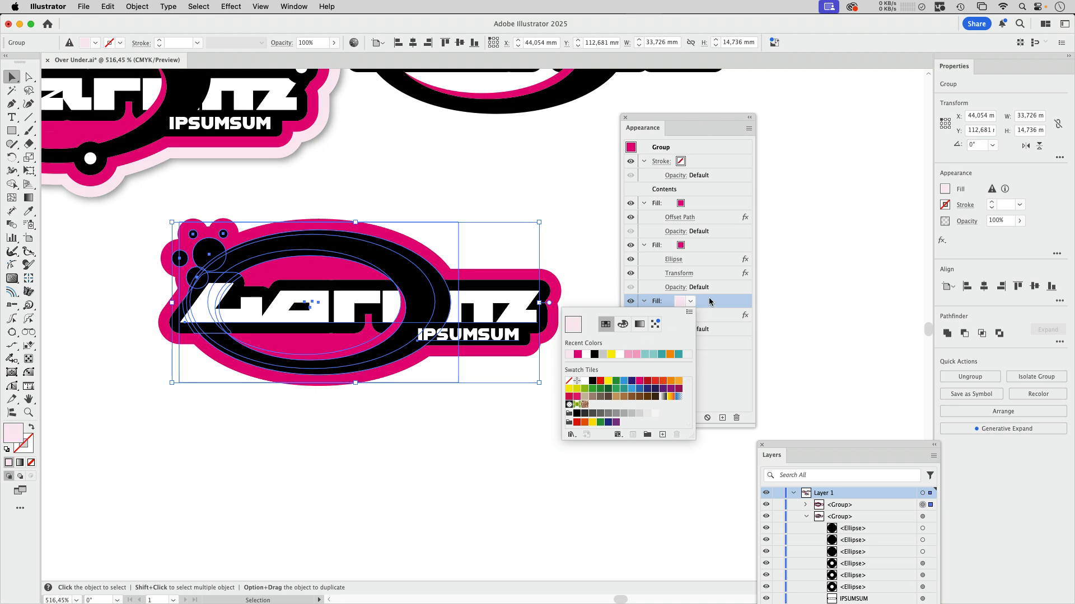
# Step: Set the light pink fill's path offset to 2 mm, keeping round joins
pyautogui.click(679, 315)
pyautogui.press('Up')
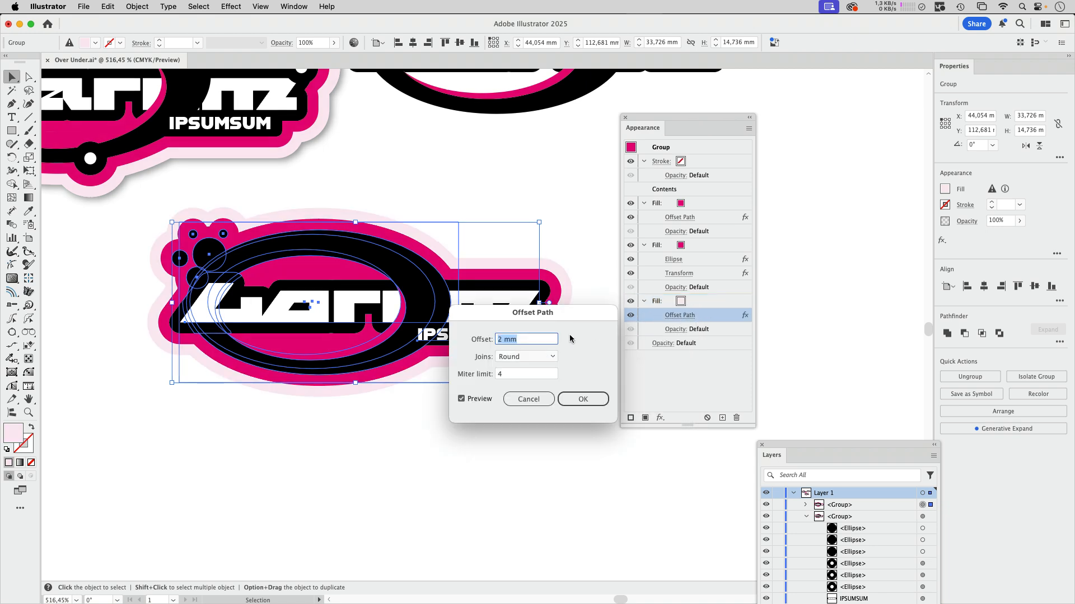
pyautogui.click(582, 399)
# Step: Apply a Multiply drop shadow to the whole logo group with 40% opacity and 0.3 mm offsets and blur, and deselect it
pyautogui.moveTo(725, 154); pyautogui.dragTo(783, 139)
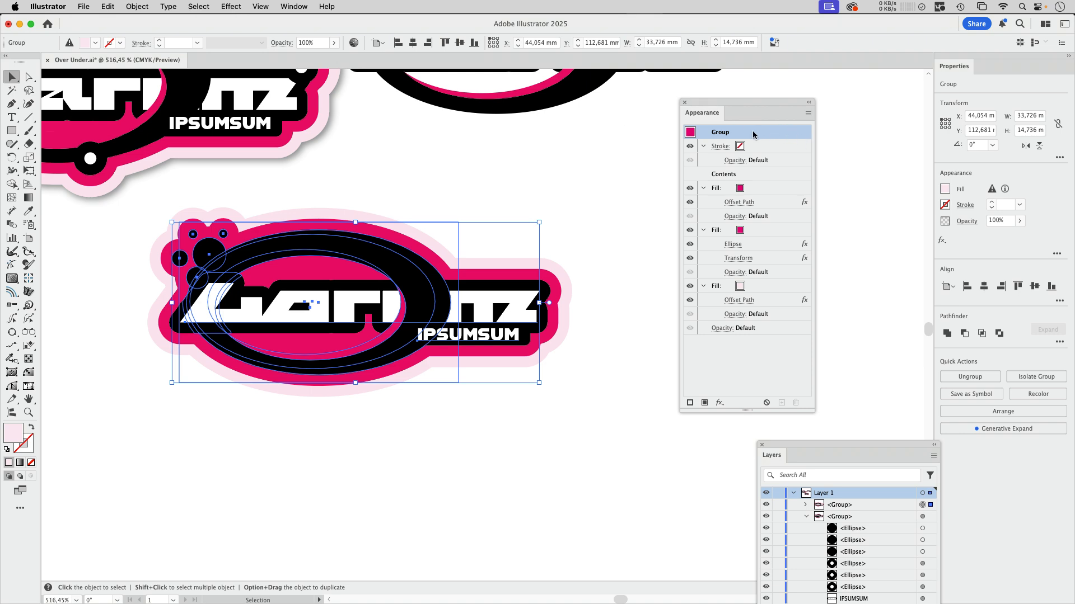
pyautogui.click(238, 7)
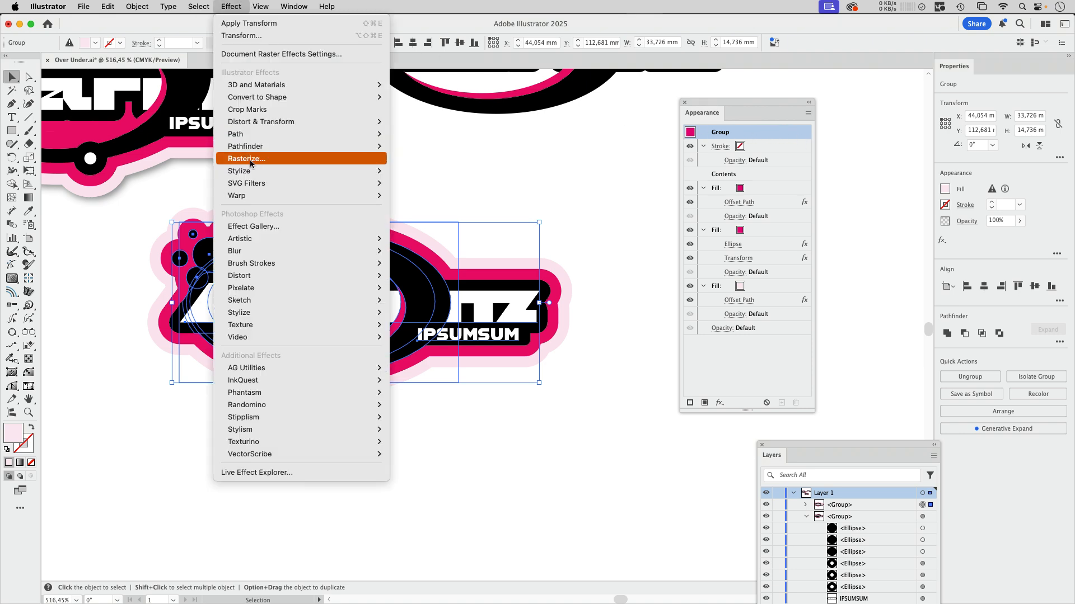
pyautogui.click(417, 171)
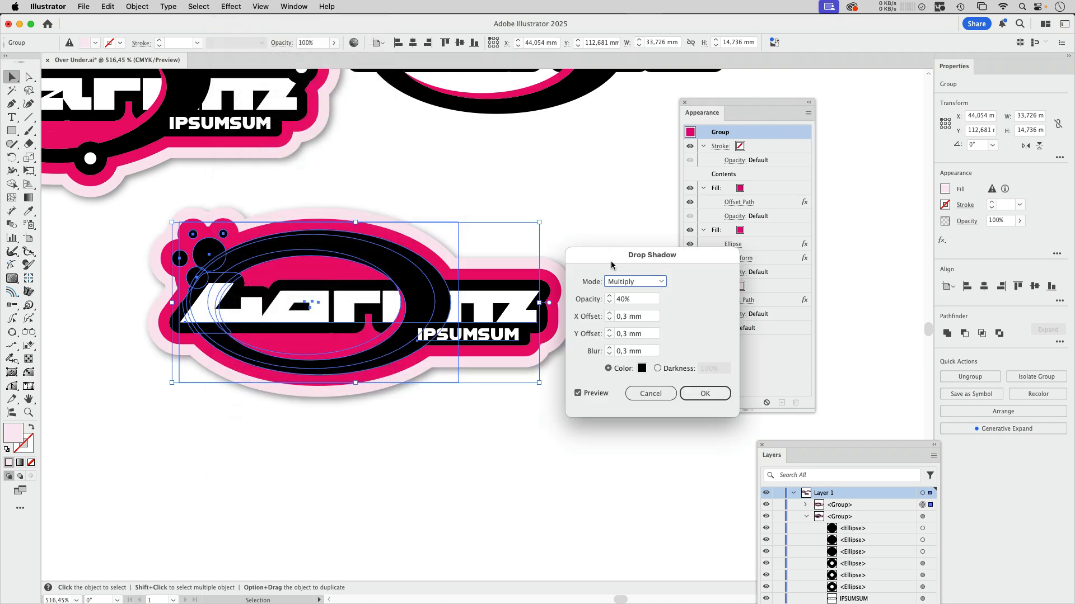
pyautogui.click(705, 394)
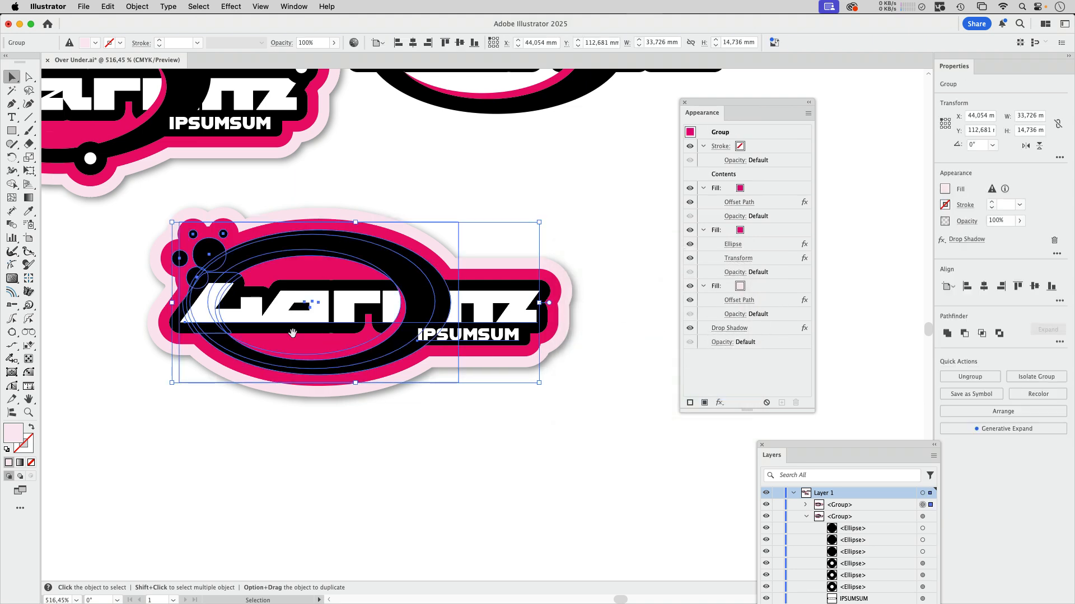
pyautogui.moveTo(292, 332); pyautogui.dragTo(450, 354)
pyautogui.moveTo(714, 102); pyautogui.dragTo(803, 109)
pyautogui.click(603, 214)
pyautogui.scroll(5, 602, 213)
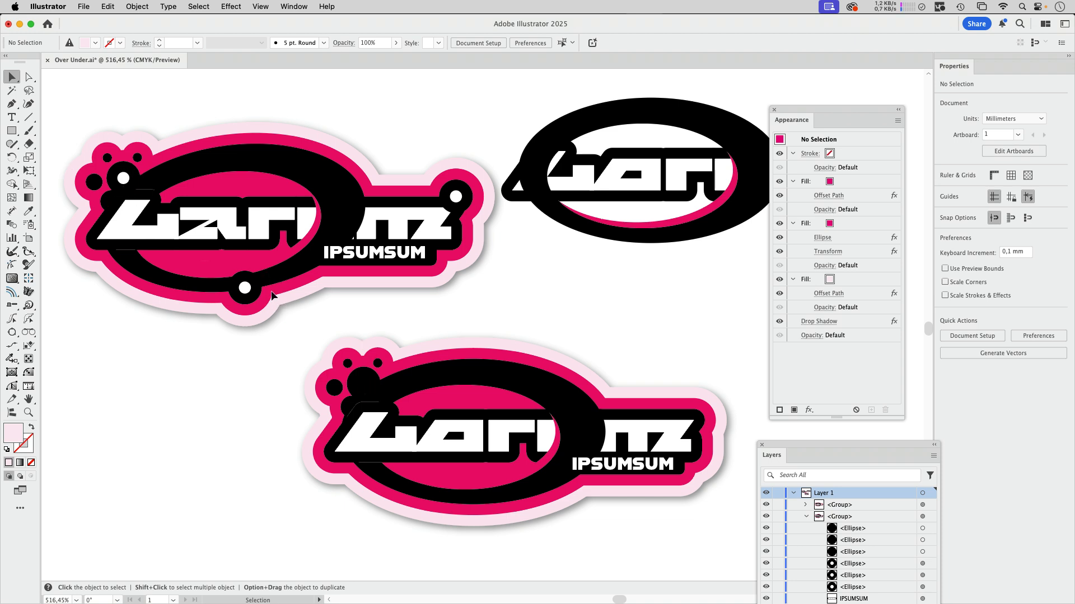
# Step: Directly select the large black circle in the new logo and add a white fill above its black fill
pyautogui.click(28, 77)
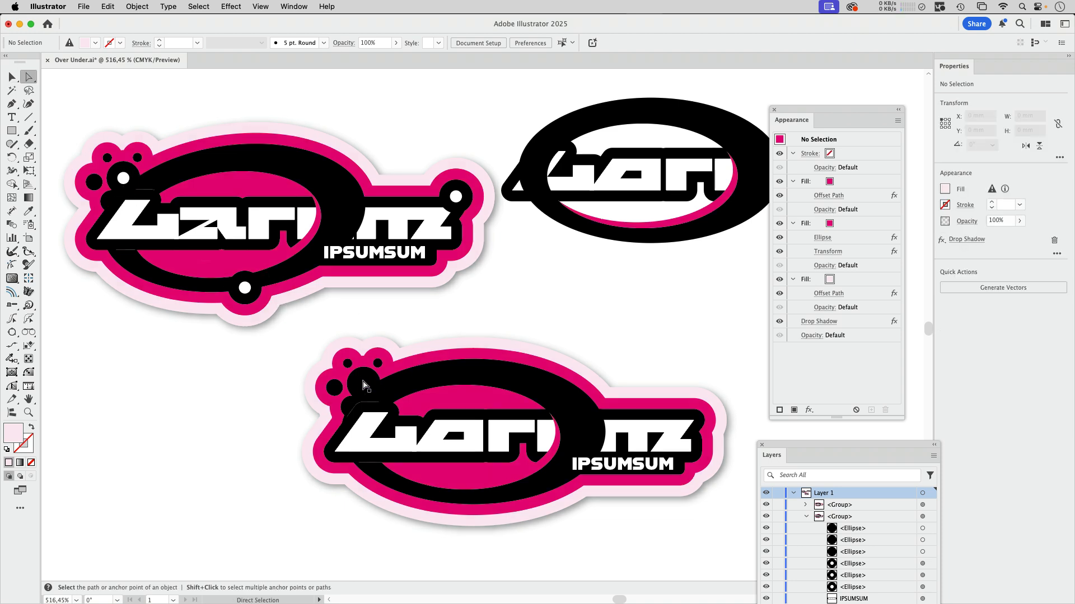
pyautogui.click(363, 385)
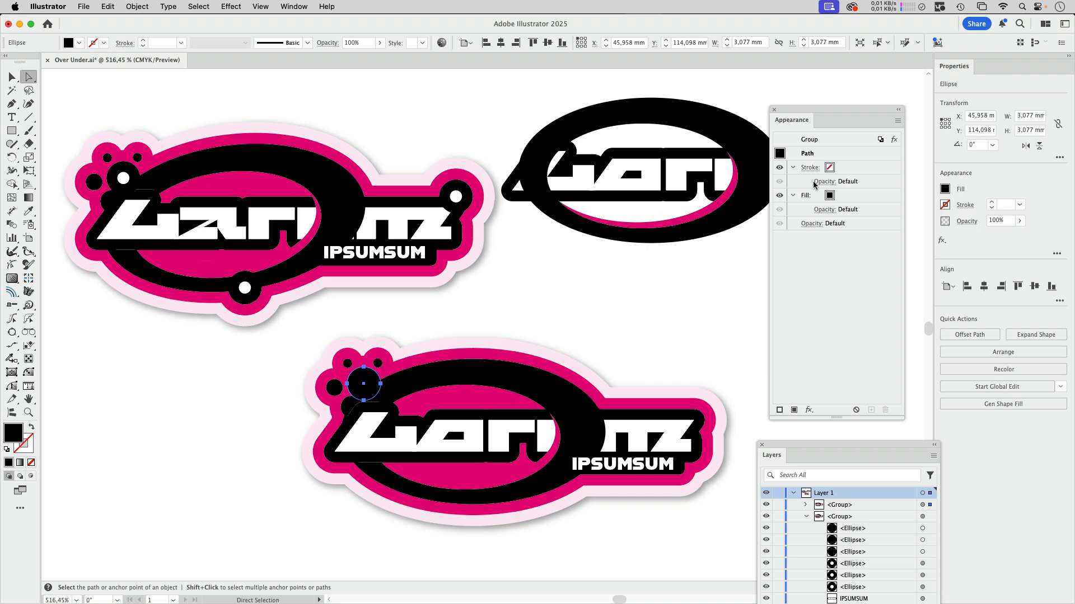
pyautogui.moveTo(836, 126); pyautogui.dragTo(751, 100)
pyautogui.click(758, 129)
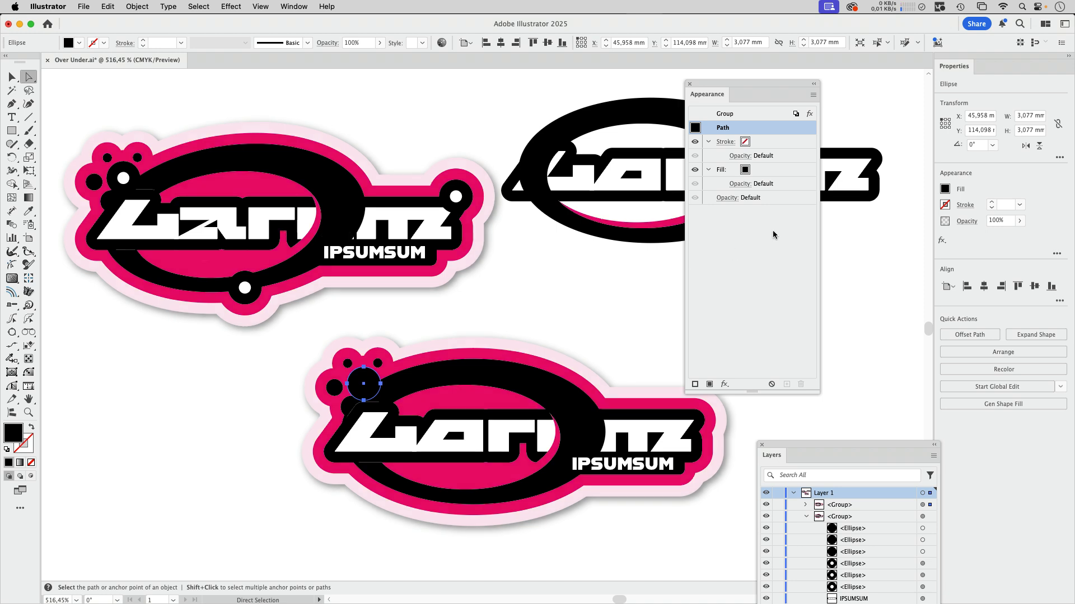
pyautogui.click(763, 172)
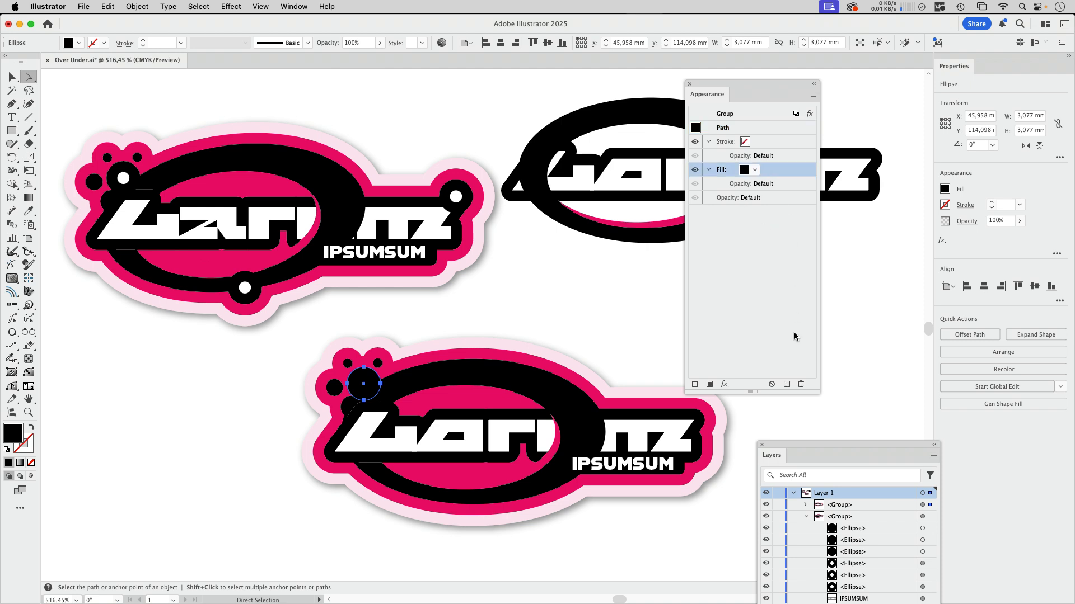
pyautogui.click(787, 384)
pyautogui.click(756, 171)
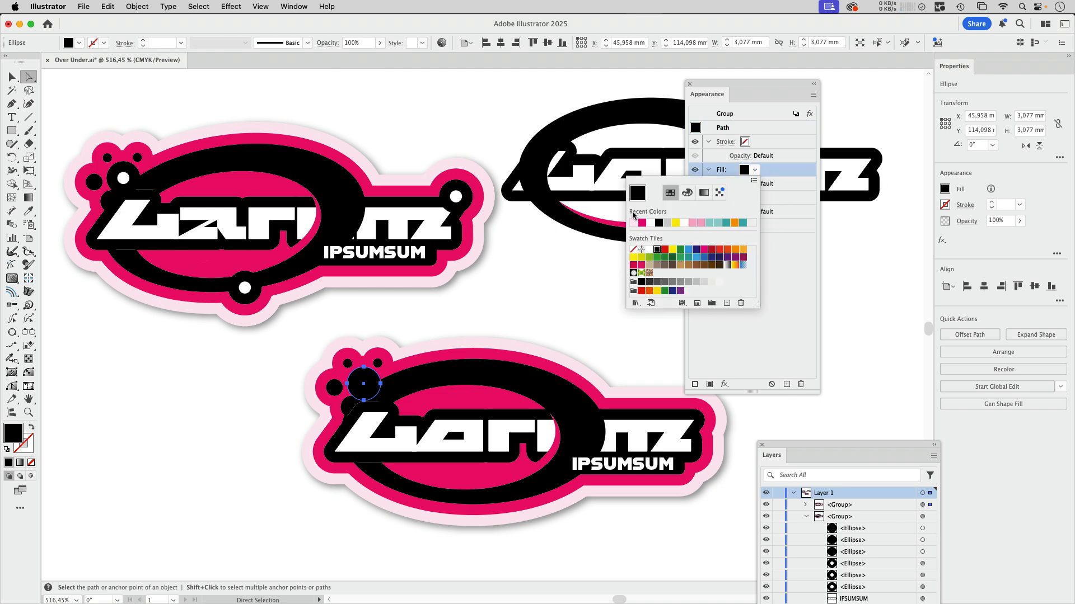
pyautogui.click(633, 214)
# Step: Apply an Offset Path effect of -0,5 mm to the circle's white fill, keeping miter joins
pyautogui.click(230, 6)
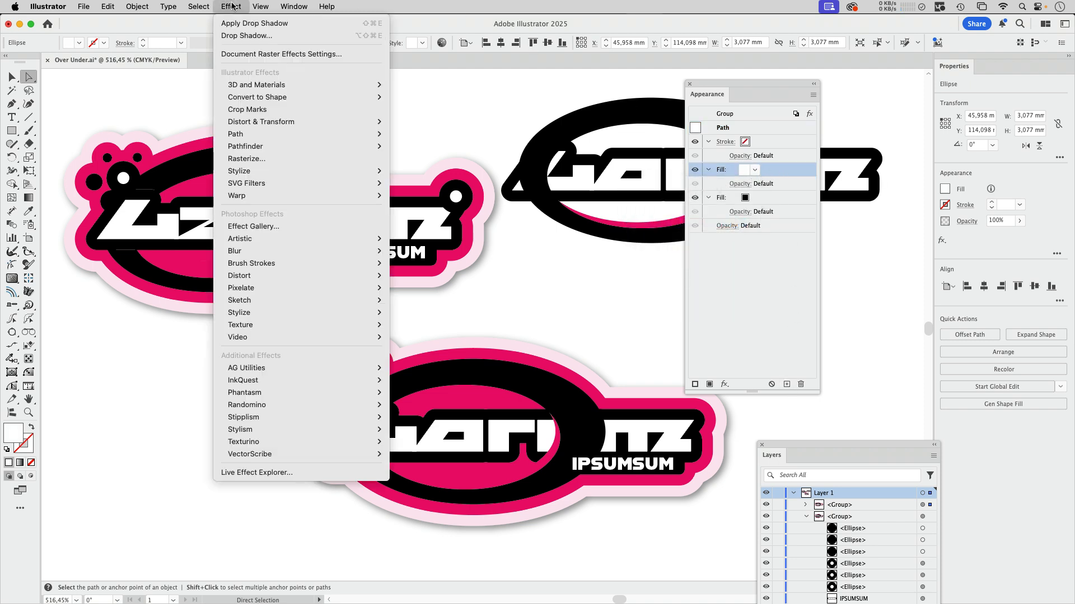
pyautogui.moveTo(252, 134)
pyautogui.click(417, 134)
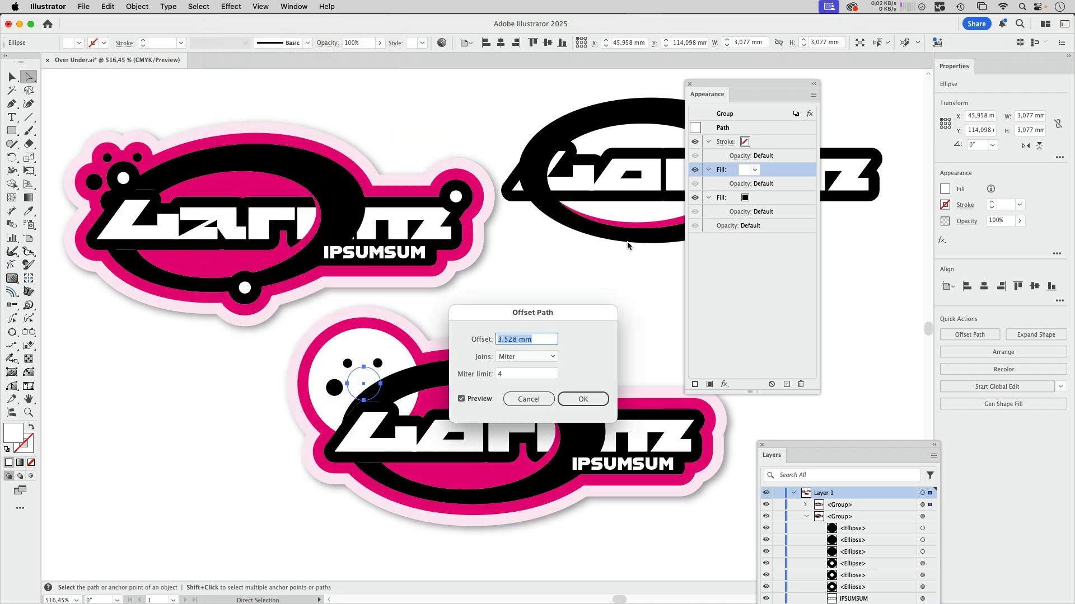
pyautogui.write('-1')
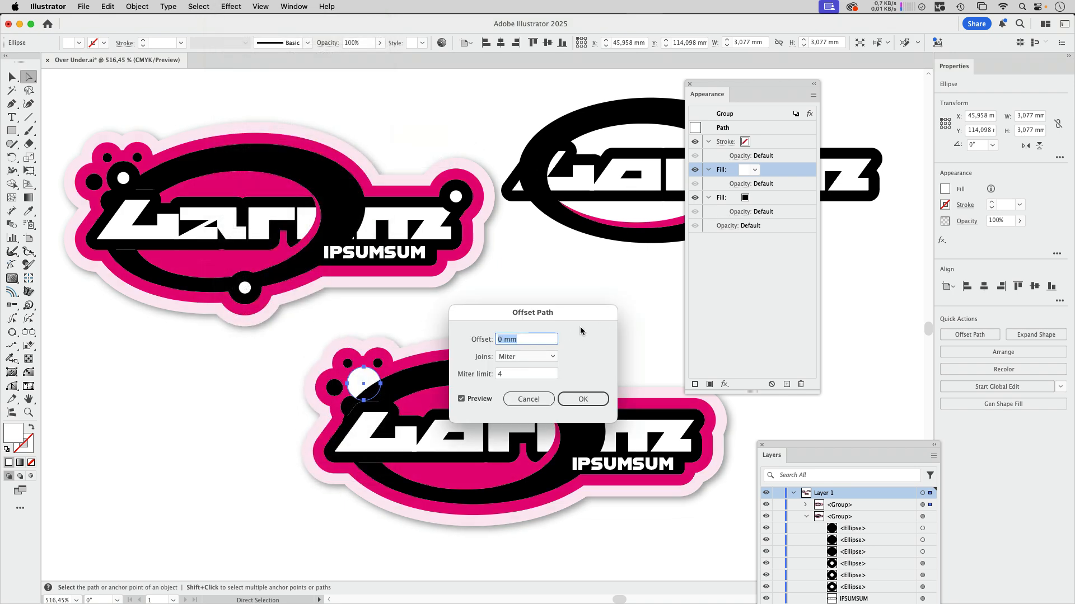
pyautogui.click(505, 341)
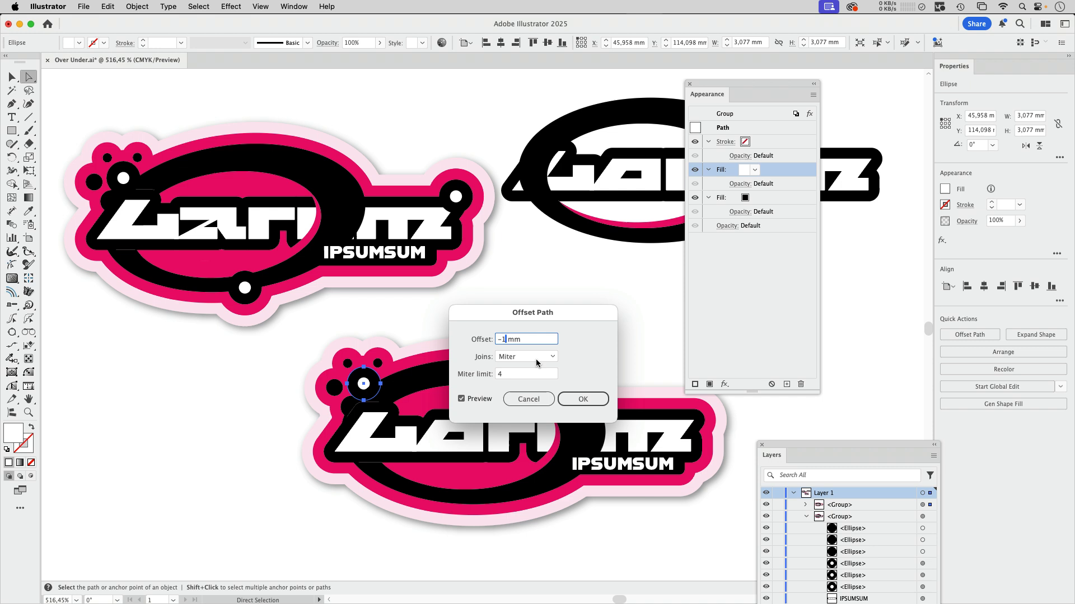
pyautogui.press('BackSpace')
pyautogui.write('0,5')
pyautogui.click(585, 402)
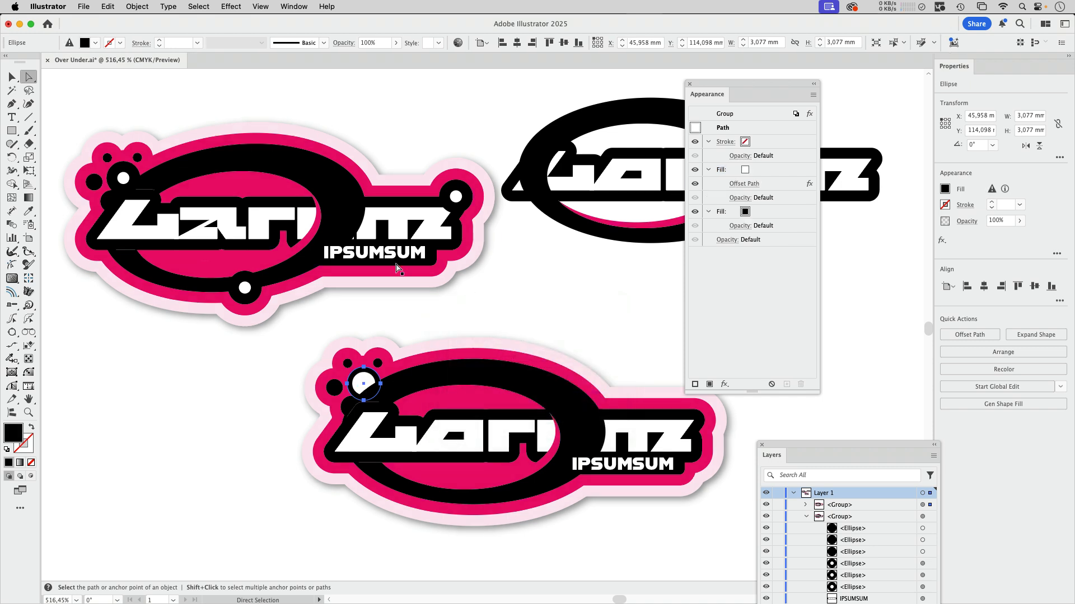
# Step: Move the white-centered ellipse out of the small circles' subgroup and place it directly beneath IPSUMSUM in the logo group's stacking order
pyautogui.press('v')
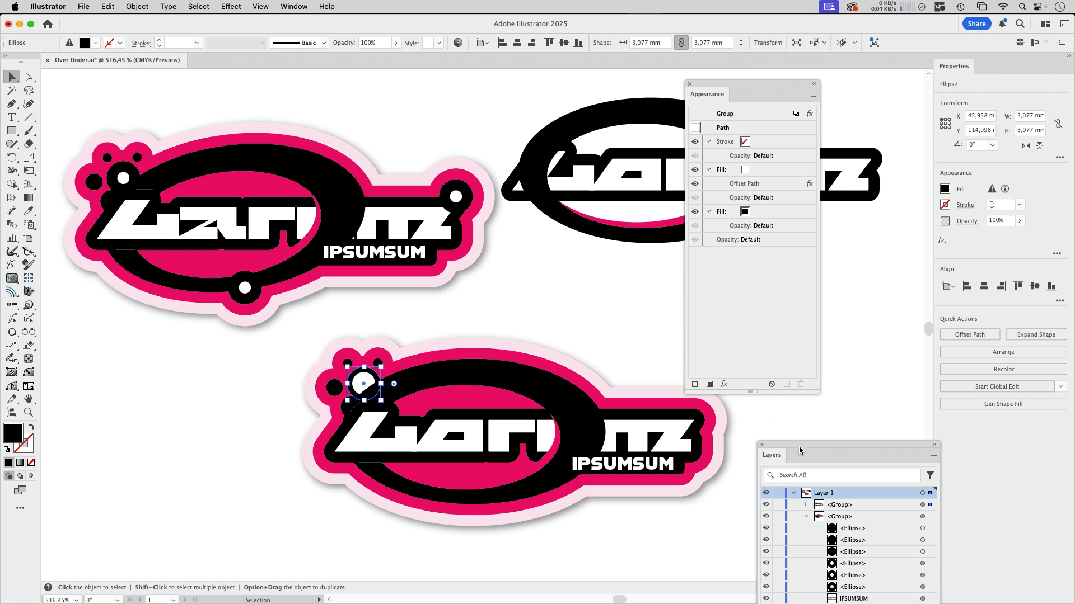
pyautogui.moveTo(798, 446); pyautogui.dragTo(550, 124)
pyautogui.click(558, 184)
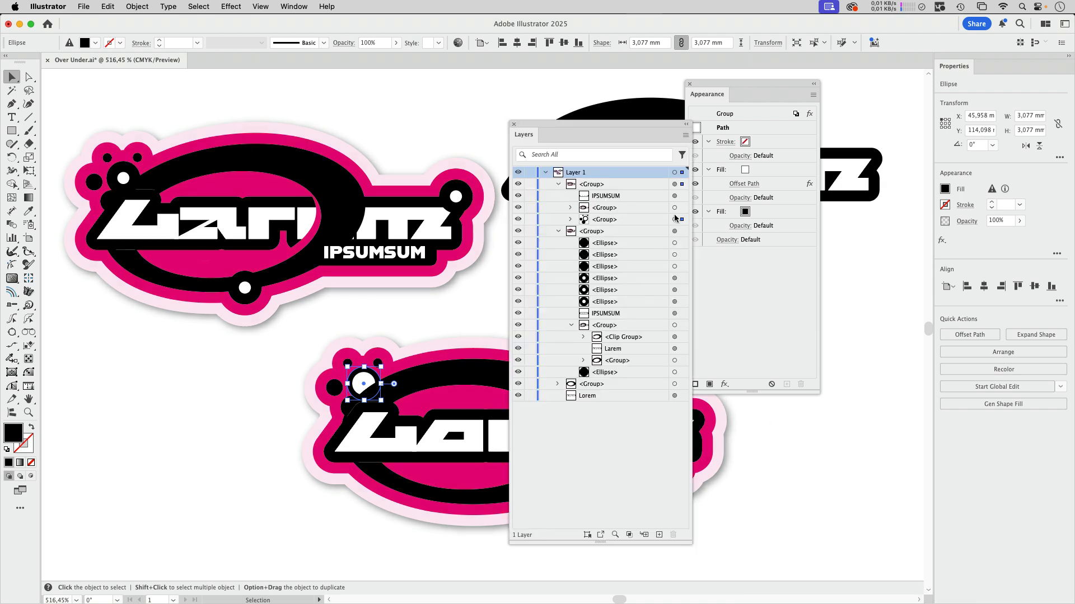
pyautogui.click(571, 219)
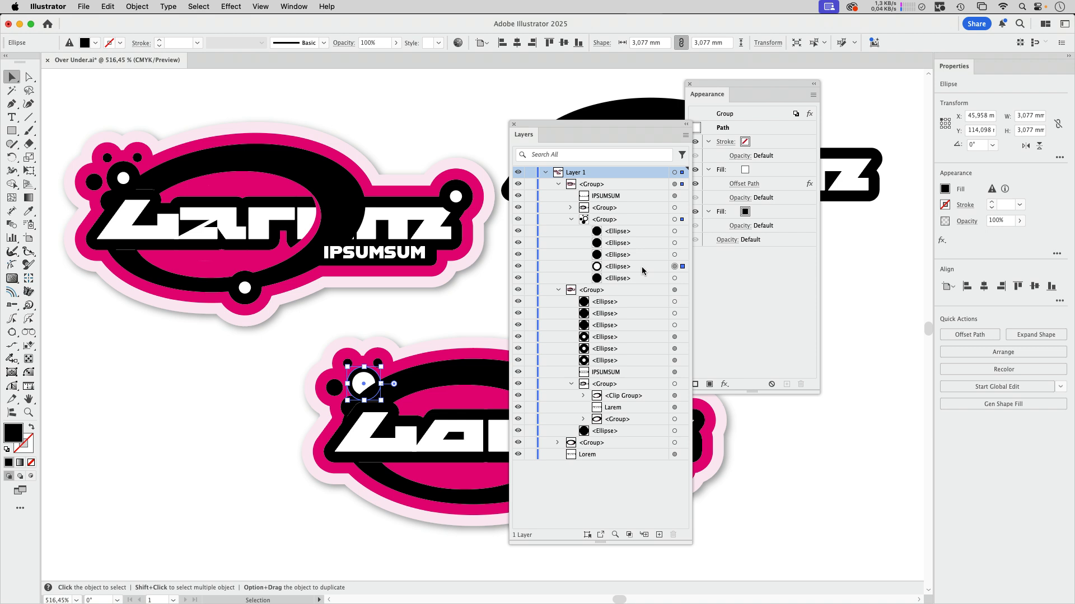
pyautogui.moveTo(642, 270); pyautogui.dragTo(636, 202)
pyautogui.moveTo(604, 136); pyautogui.dragTo(878, 275)
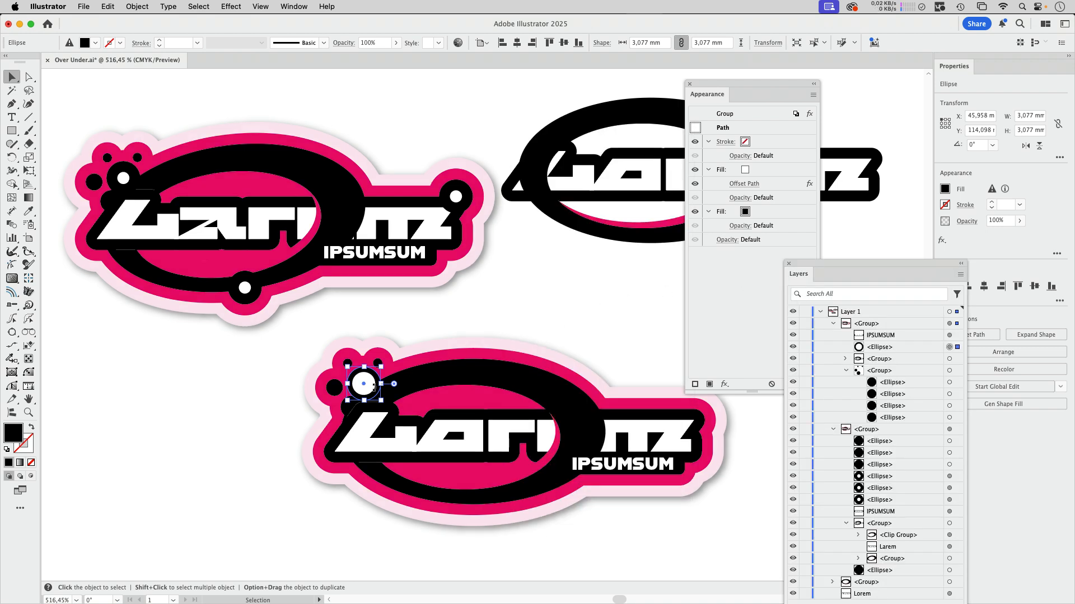
# Step: Copy the white-centered circle onto the ring's upper right edge, the ring's bottom edge and the upper end of the lettering's last letter
pyautogui.moveTo(367, 385); pyautogui.dragTo(554, 365)
pyautogui.moveTo(555, 366); pyautogui.dragTo(498, 511)
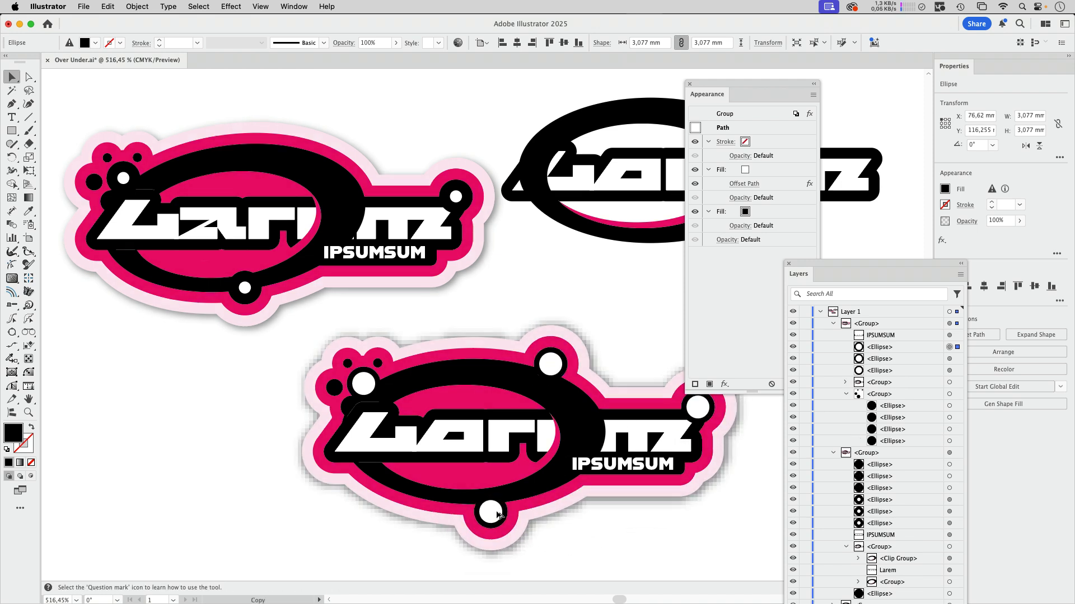
pyautogui.press('space')
pyautogui.moveTo(612, 329); pyautogui.dragTo(507, 268)
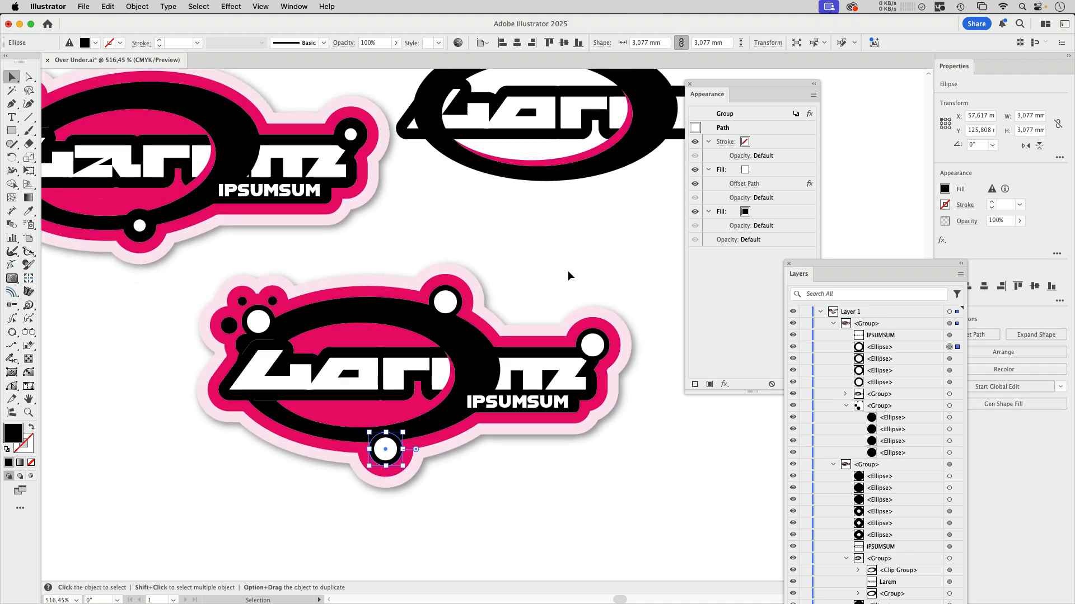
# Step: Isolate the logo group, scale the white-centered circle at the end of the lettering down to about 1,94 mm wide, and exit isolation
pyautogui.click(399, 374)
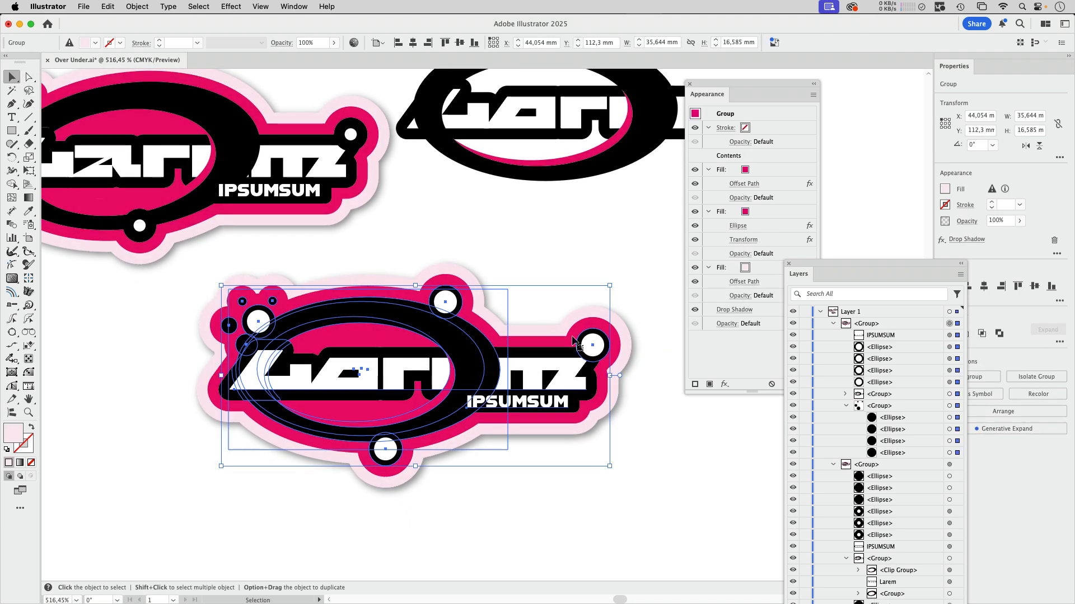
pyautogui.doubleClick(598, 352)
pyautogui.click(601, 351)
pyautogui.moveTo(610, 329); pyautogui.dragTo(599, 339)
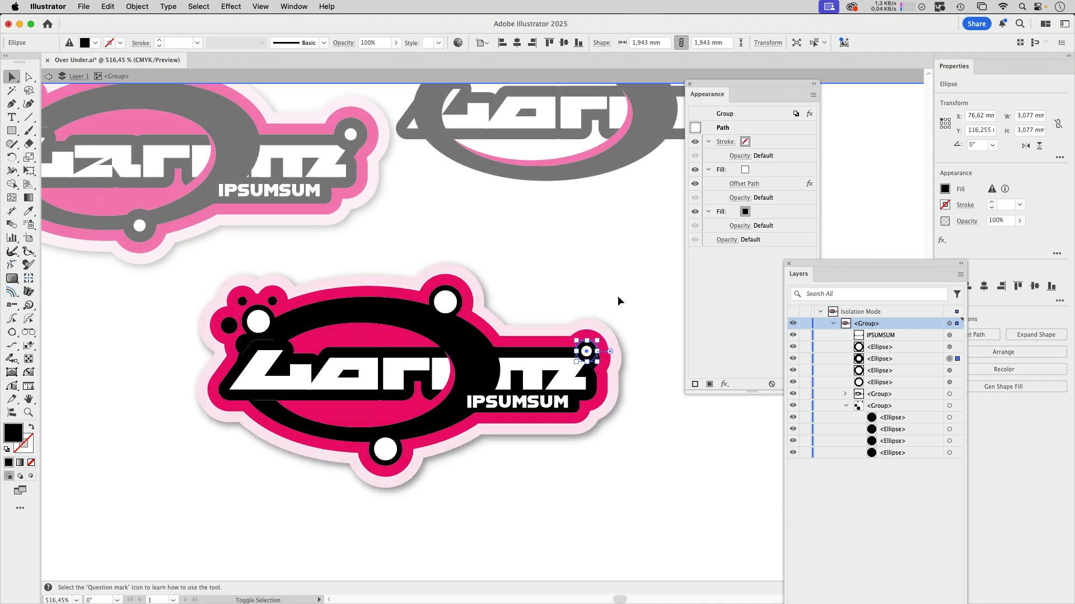
pyautogui.click(621, 280)
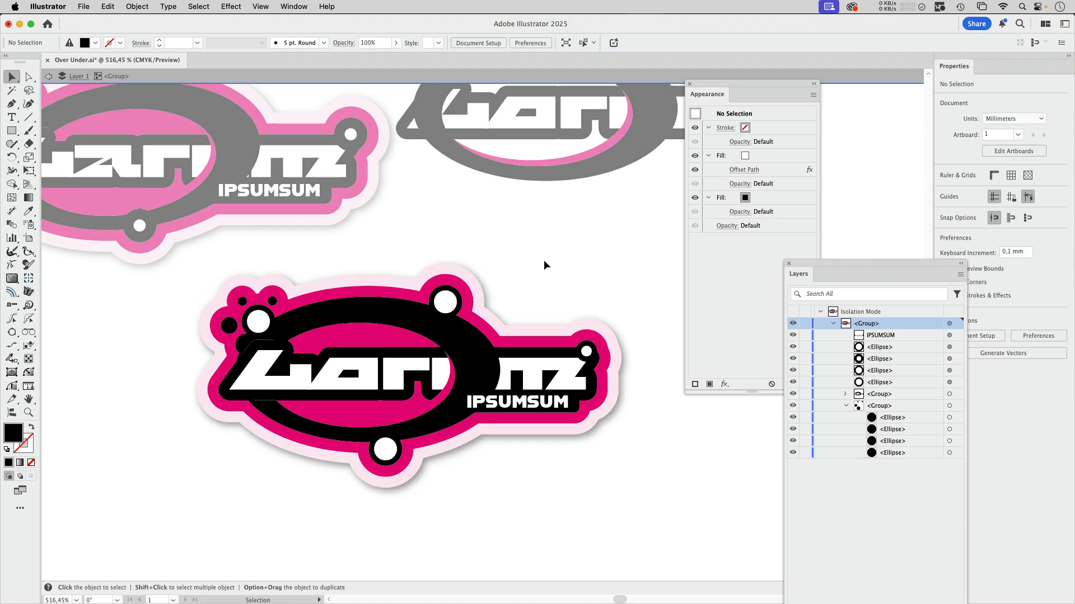
pyautogui.doubleClick(544, 262)
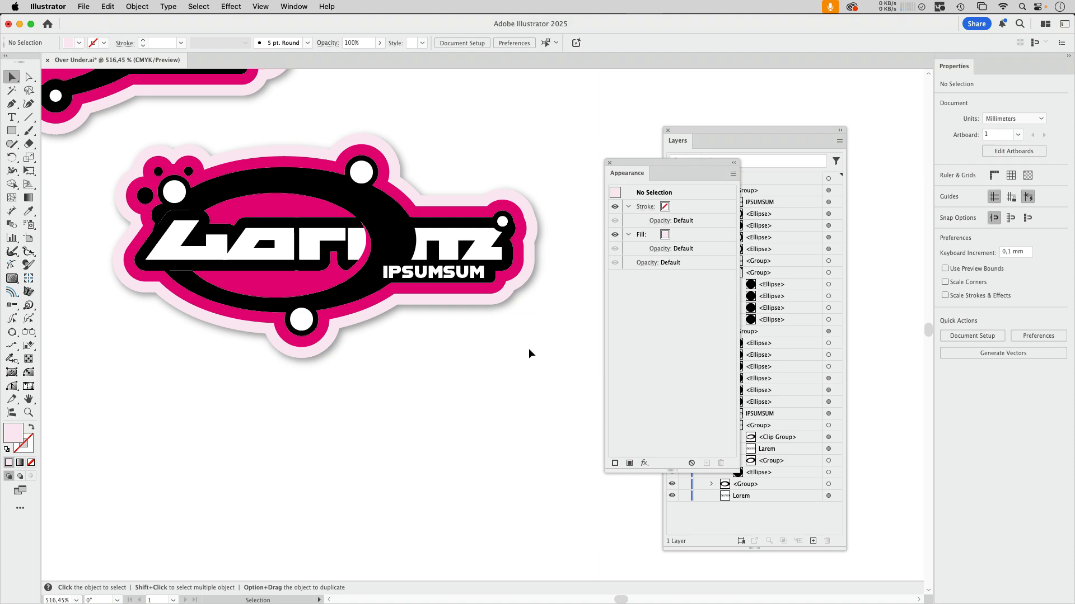
# Step: Duplicate the finished logo group below the original and delete the copy's Drop Shadow effect
pyautogui.click(426, 253)
pyautogui.moveTo(399, 222); pyautogui.dragTo(394, 442)
pyautogui.moveTo(386, 453); pyautogui.dragTo(403, 261)
pyautogui.moveTo(396, 269); pyautogui.dragTo(390, 322)
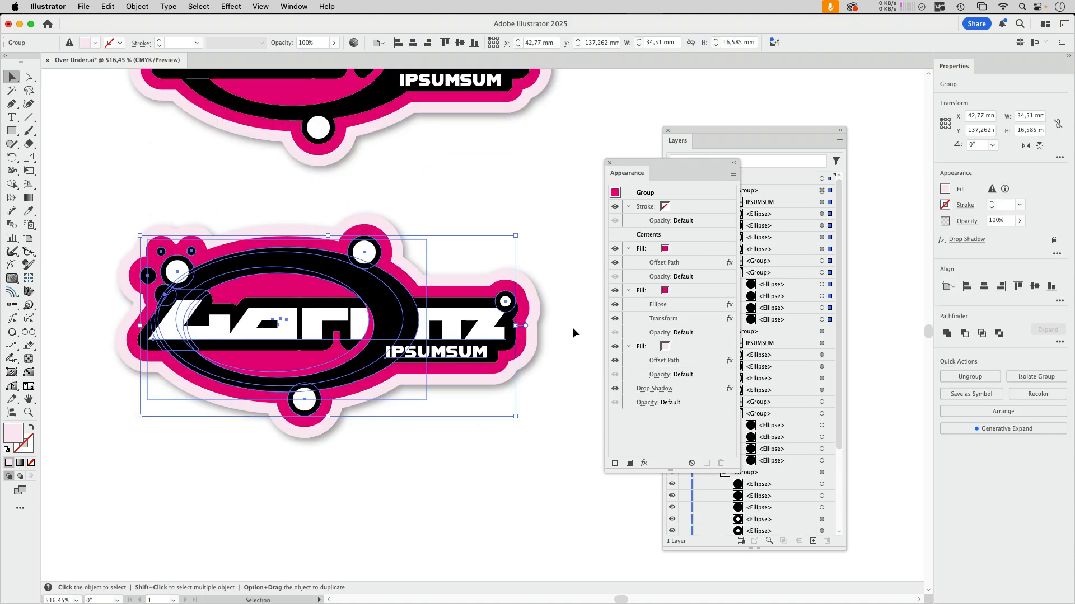
pyautogui.click(691, 394)
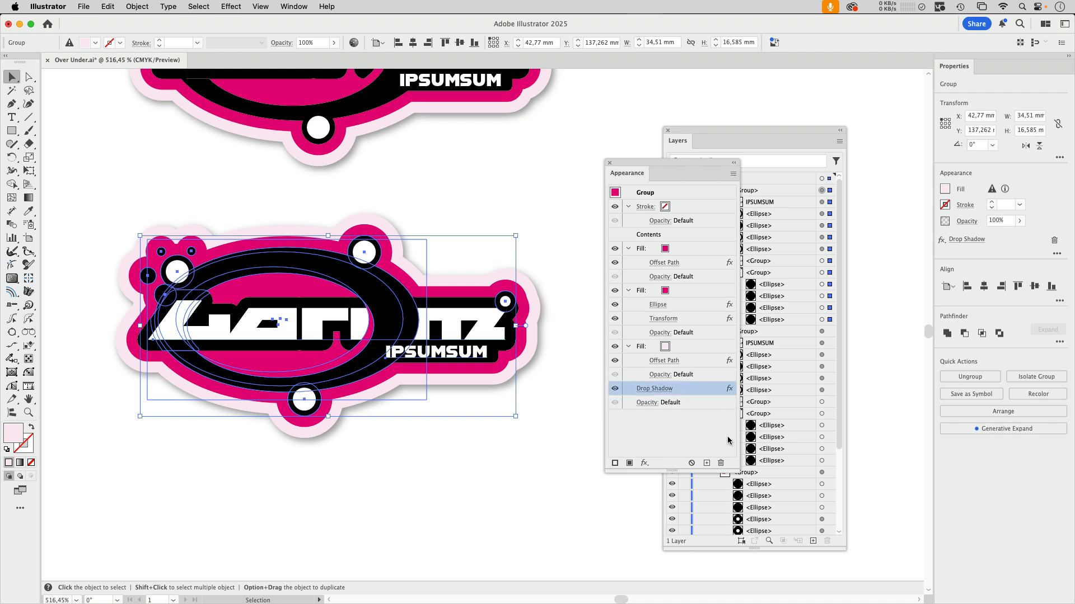
pyautogui.click(721, 463)
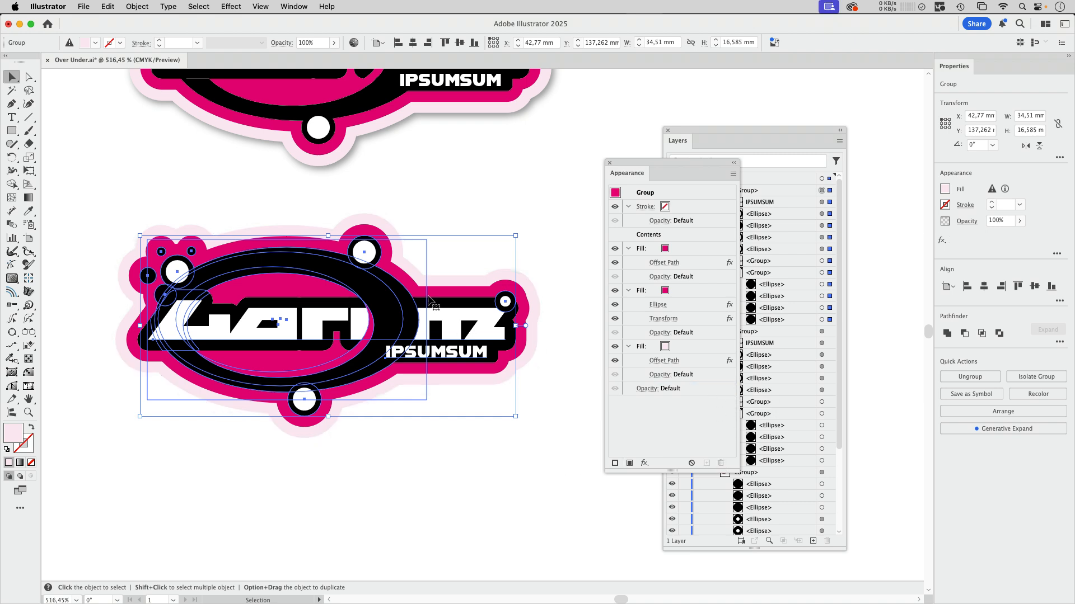
# Step: Expand the logo copy's appearance, convert its text to outlines and deselect it
pyautogui.click(136, 6)
pyautogui.click(134, 421)
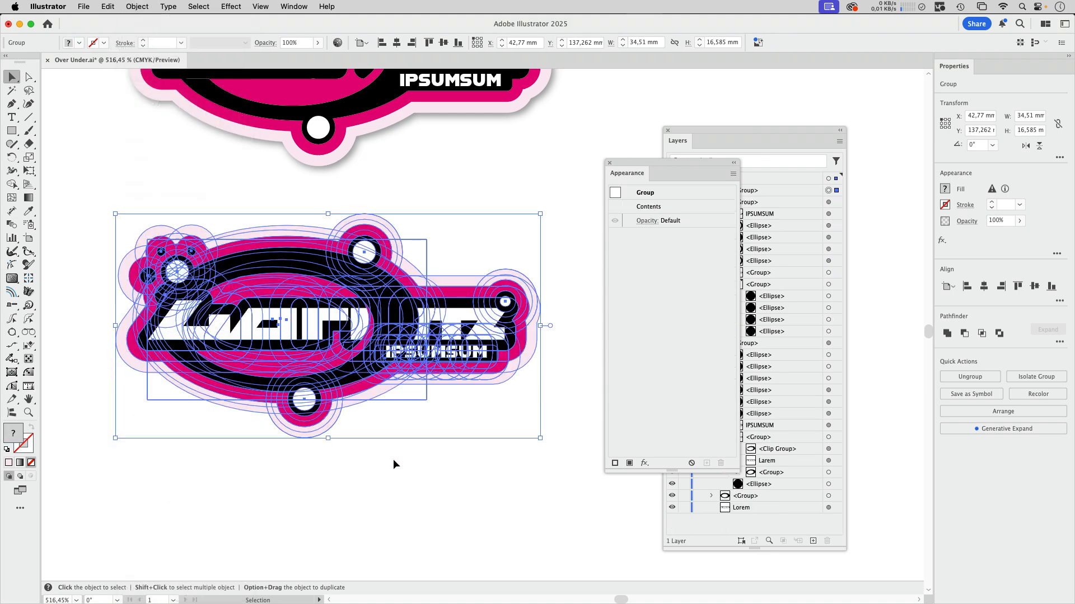
pyautogui.click(394, 461)
pyautogui.click(334, 327)
pyautogui.click(169, 7)
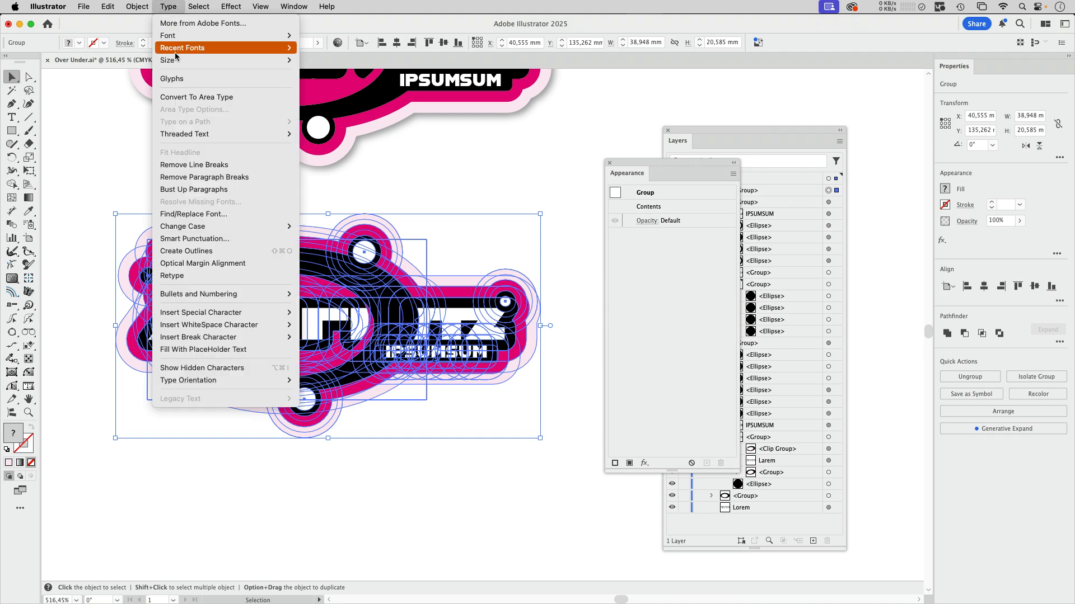
pyautogui.click(187, 250)
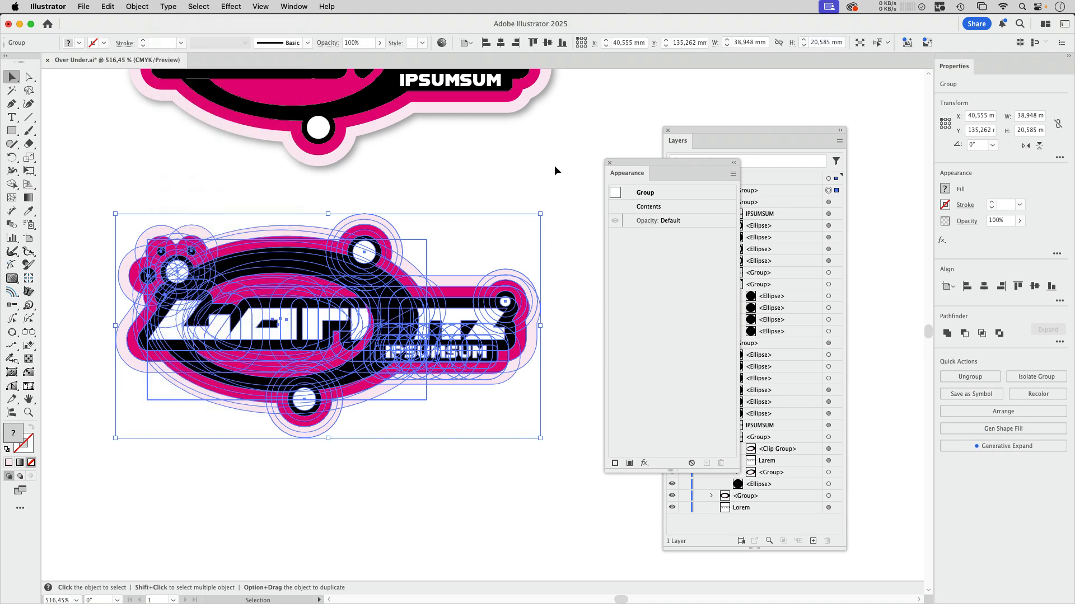
pyautogui.click(495, 202)
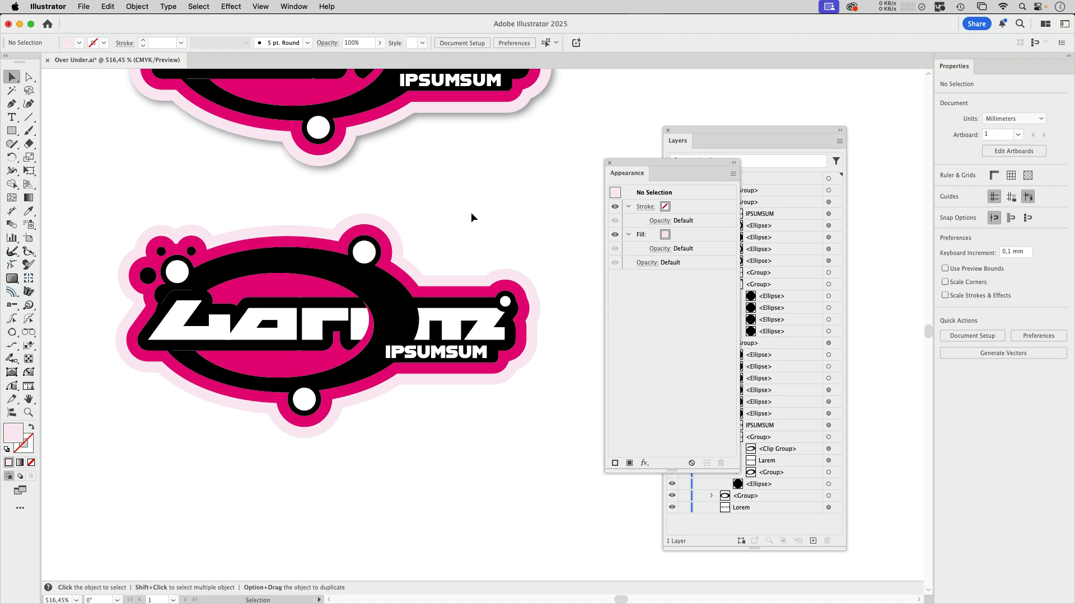
# Step: Check the expanded logo copy in outline view, then combine its overlapping shapes with the Pathfinder Merge operation and deselect it
pyautogui.press('a')
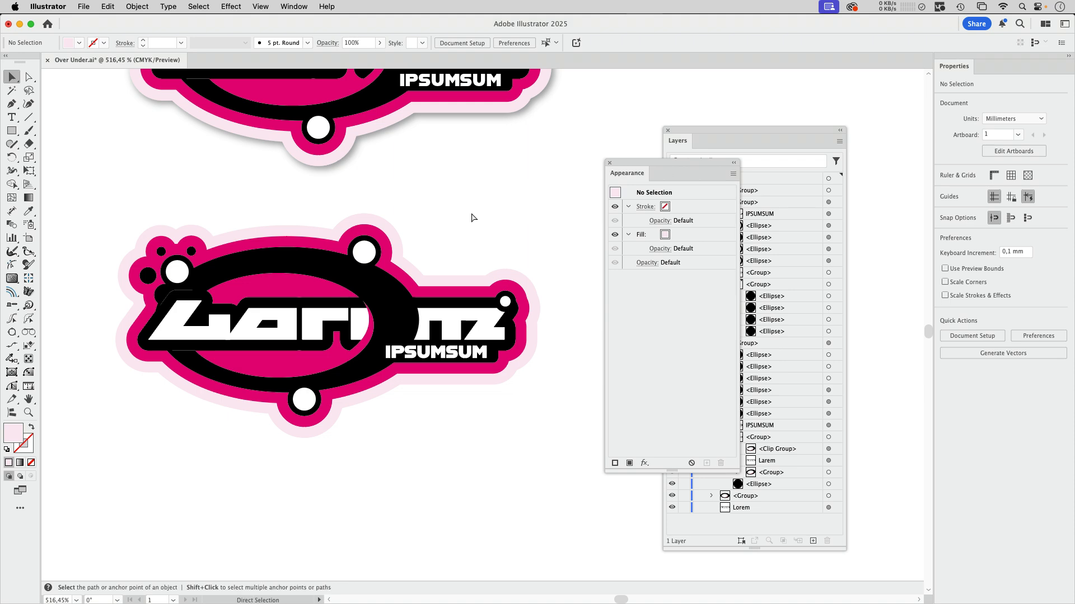
pyautogui.press('super+y')
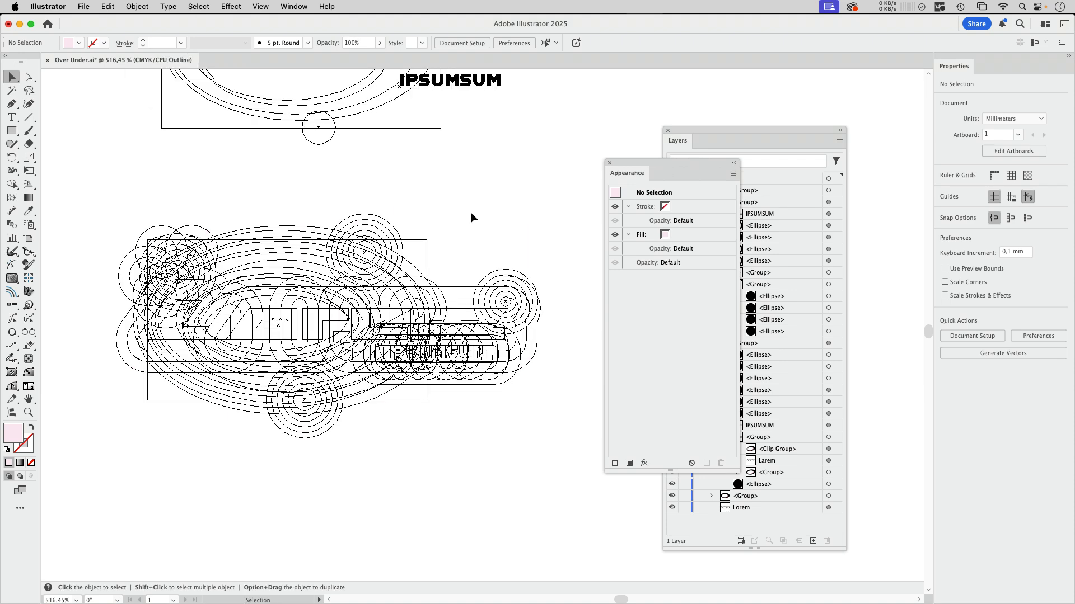
pyautogui.press('super+y')
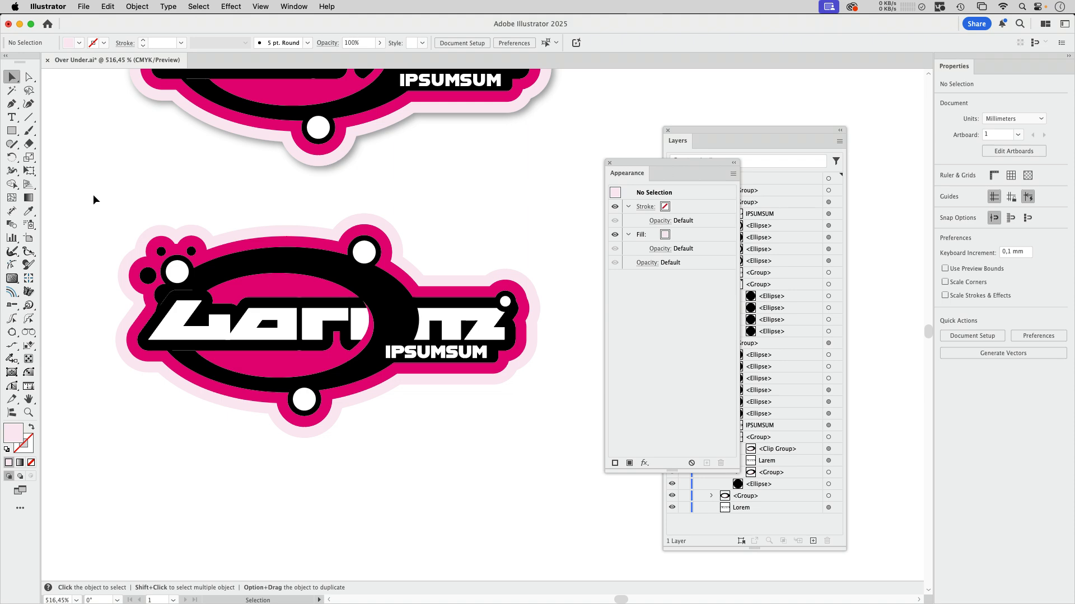
pyautogui.click(242, 279)
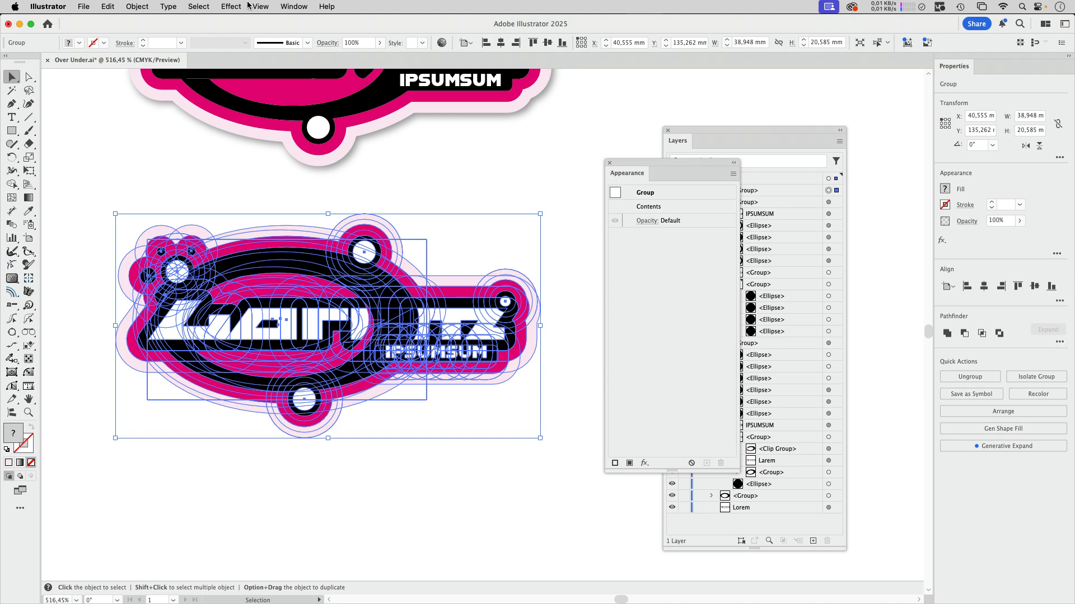
pyautogui.click(293, 6)
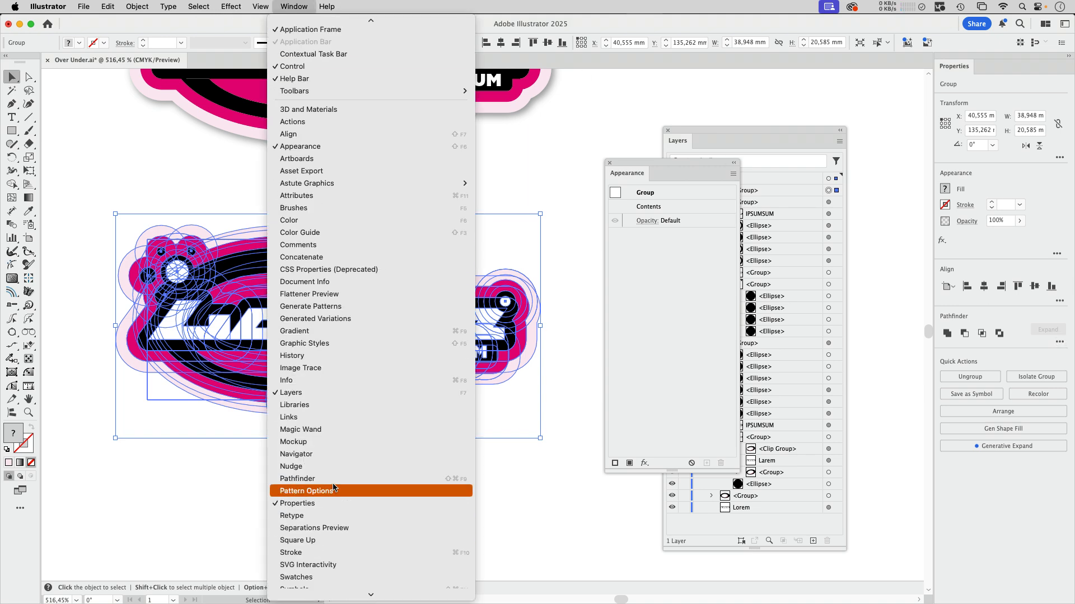
pyautogui.click(335, 480)
pyautogui.moveTo(811, 90); pyautogui.dragTo(392, 113)
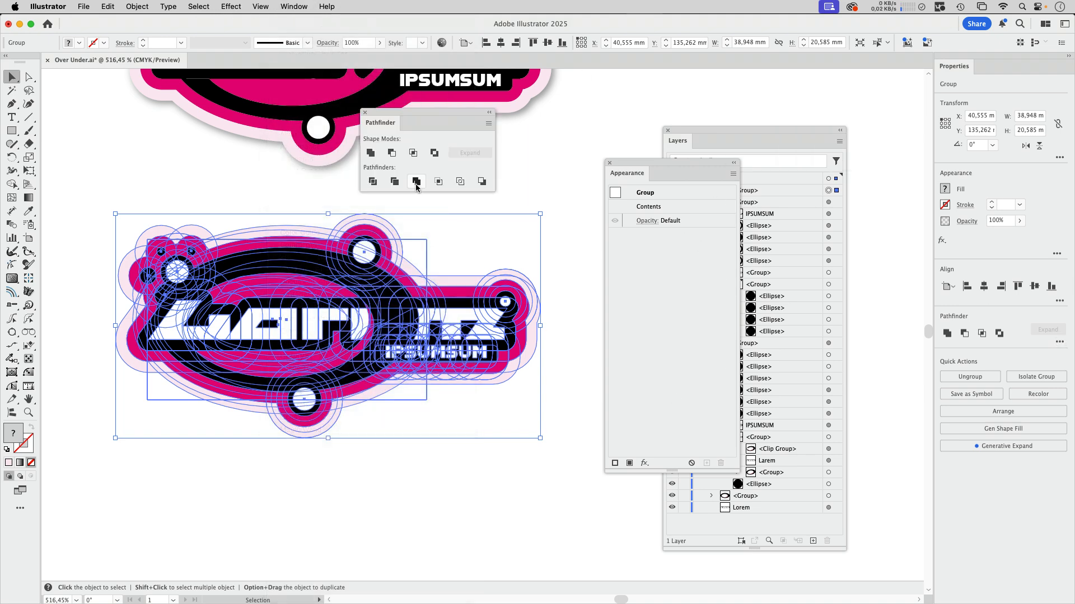
pyautogui.click(416, 182)
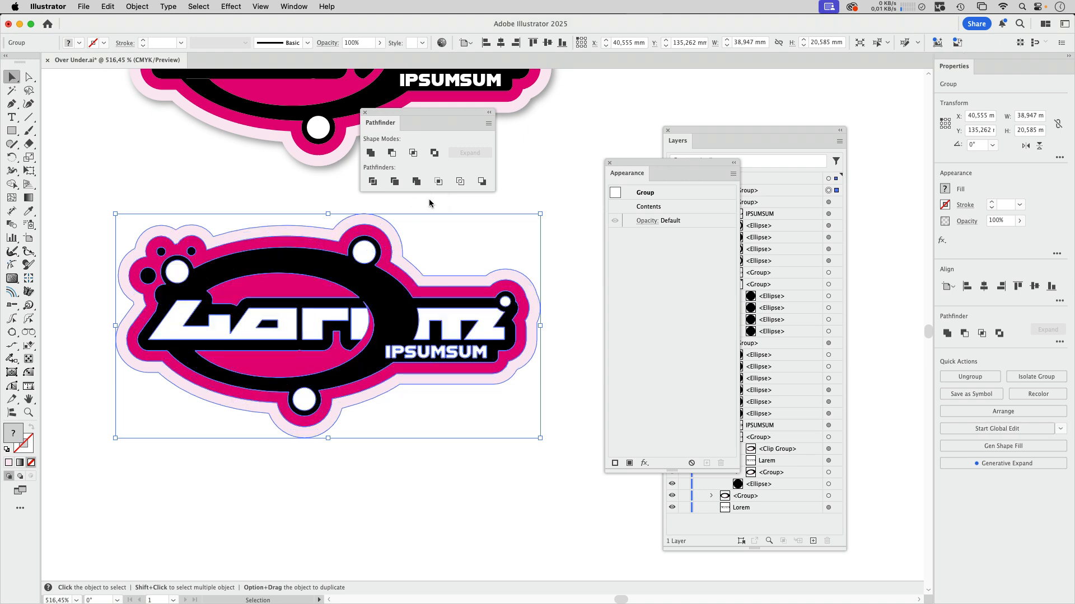
pyautogui.click(551, 232)
pyautogui.moveTo(551, 232); pyautogui.dragTo(528, 384)
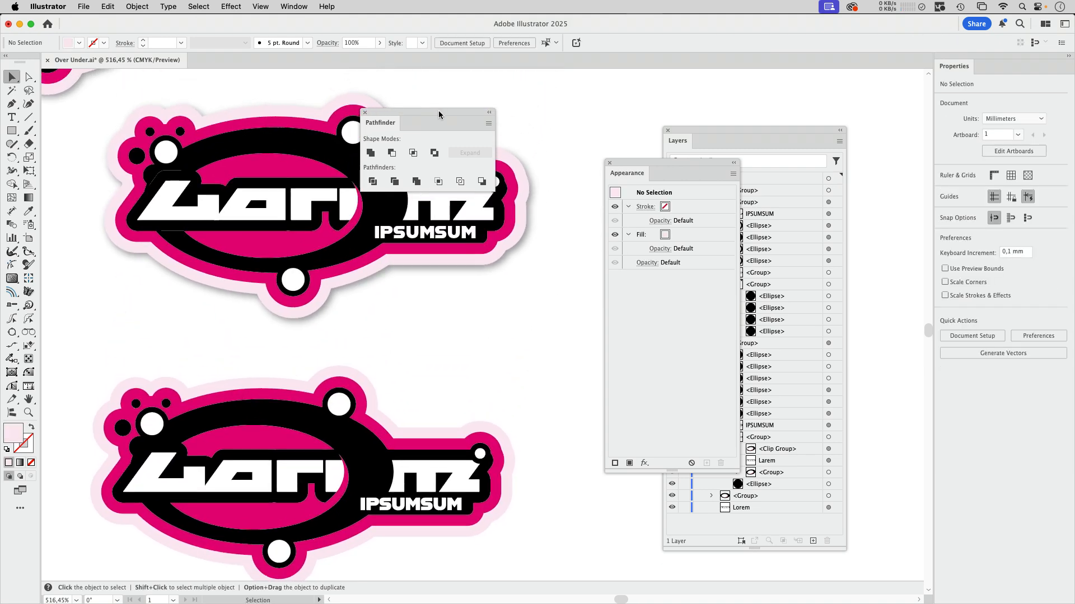
# Step: Examine the merged logo copy's paths in outline view and return to preview
pyautogui.moveTo(438, 110); pyautogui.dragTo(606, 76)
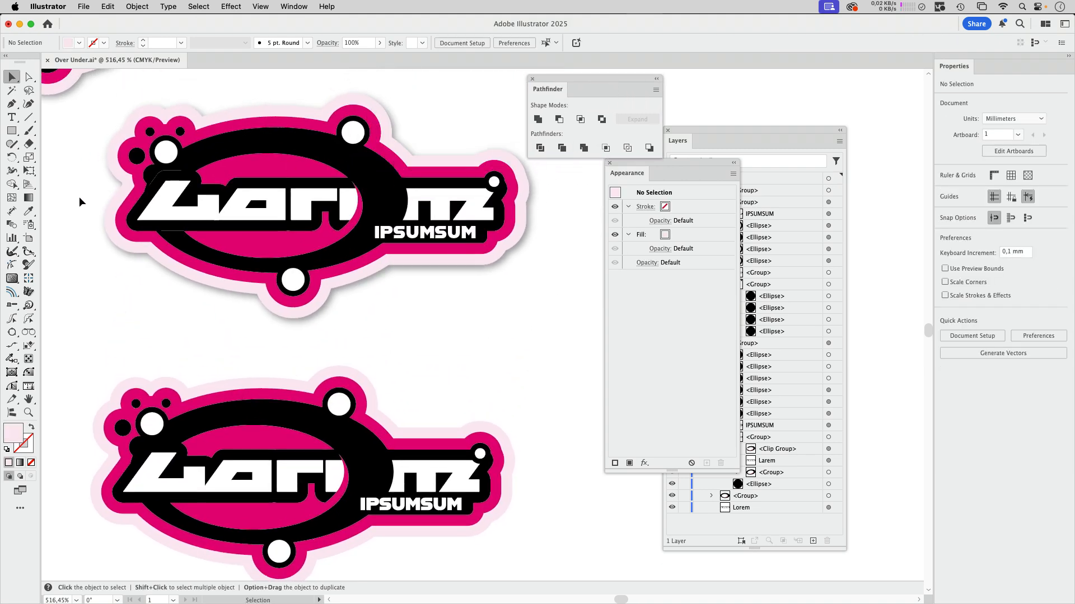
pyautogui.scroll(-5, 460, 366)
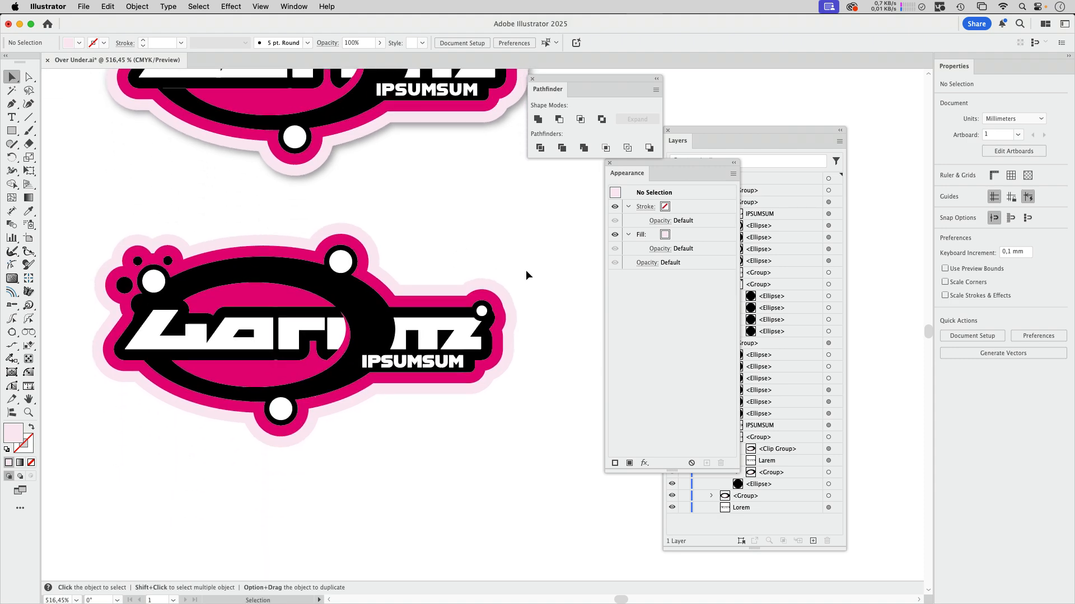
pyautogui.press('super+y')
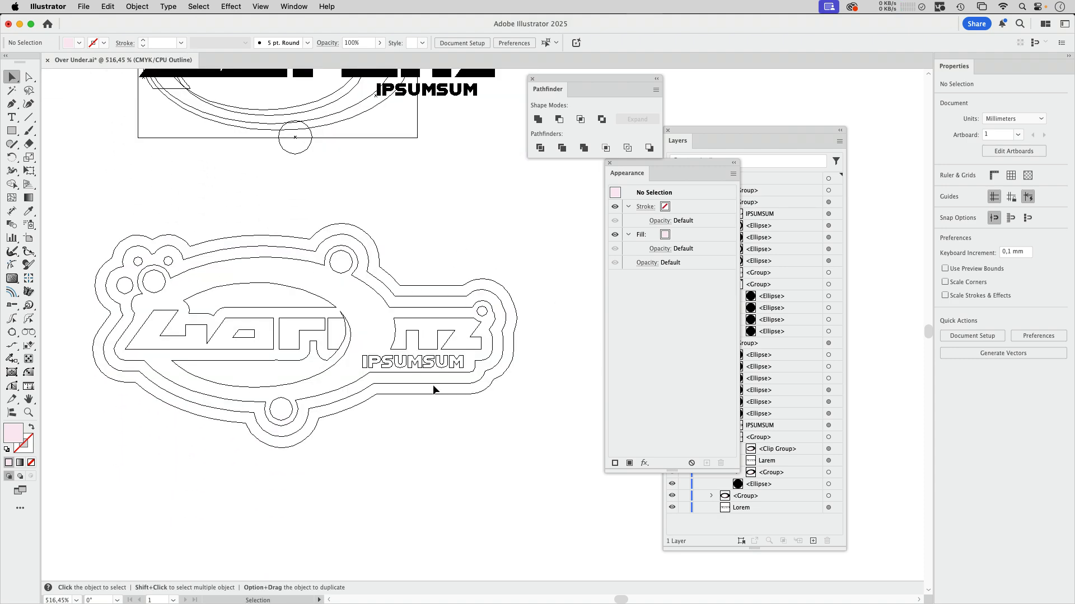
pyautogui.press('super+y')
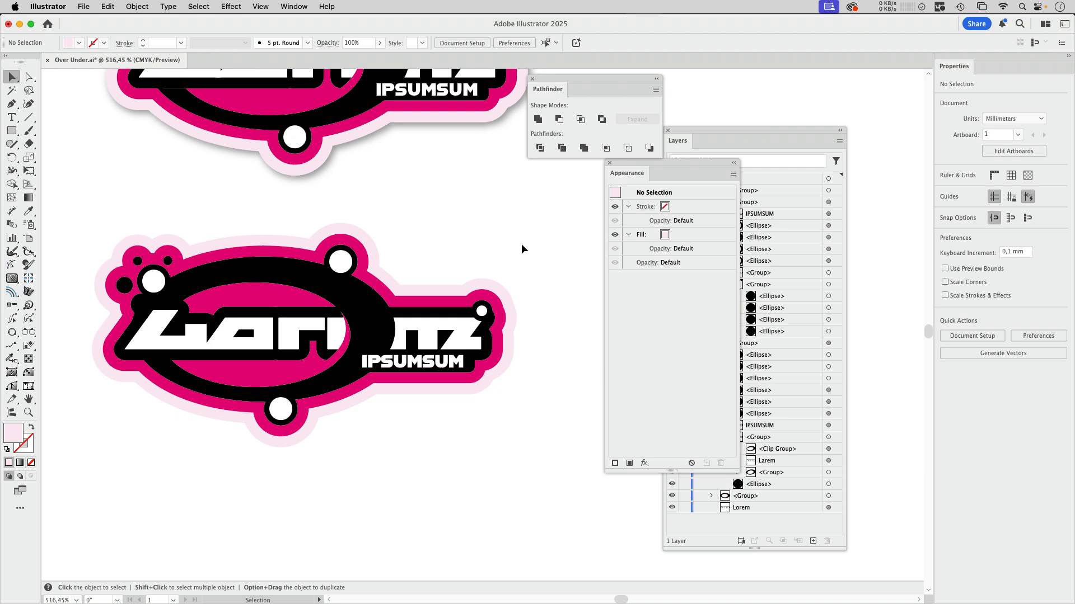
pyautogui.moveTo(420, 222); pyautogui.dragTo(415, 357)
pyautogui.moveTo(664, 168); pyautogui.dragTo(832, 76)
pyautogui.moveTo(615, 79); pyautogui.dragTo(543, 289)
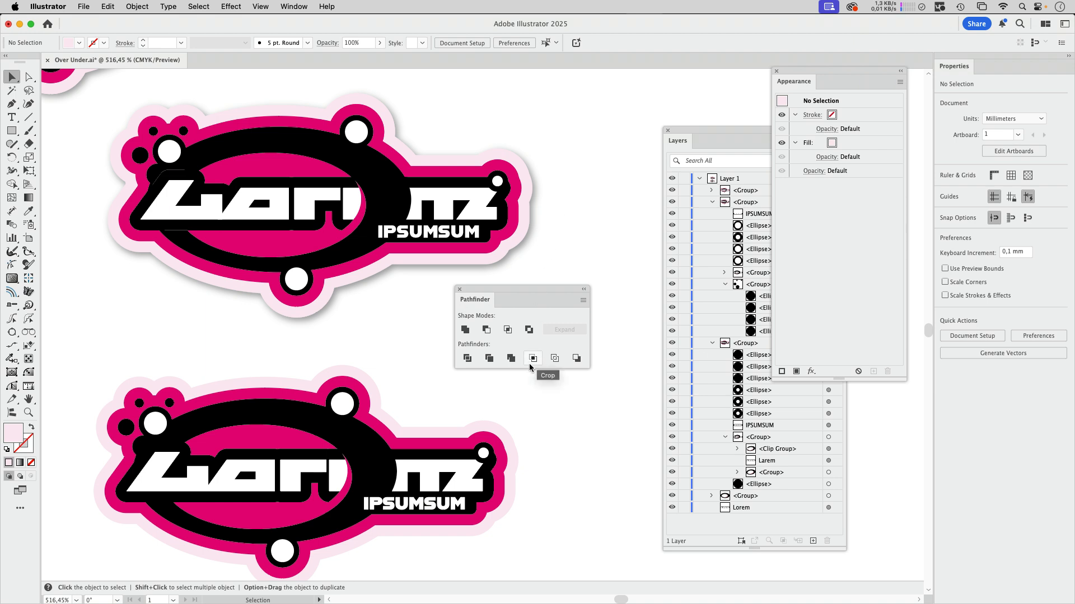
pyautogui.moveTo(529, 303); pyautogui.dragTo(586, 98)
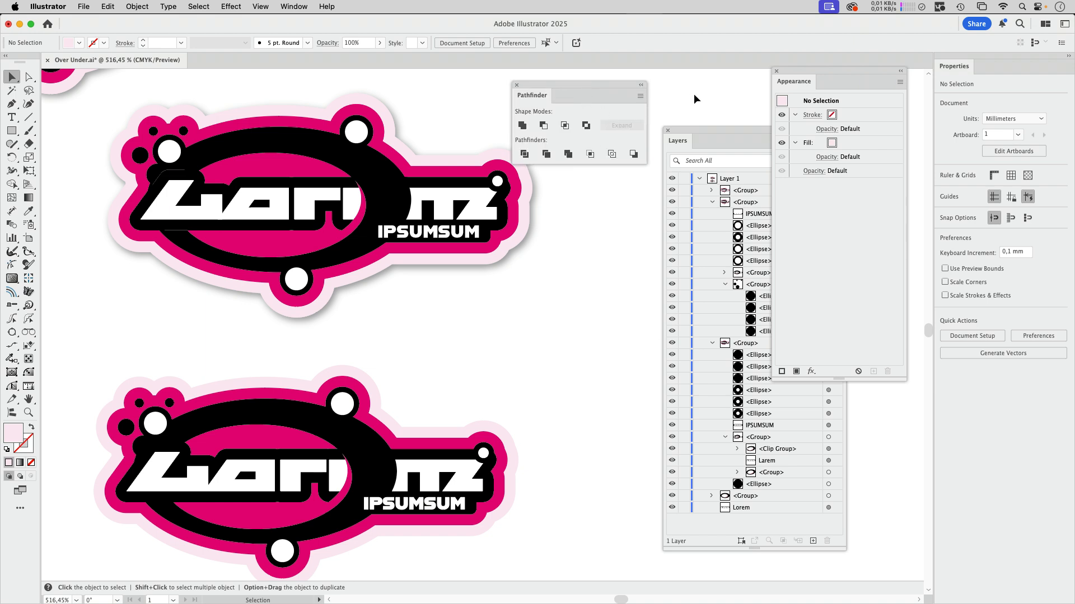